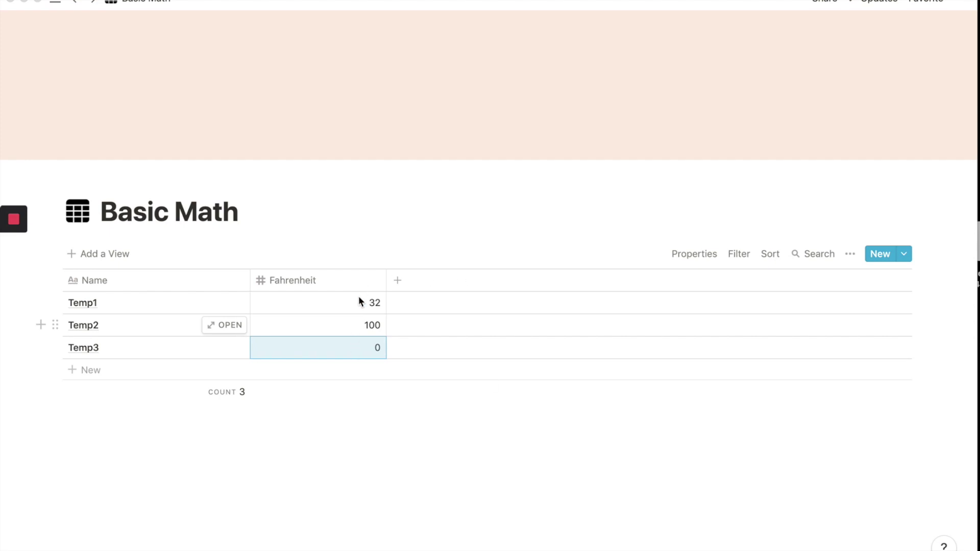
# Add a new column beside Fahrenheit in the Basic Math table
pyautogui.click(397, 281)
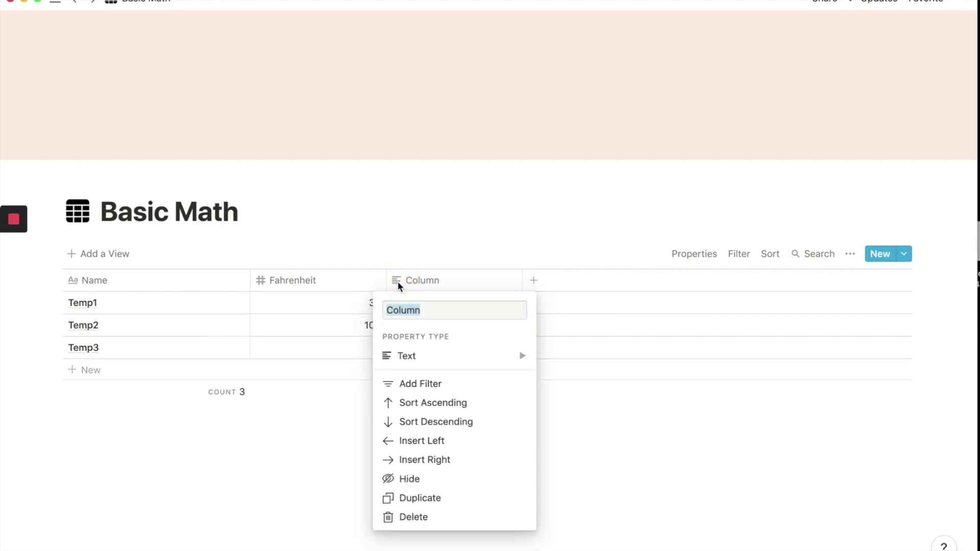
# Add a new property named Celsius with the Formula type
pyautogui.write('Celsius')
pyautogui.click(404, 355)
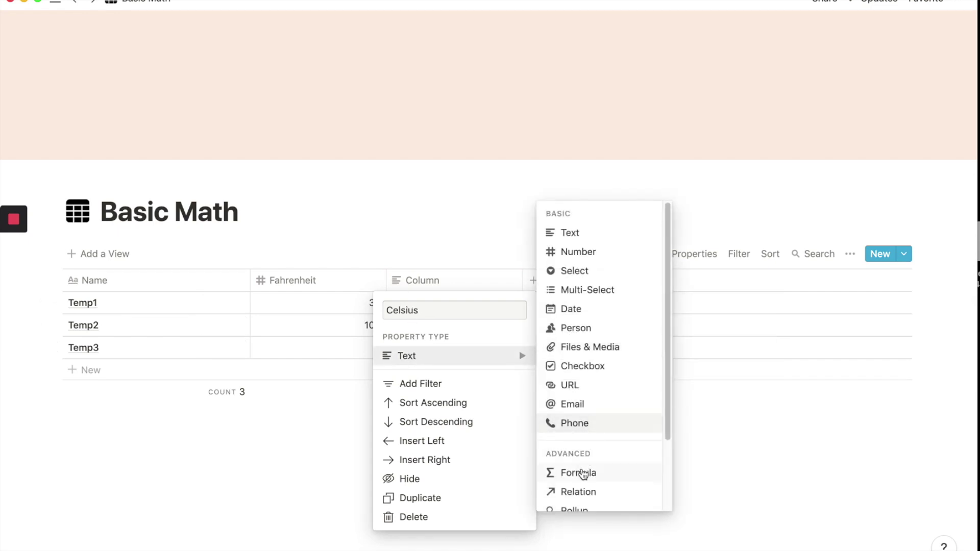
pyautogui.click(581, 470)
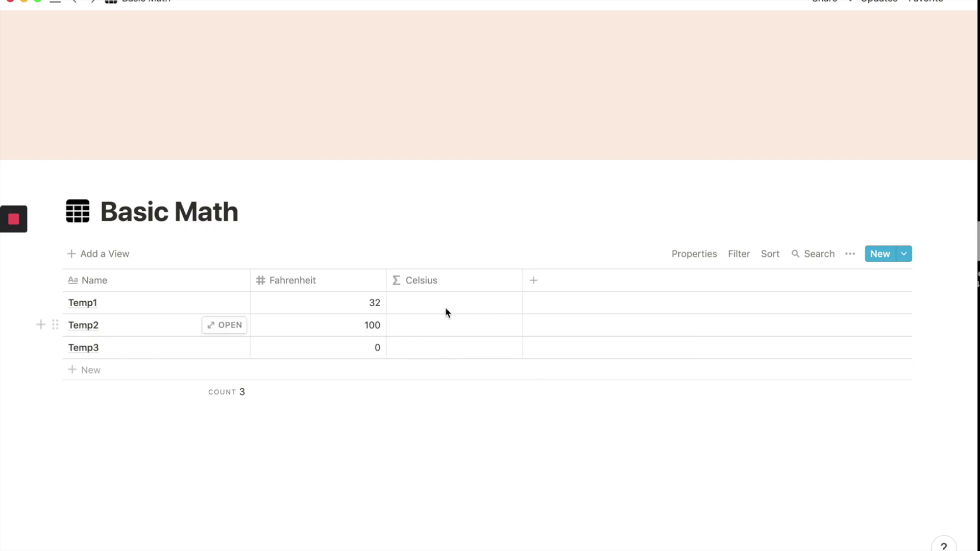
# Enter the Celsius formula (prop("Fahrenheit")-32)*5/9 and narrow the column
pyautogui.click(445, 305)
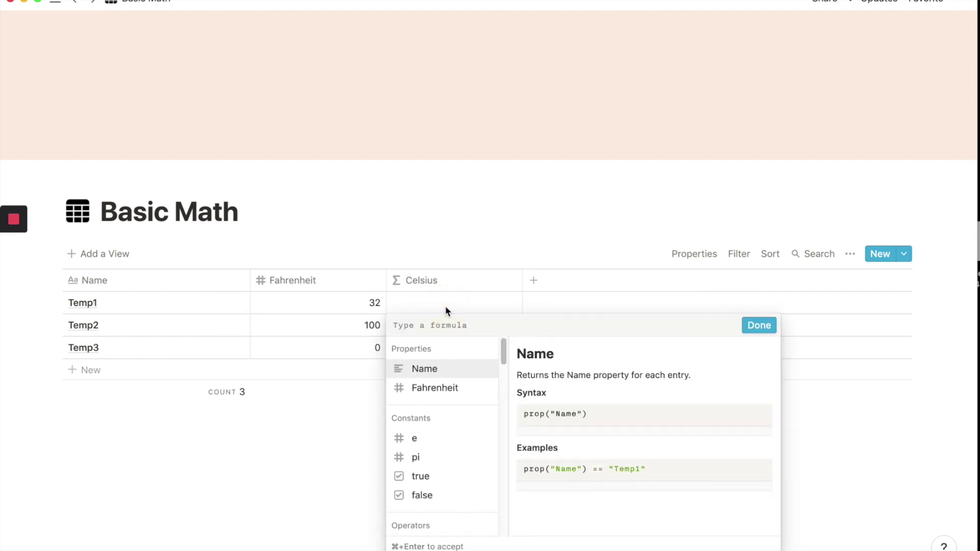
pyautogui.click(426, 397)
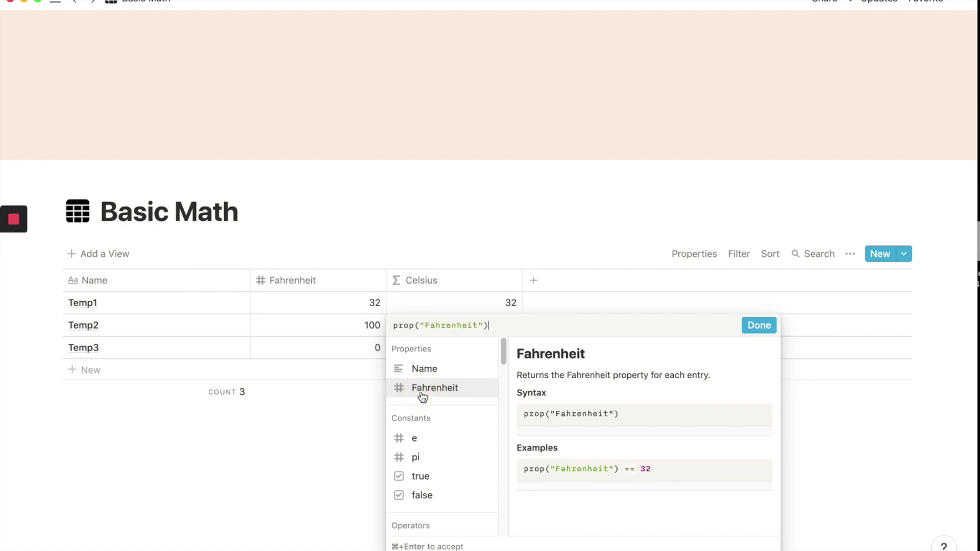
pyautogui.click(393, 325)
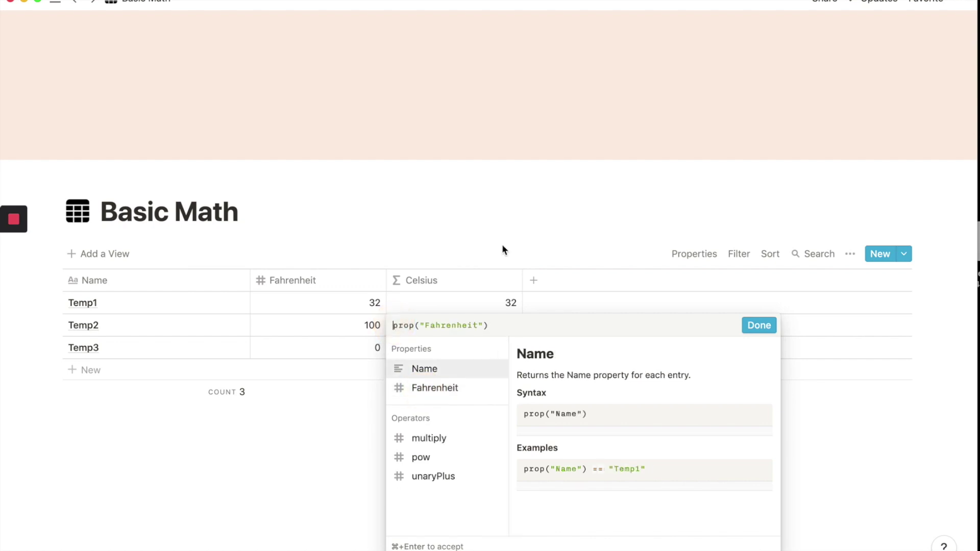
pyautogui.write('(')
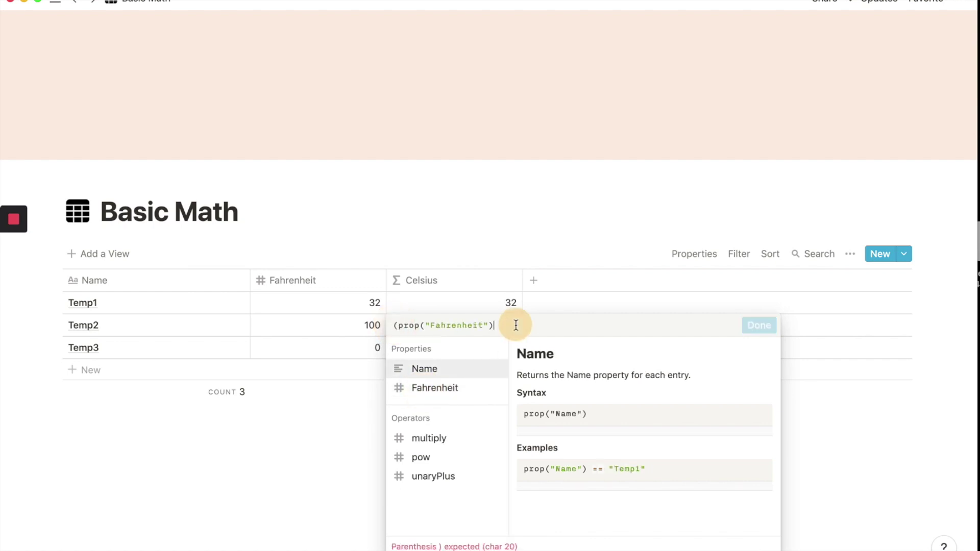
pyautogui.click(517, 325)
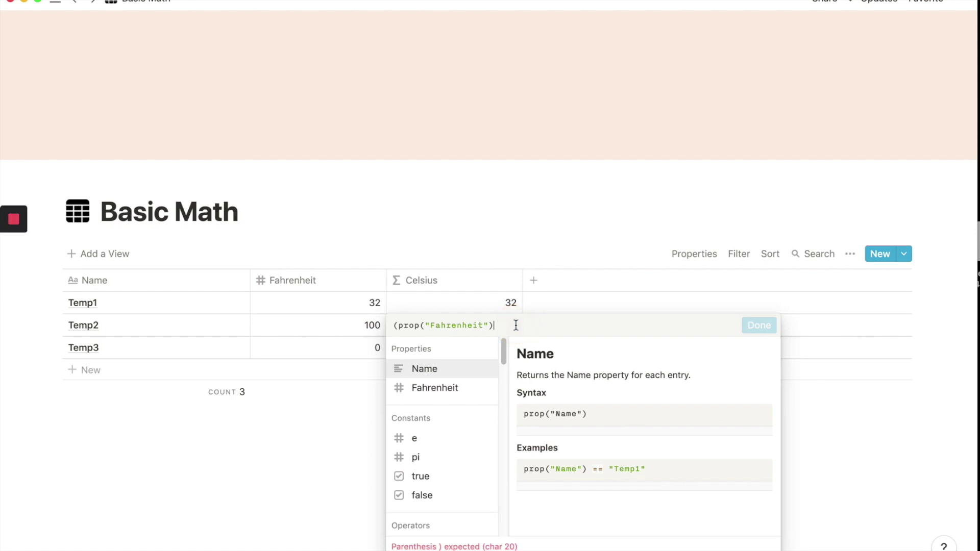
pyautogui.write('-32)*')
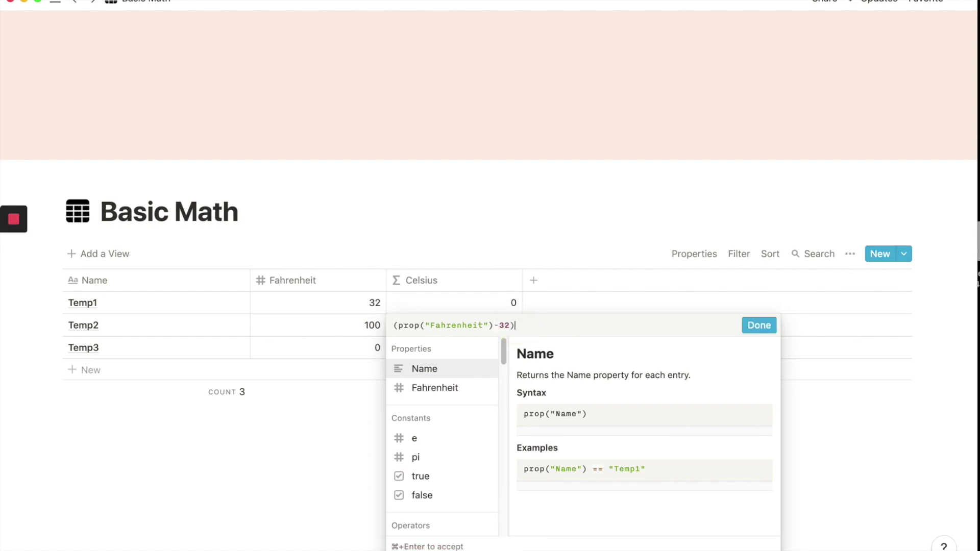
pyautogui.write('5/9')
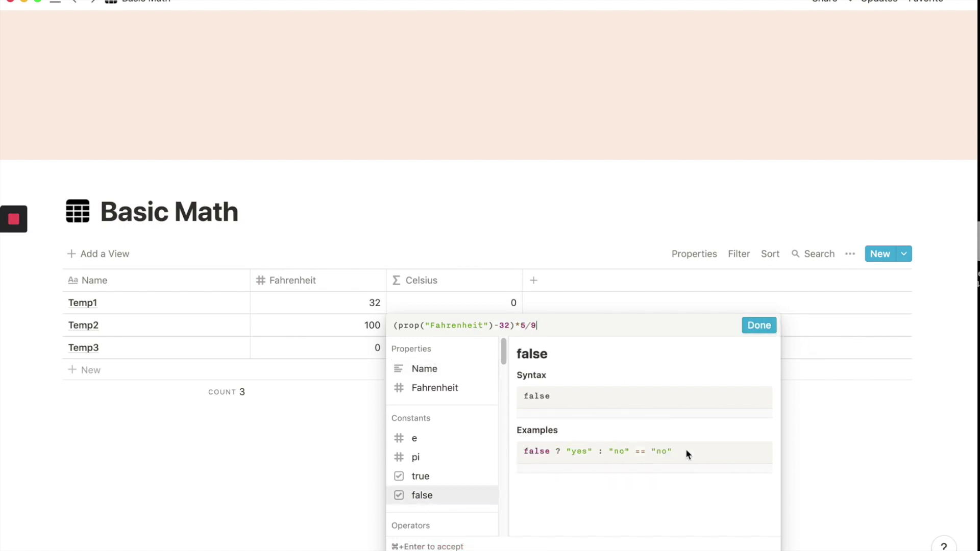
pyautogui.press('super+Return')
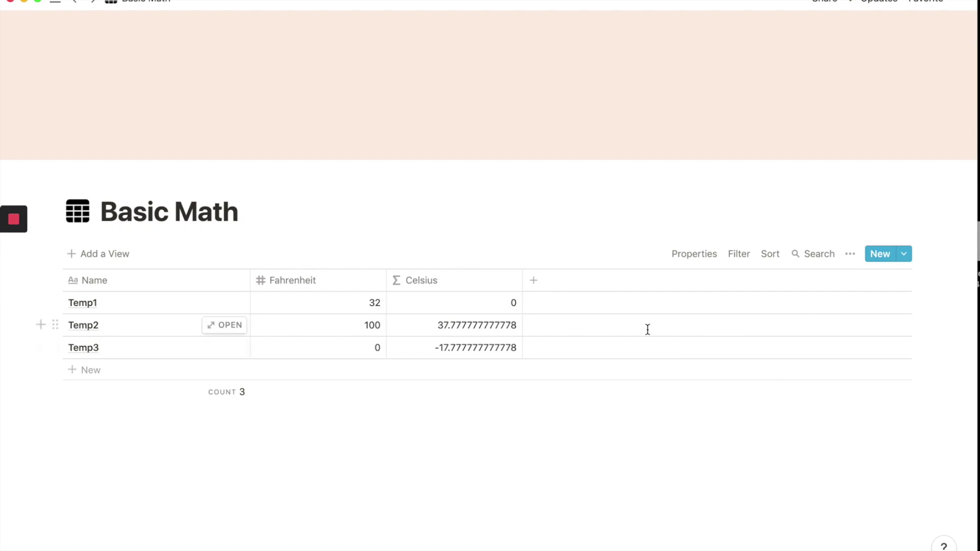
pyautogui.moveTo(520, 269); pyautogui.dragTo(491, 275)
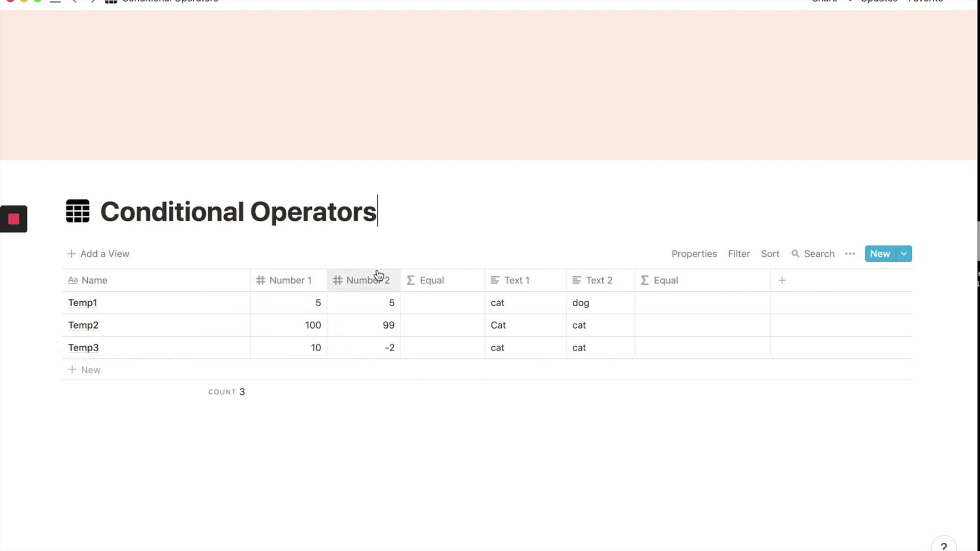
# Inspect the Number 1 property settings, then close them
pyautogui.click(311, 281)
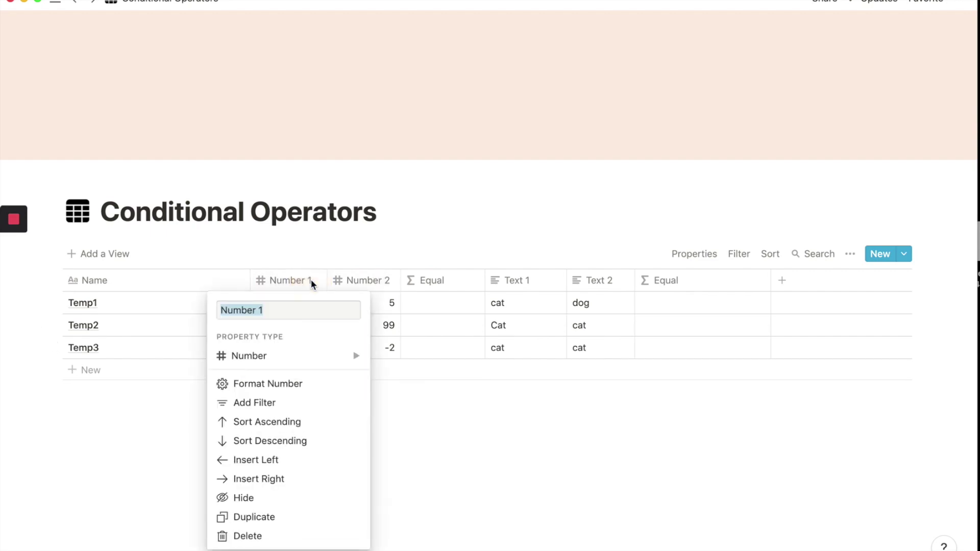
pyautogui.click(360, 282)
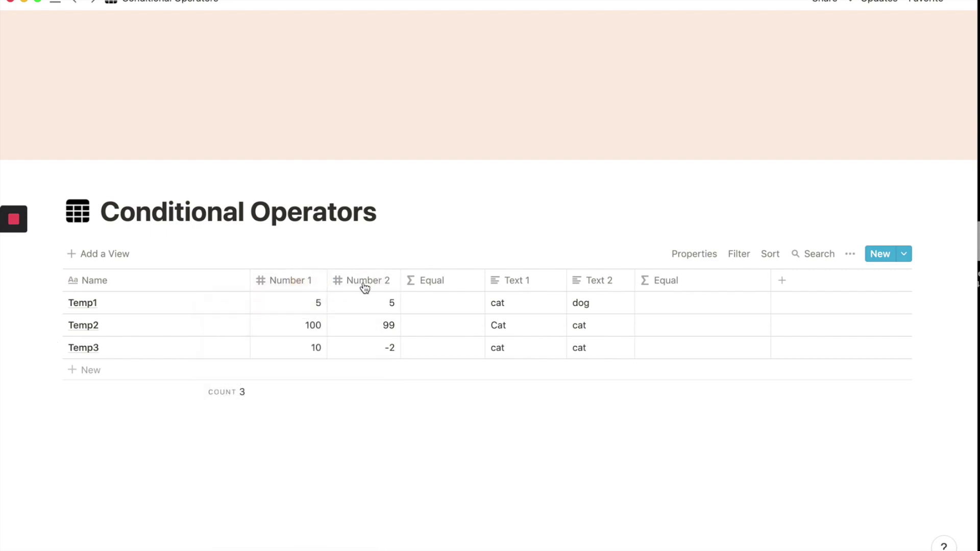
# Set the first Equal formula to prop("Number 1")==prop("Number 2") and narrow its column
pyautogui.click(430, 305)
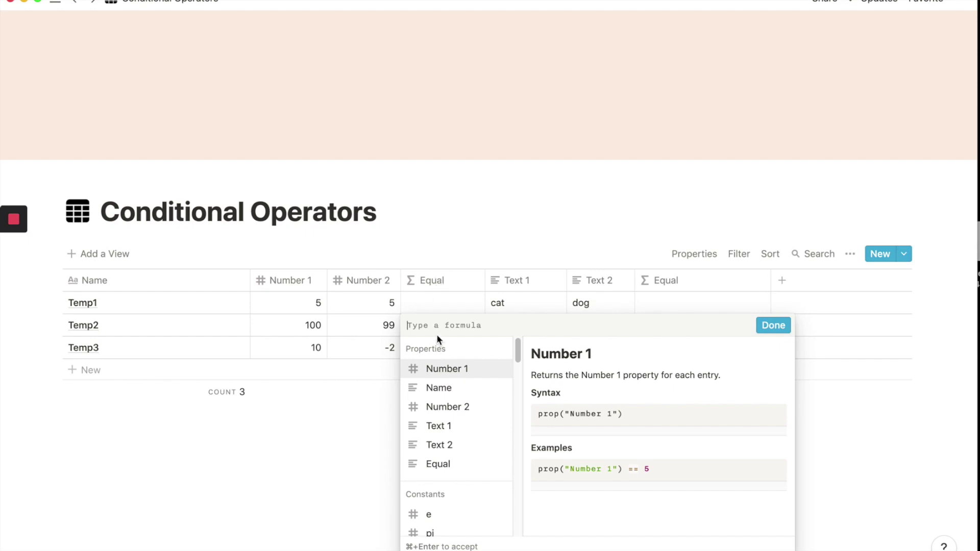
pyautogui.click(437, 372)
pyautogui.write('=')
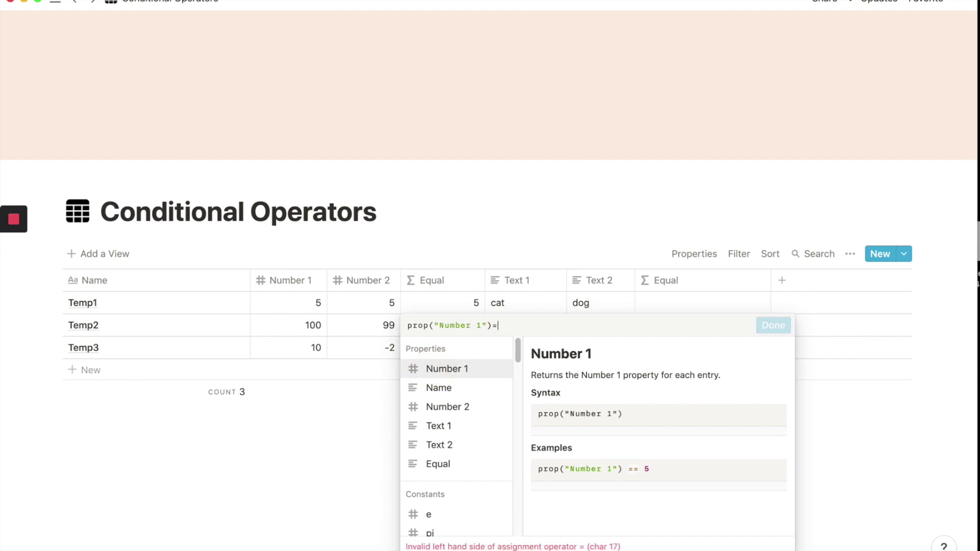
pyautogui.click(443, 412)
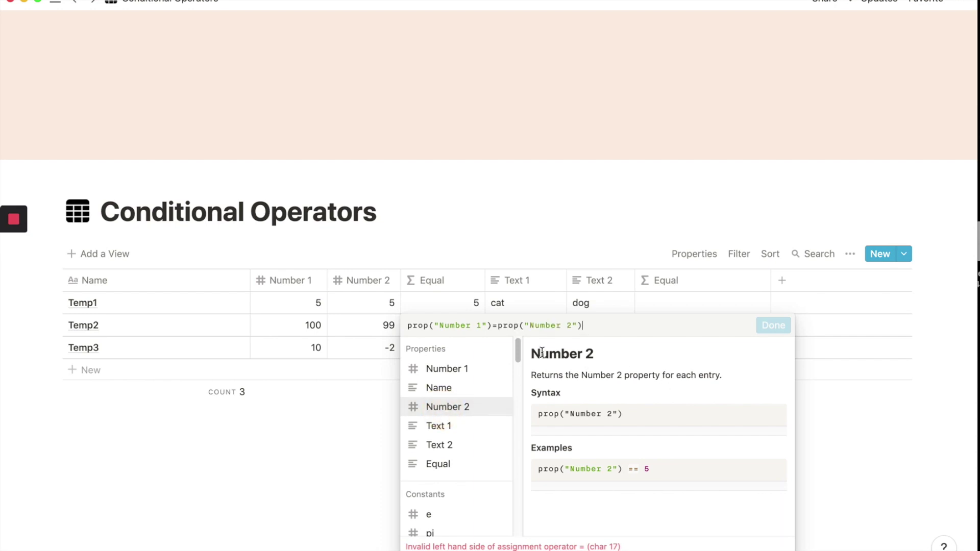
pyautogui.click(496, 325)
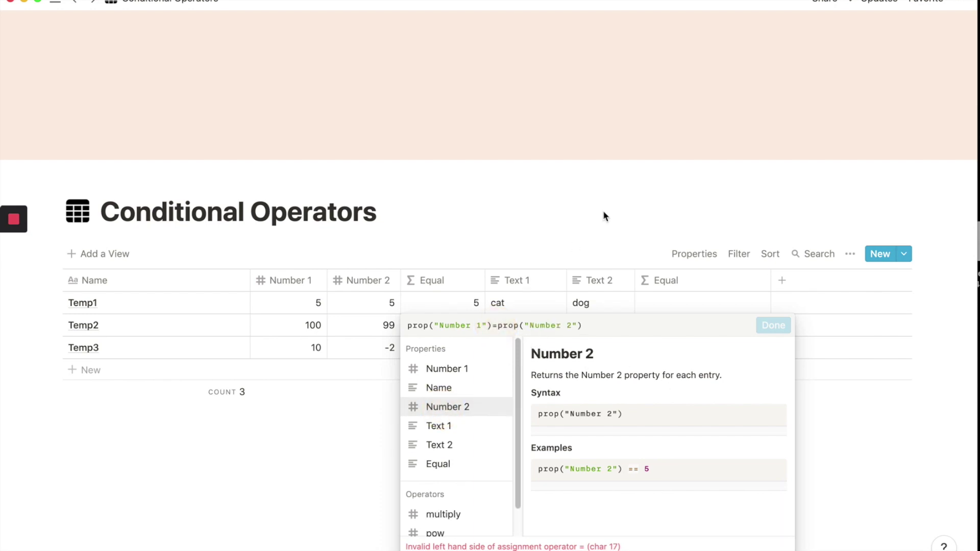
pyautogui.write('=')
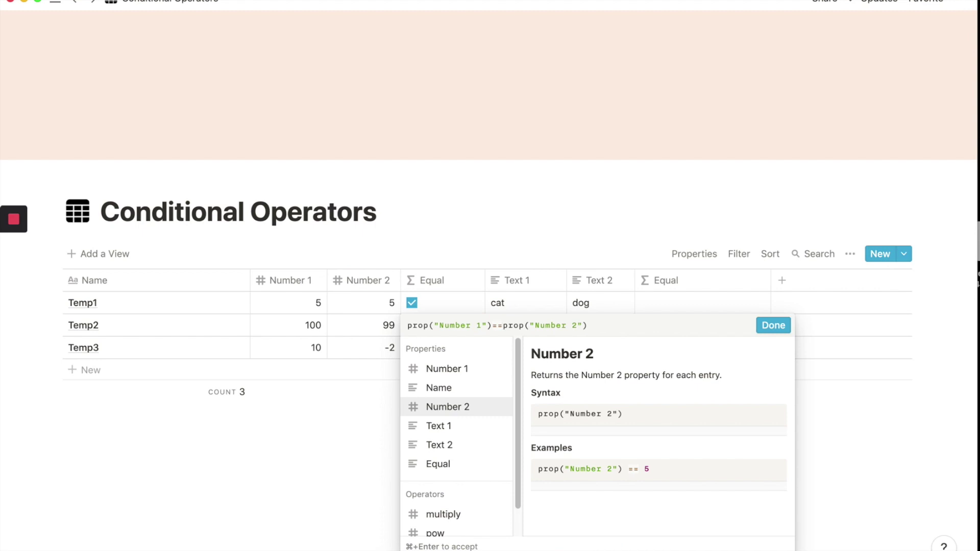
pyautogui.click(773, 326)
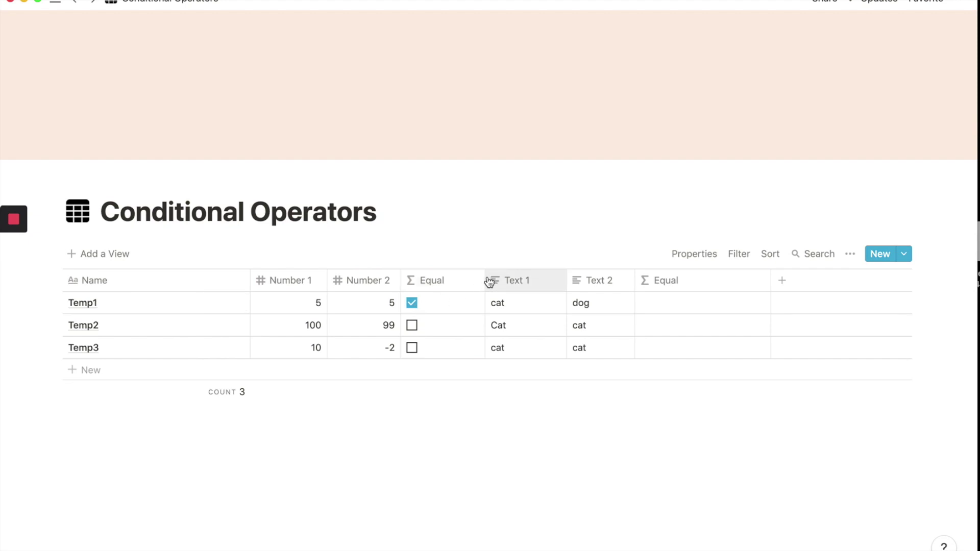
pyautogui.moveTo(485, 280); pyautogui.dragTo(462, 279)
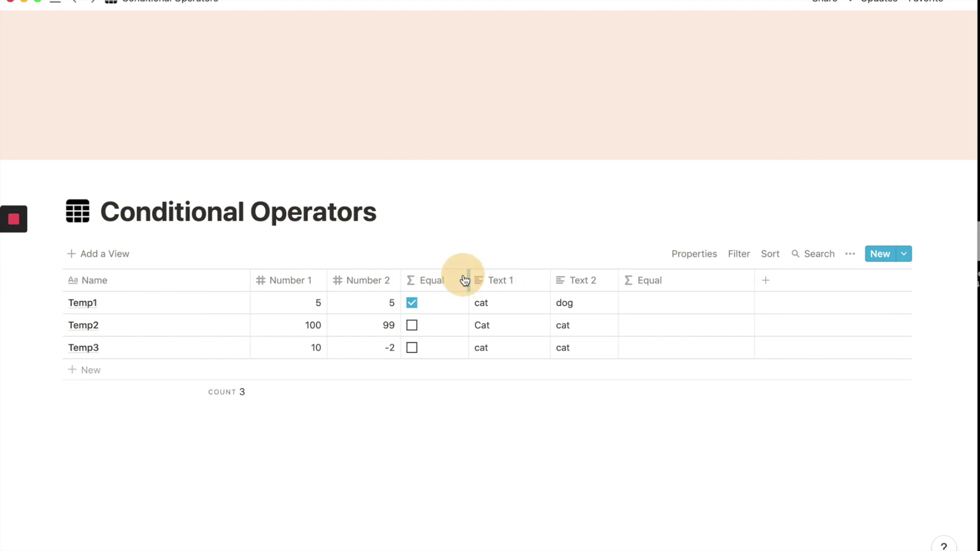
# Set the second Equal formula to equal(prop("Text 1"),prop("Text 2"))
pyautogui.click(639, 302)
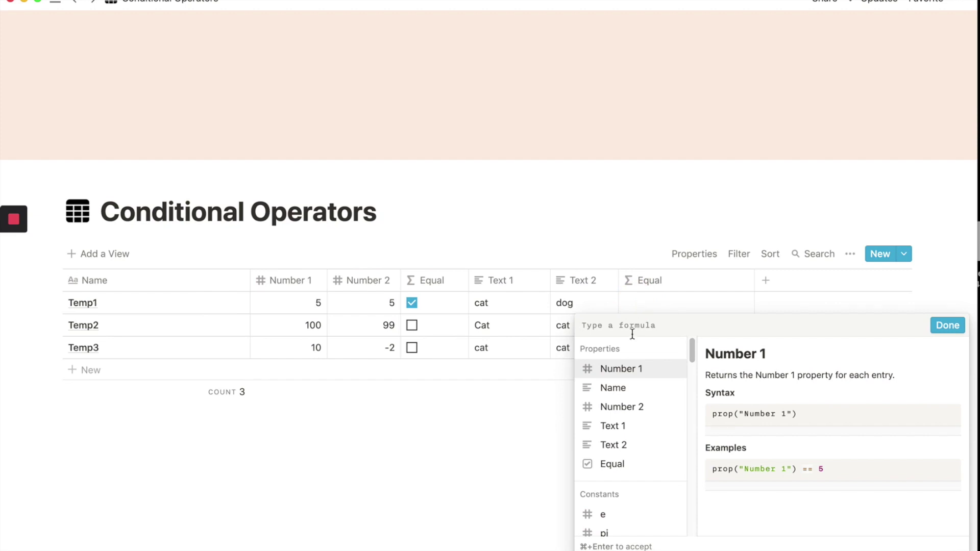
pyautogui.write('equal')
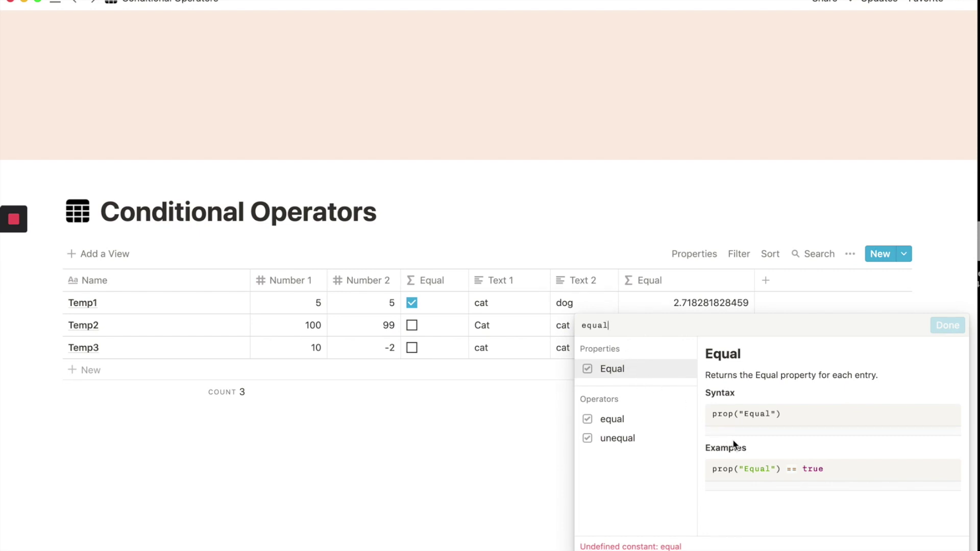
pyautogui.write('(')
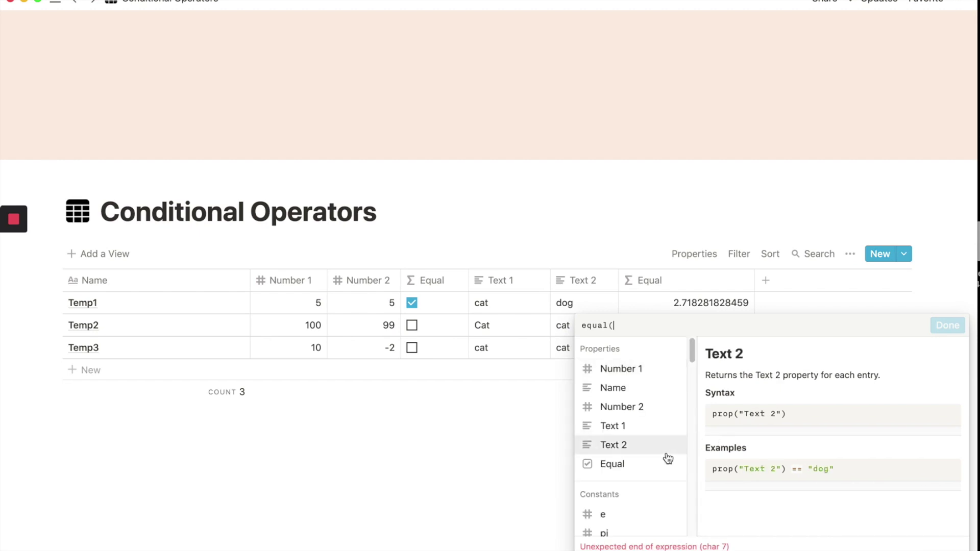
pyautogui.click(649, 435)
pyautogui.write(',')
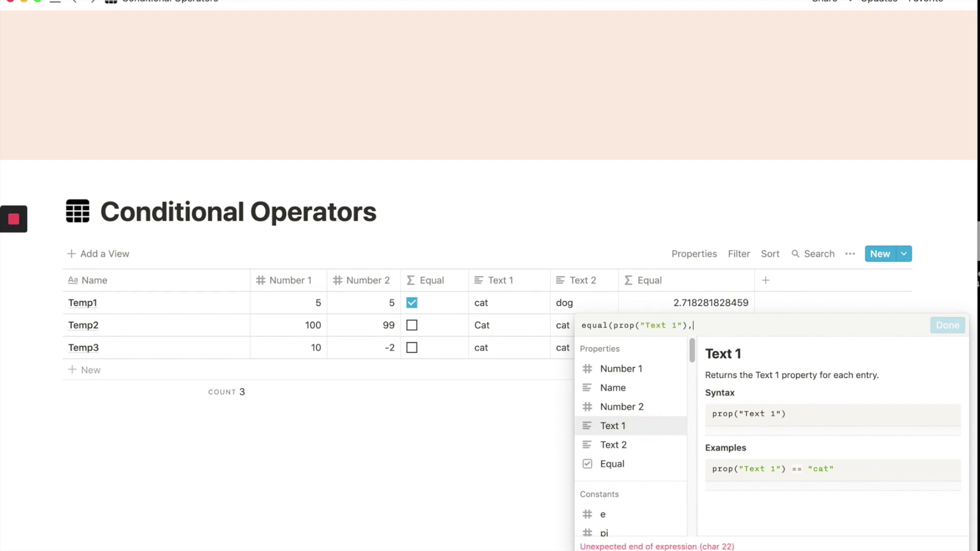
pyautogui.click(639, 453)
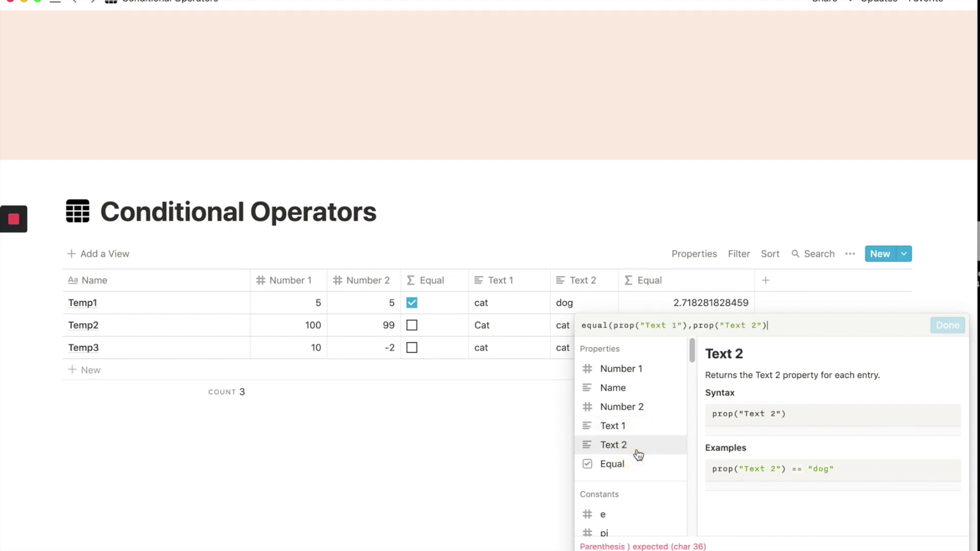
pyautogui.write(')')
pyautogui.press('super+Return')
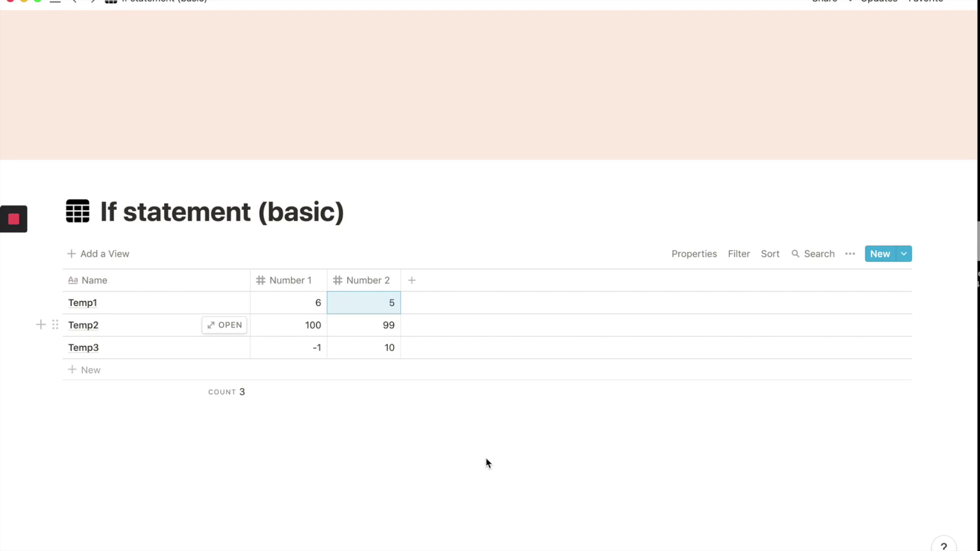
# Add a new formula column named 'Which is greater?'
pyautogui.click(416, 287)
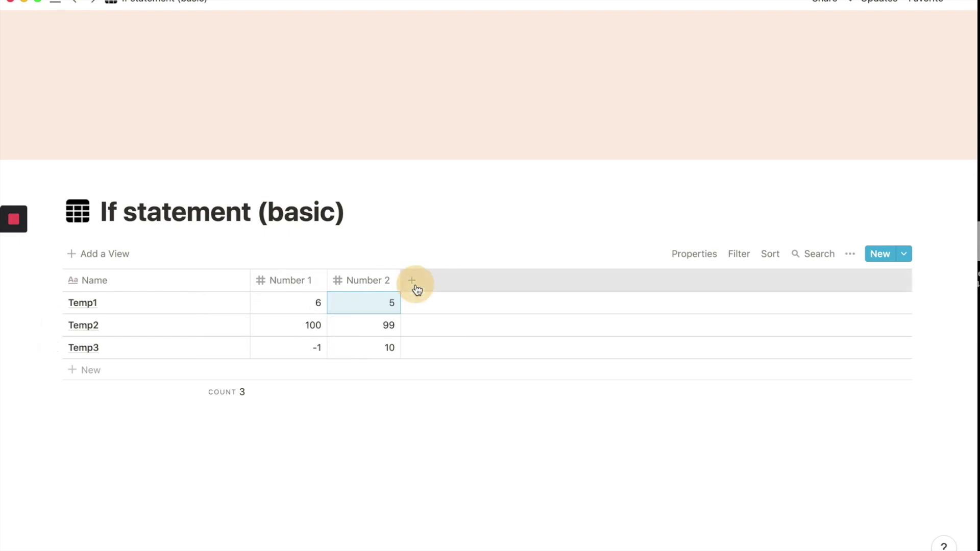
pyautogui.moveTo(431, 352)
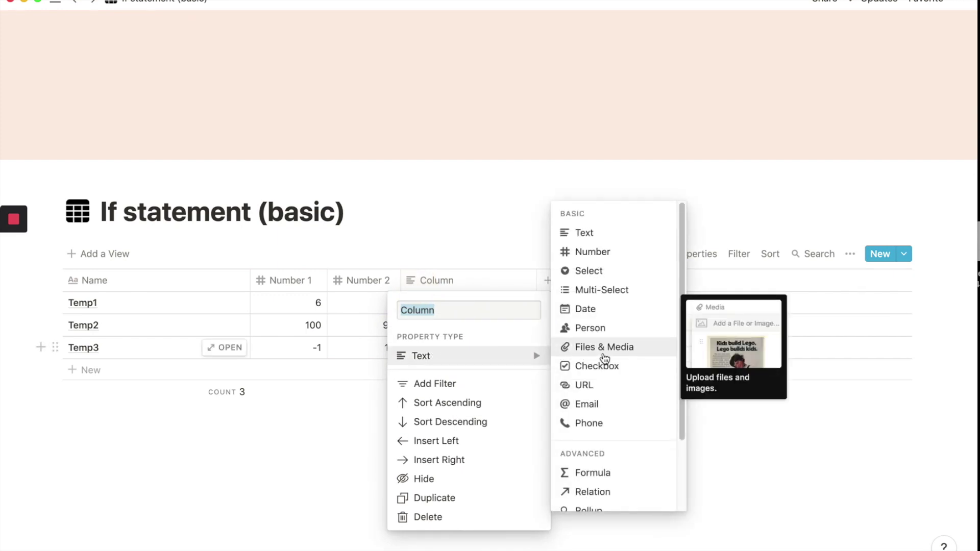
pyautogui.click(592, 473)
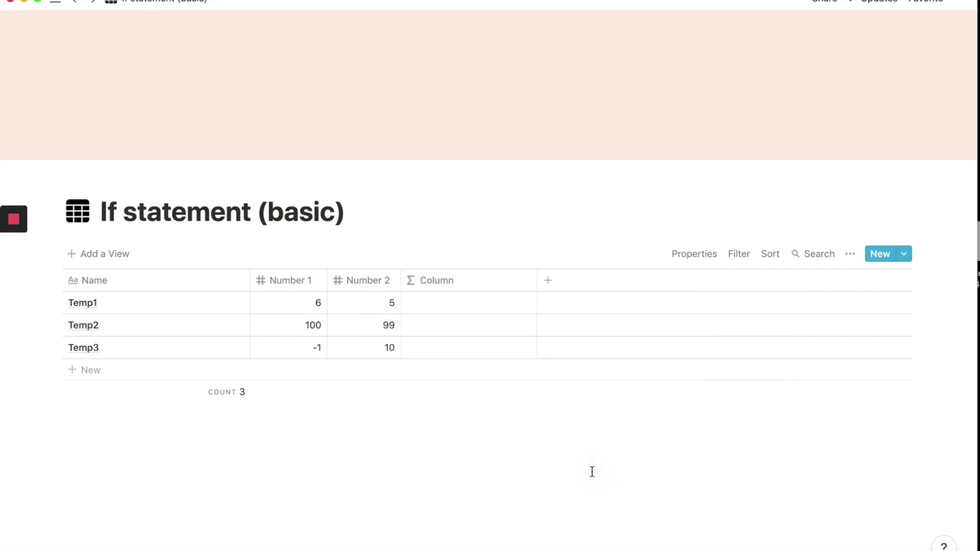
pyautogui.click(476, 282)
pyautogui.write('Which')
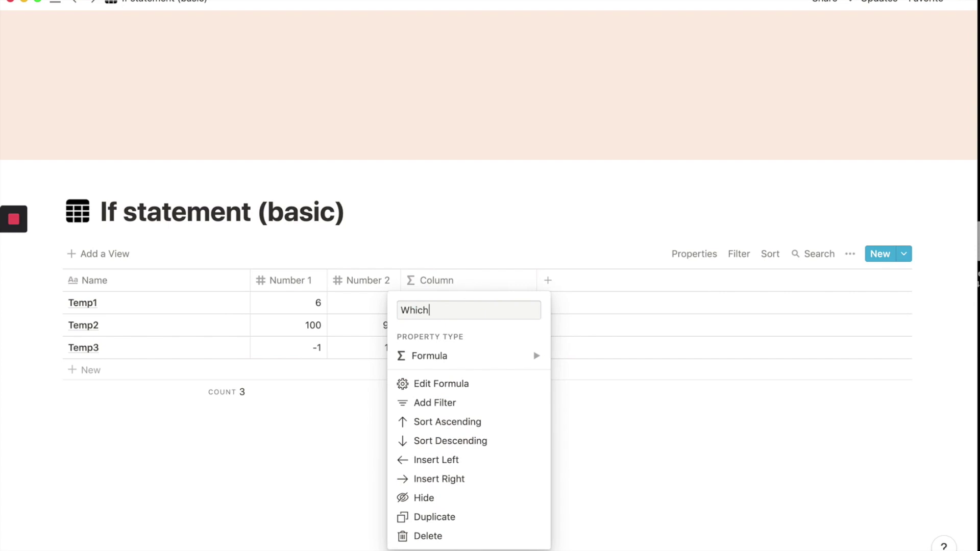
pyautogui.write(' is greater?')
# Give it the formula if(prop("Number 1")>prop("Number 2"),"Number 1","Number 2")
pyautogui.click(452, 385)
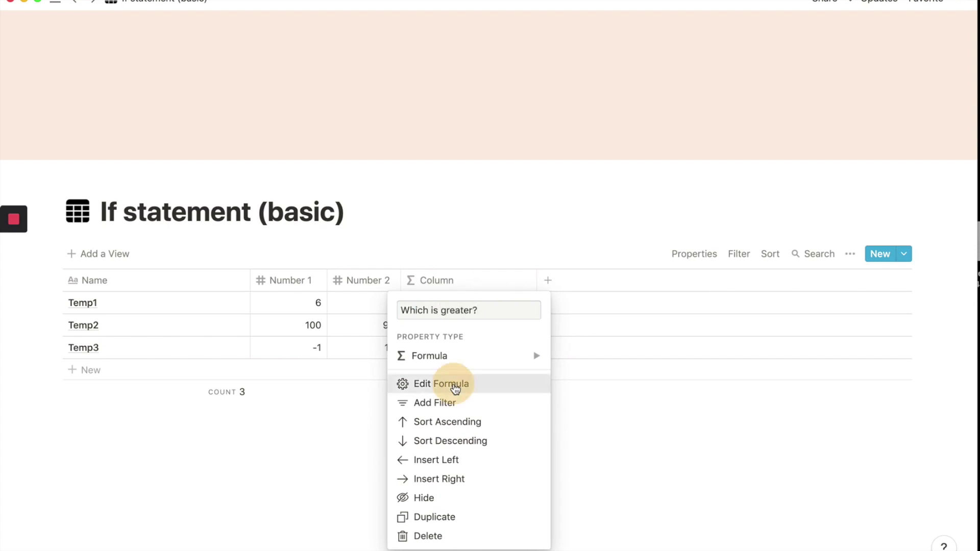
pyautogui.write('if')
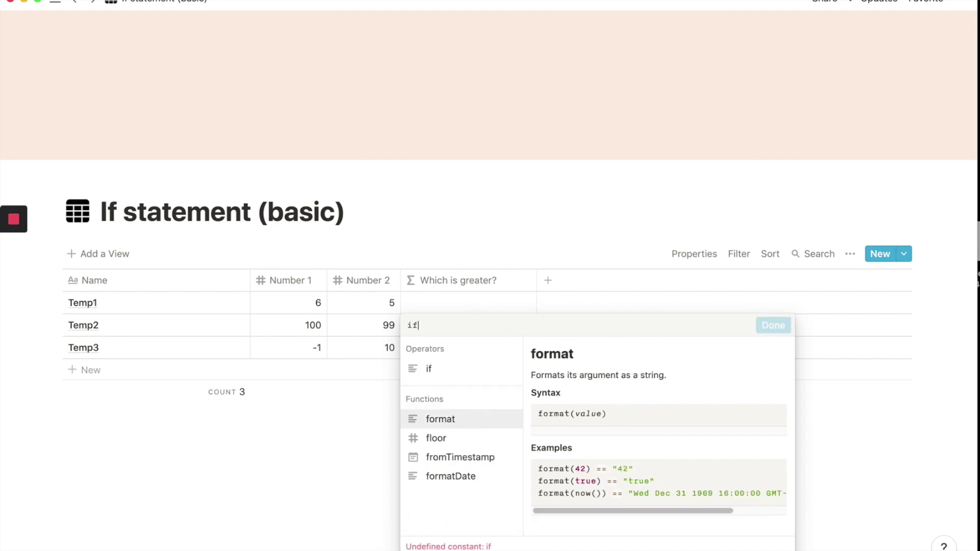
pyautogui.write('(')
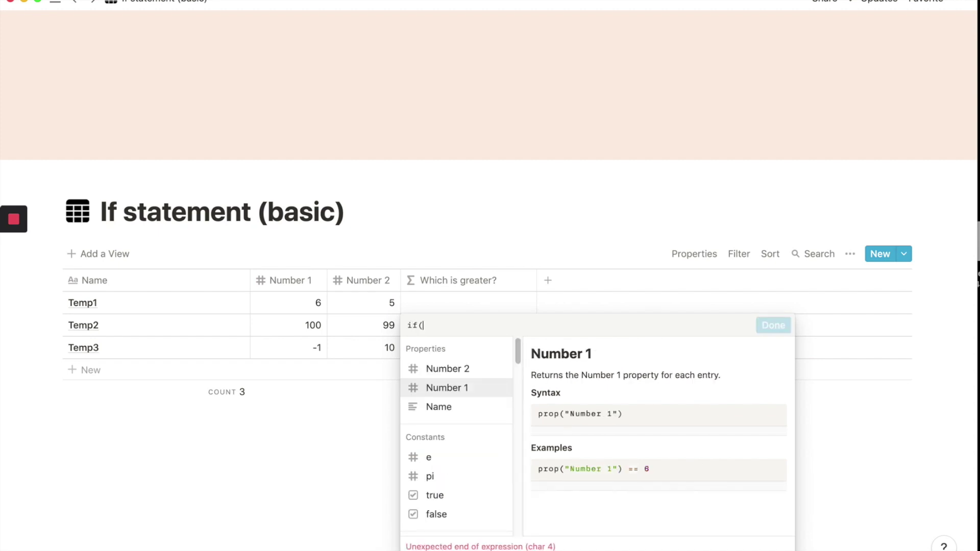
pyautogui.click(461, 393)
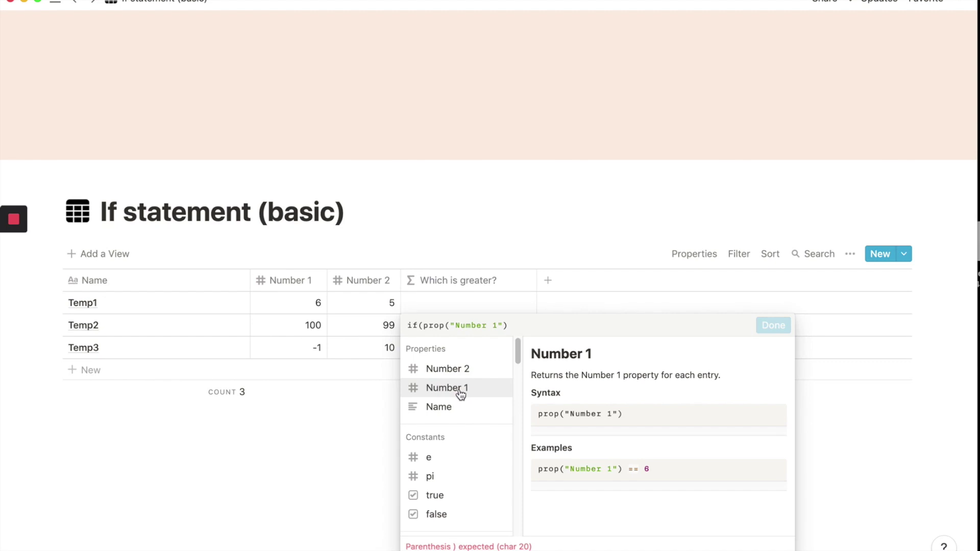
pyautogui.write('>')
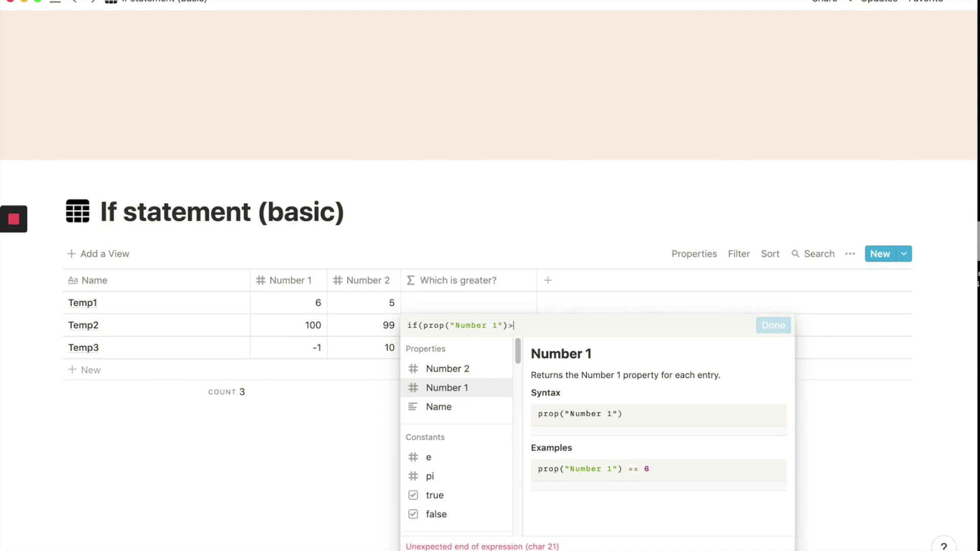
pyautogui.click(465, 377)
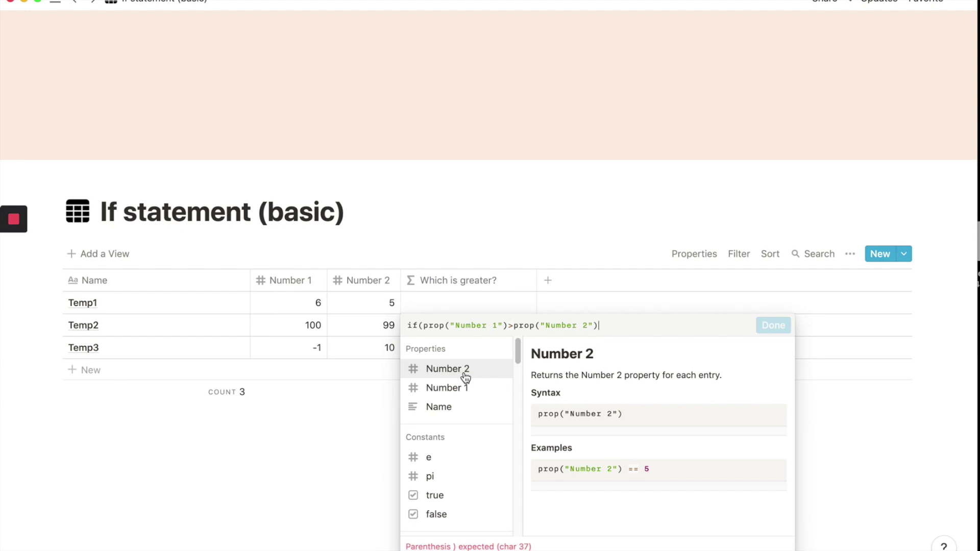
pyautogui.write(',')
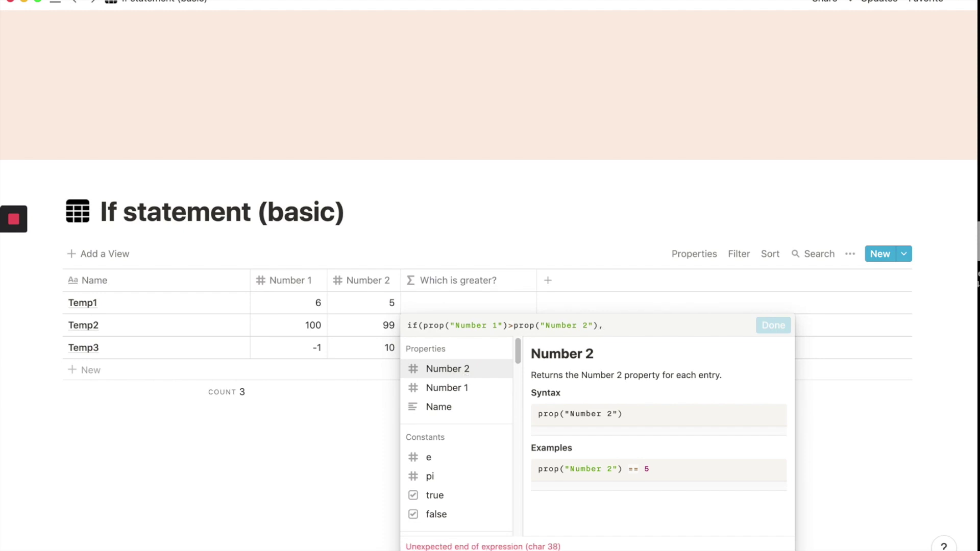
pyautogui.write('"Number 1"')
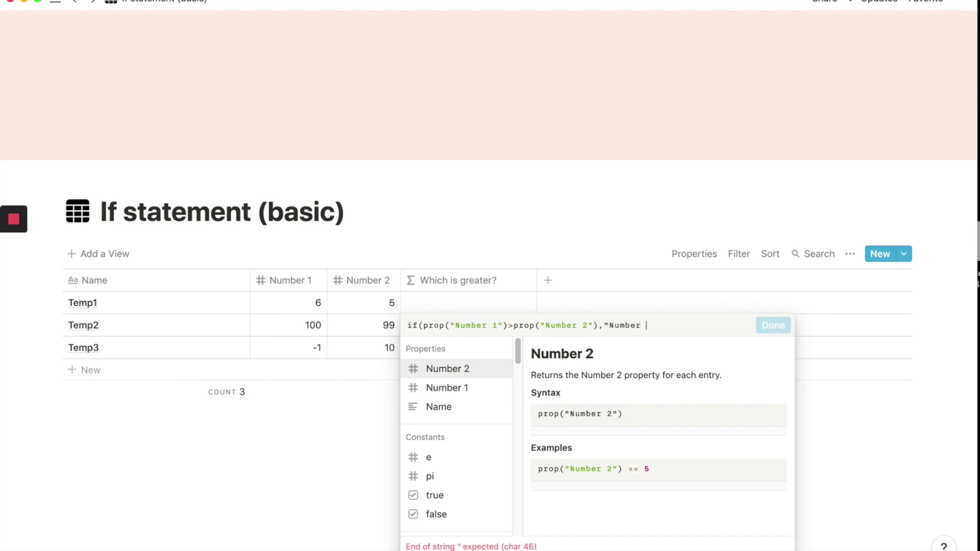
pyautogui.write(',')
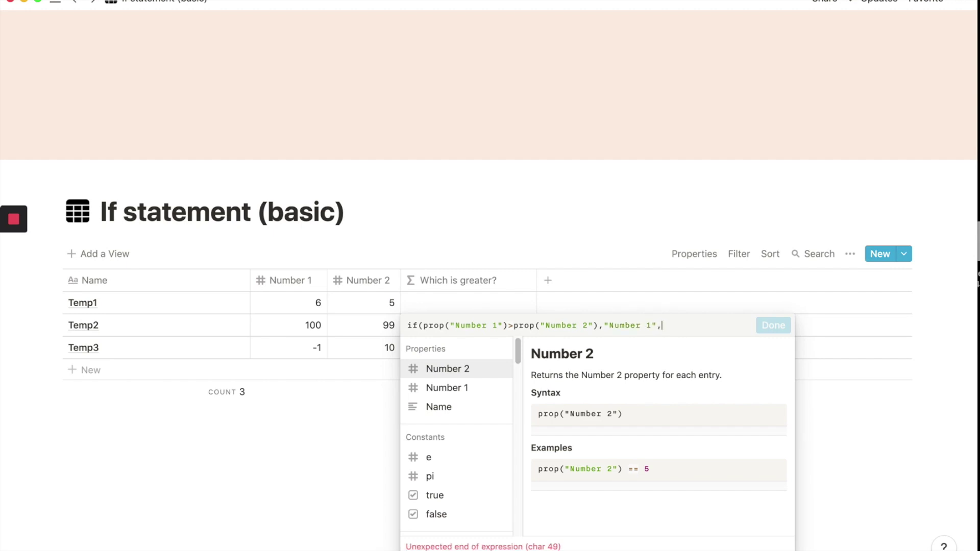
pyautogui.write('"Number 2')
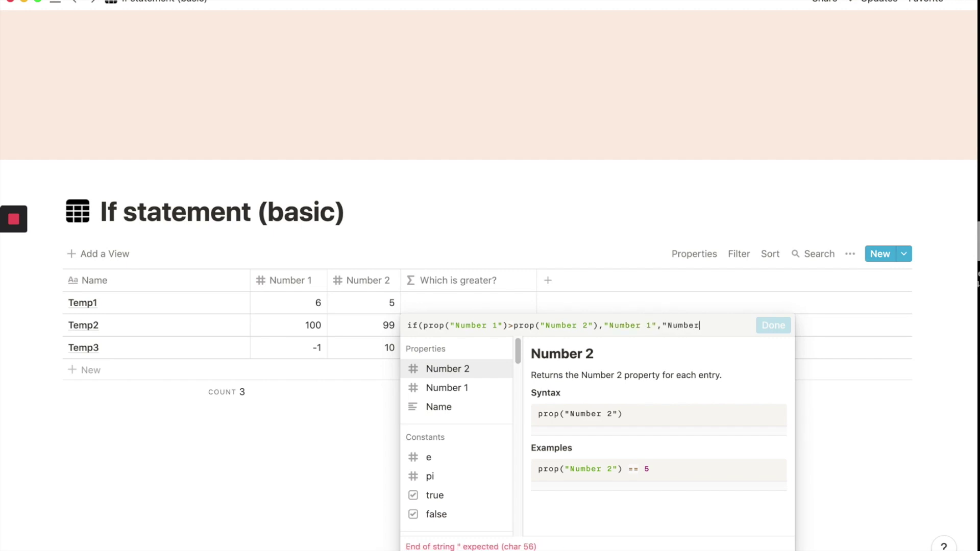
pyautogui.write('")')
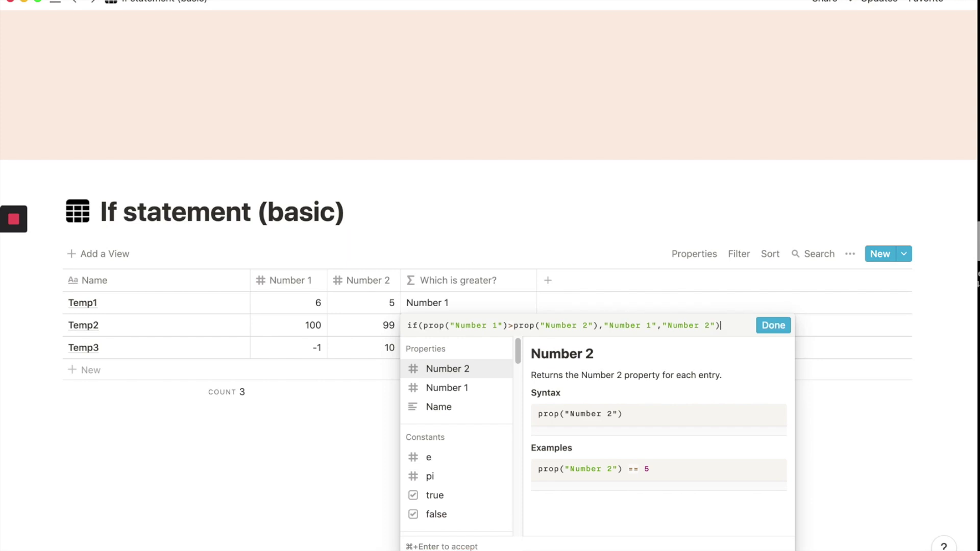
pyautogui.press('super+Return')
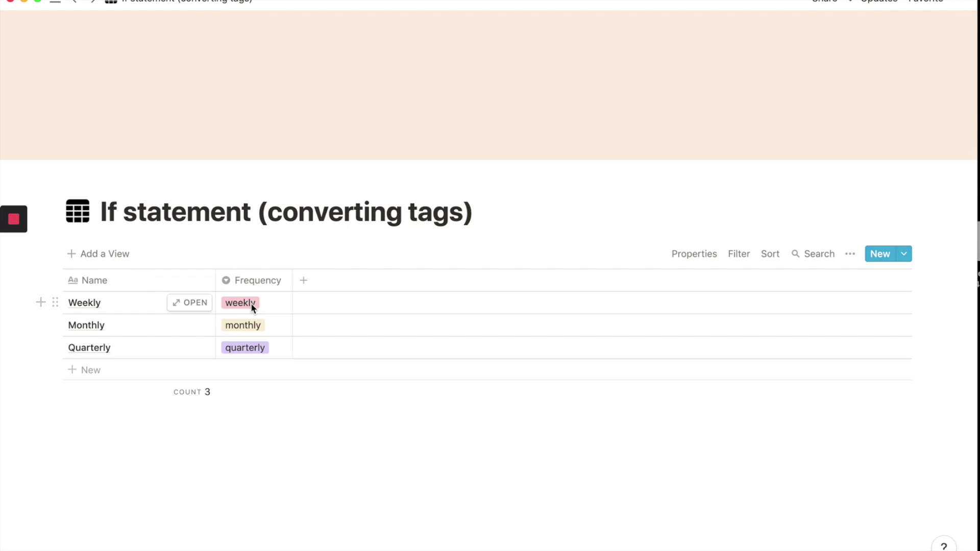
# Add a new formula column named Converted Date
pyautogui.click(305, 283)
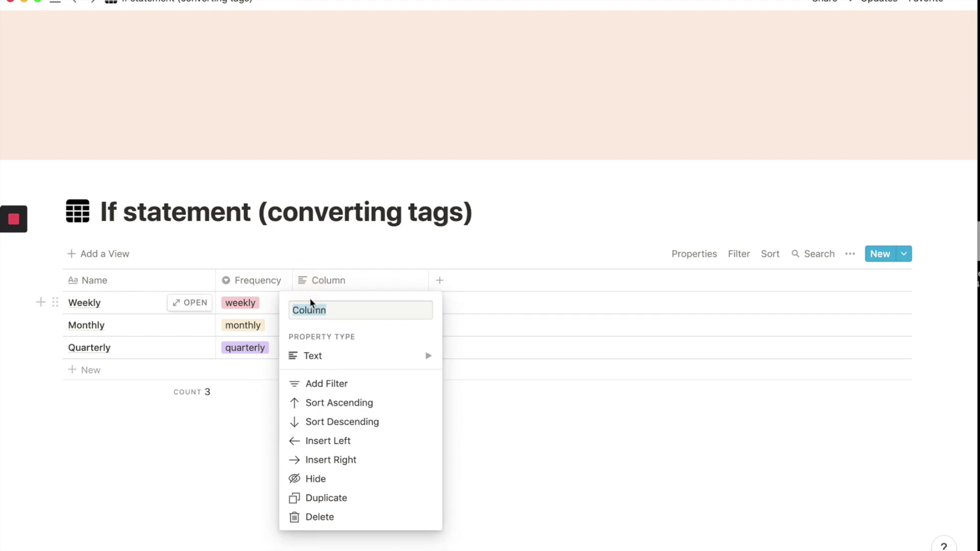
pyautogui.write('Conv')
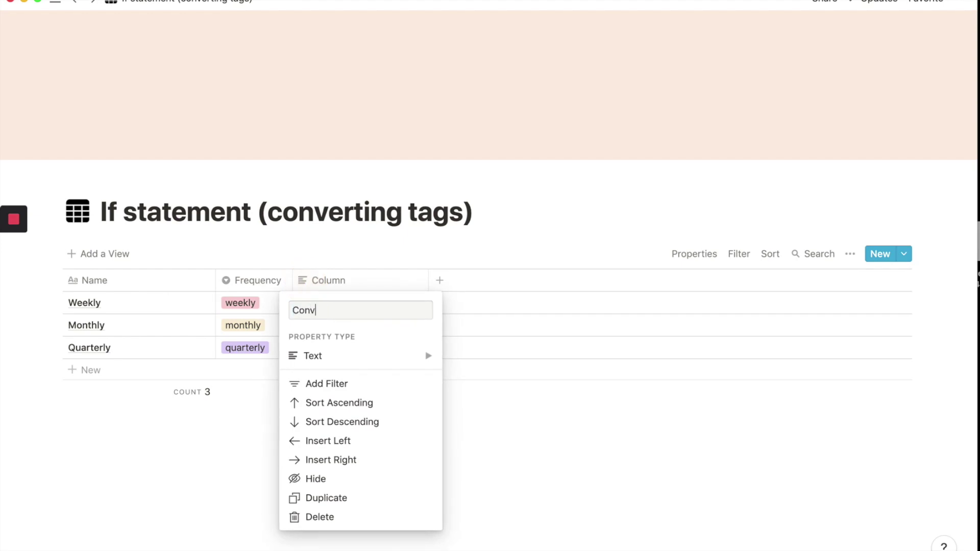
pyautogui.write('erted Date')
pyautogui.click(318, 355)
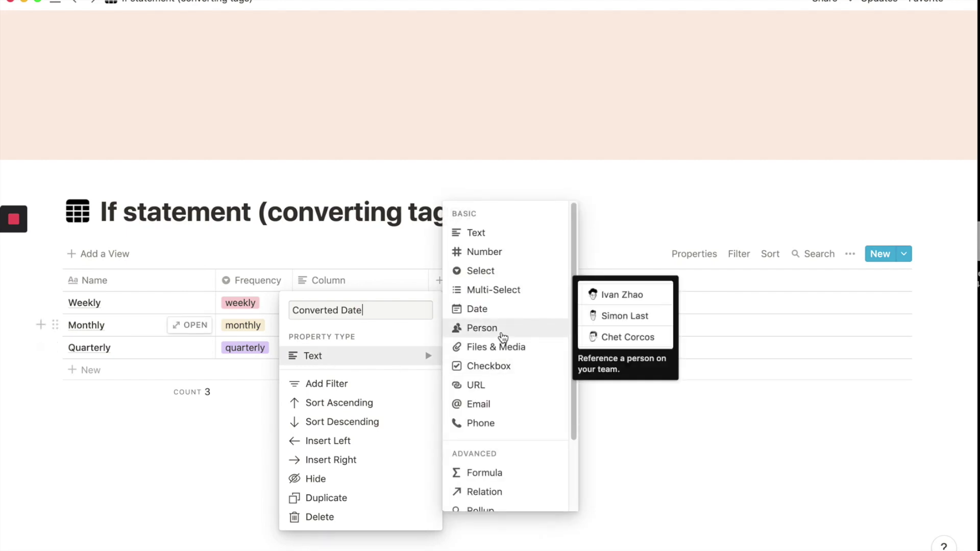
pyautogui.click(488, 472)
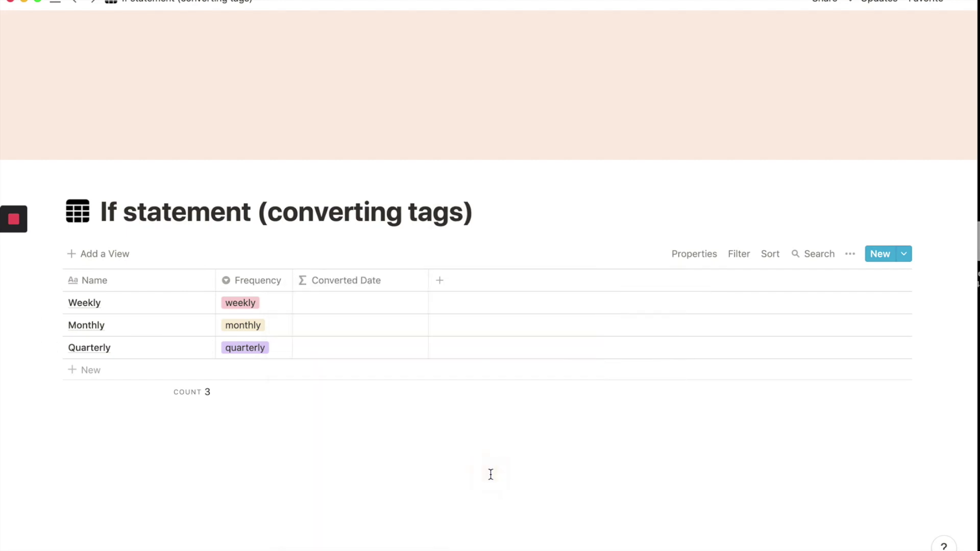
# Enter the formula if(equal(prop("Frequency"),"weekly"),7,0) for Converted Date
pyautogui.click(336, 308)
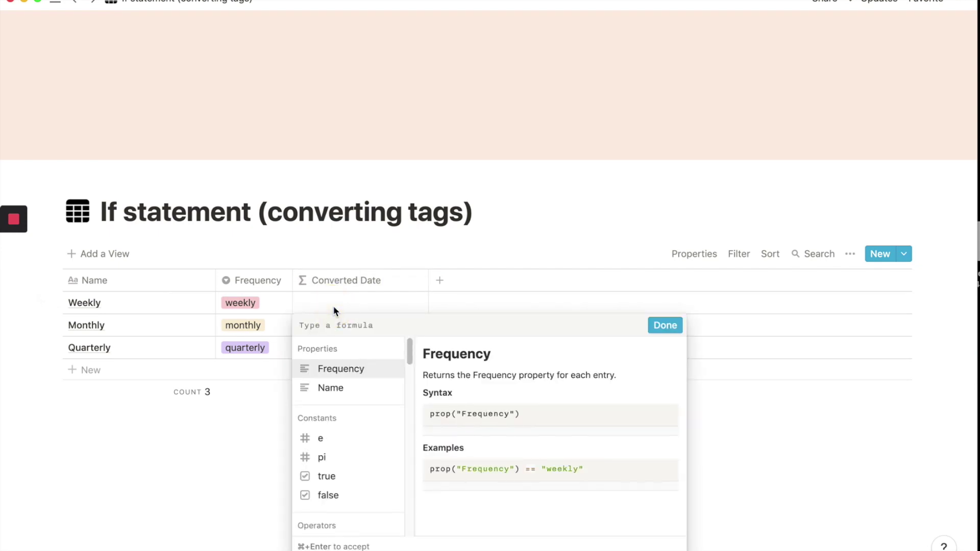
pyautogui.write('if(')
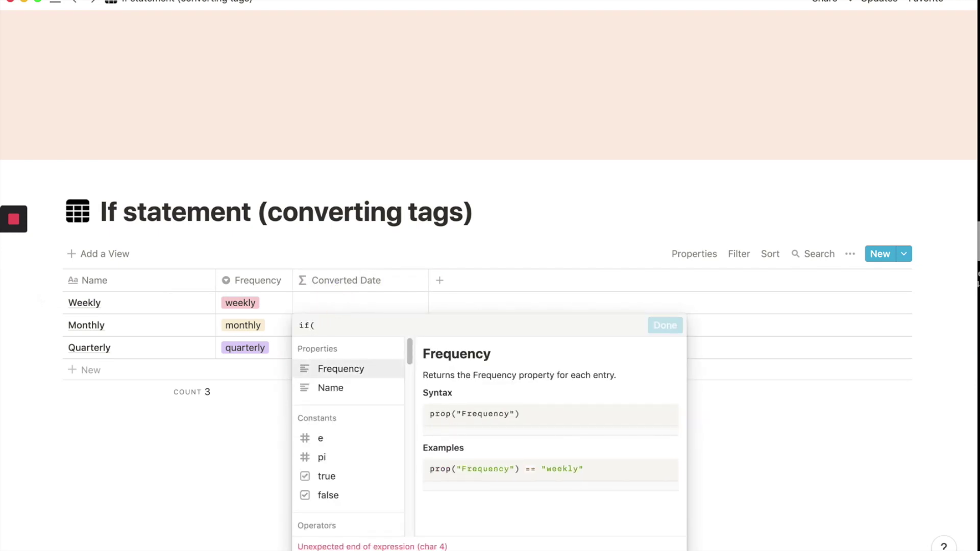
pyautogui.write('equals')
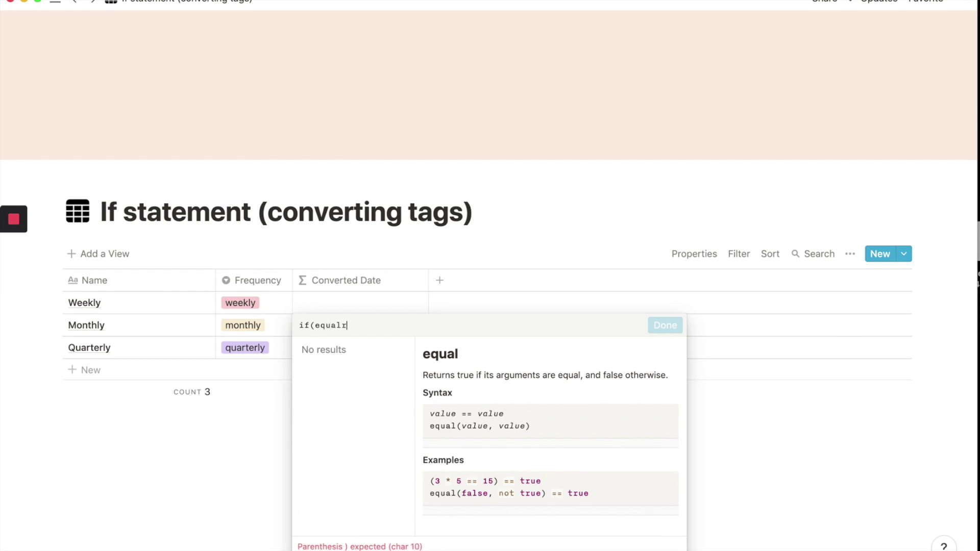
pyautogui.press('BackSpace')
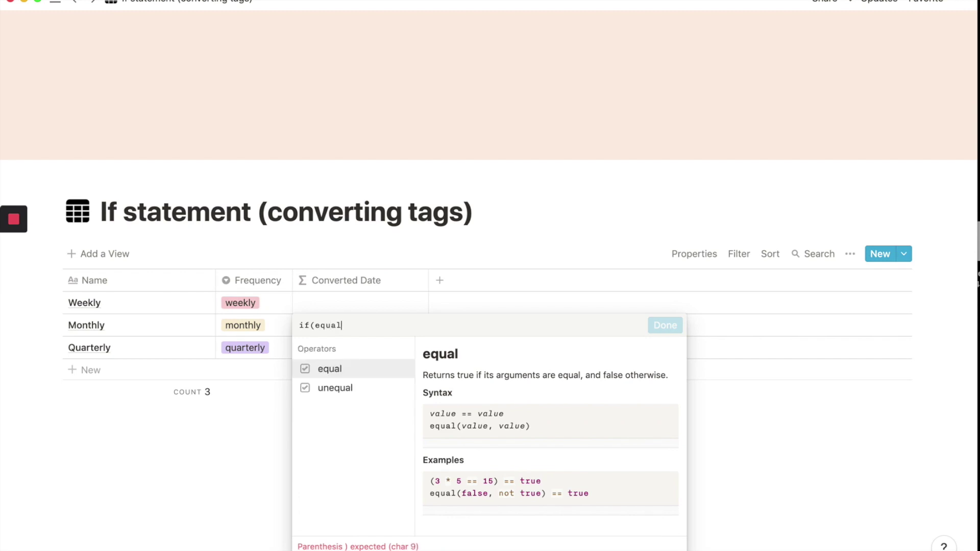
pyautogui.write('(')
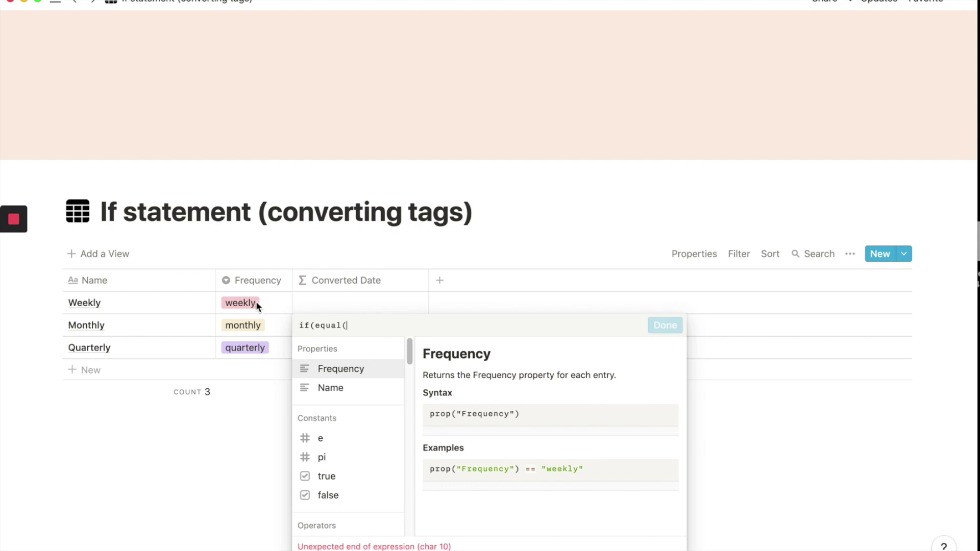
pyautogui.click(313, 375)
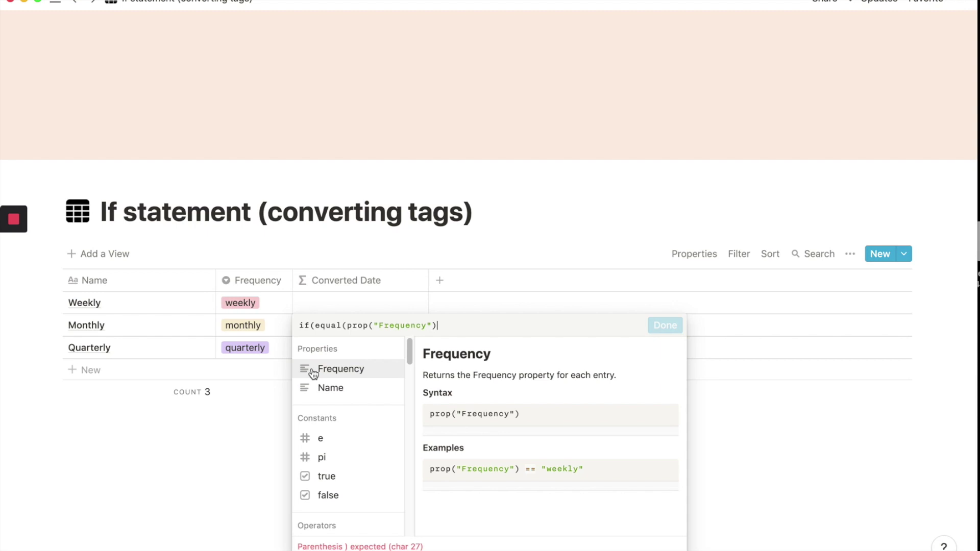
pyautogui.write(',')
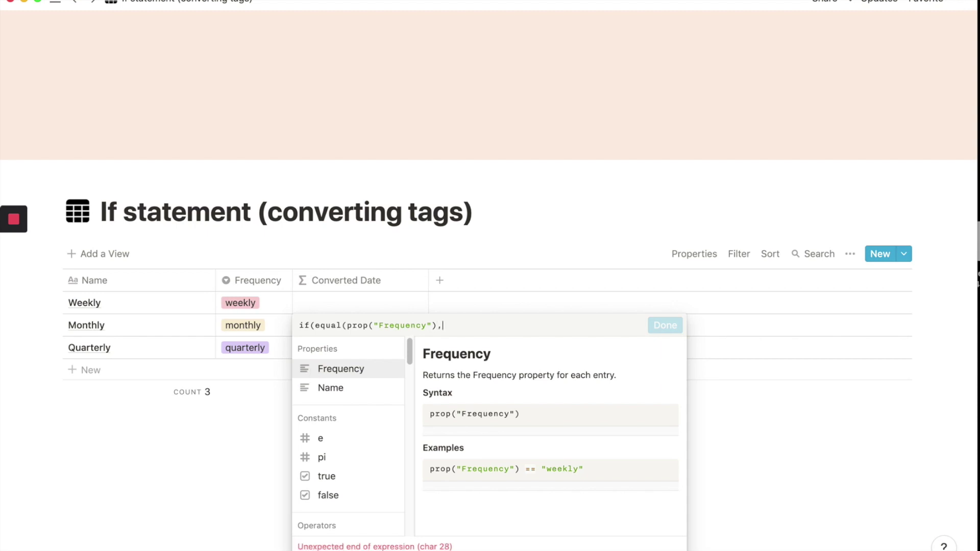
pyautogui.write('"weekly"')
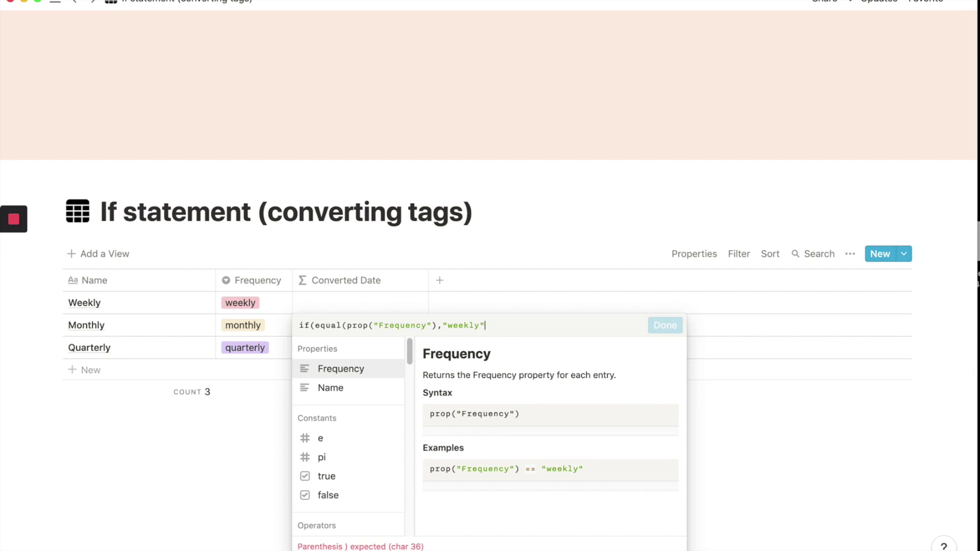
pyautogui.write('),')
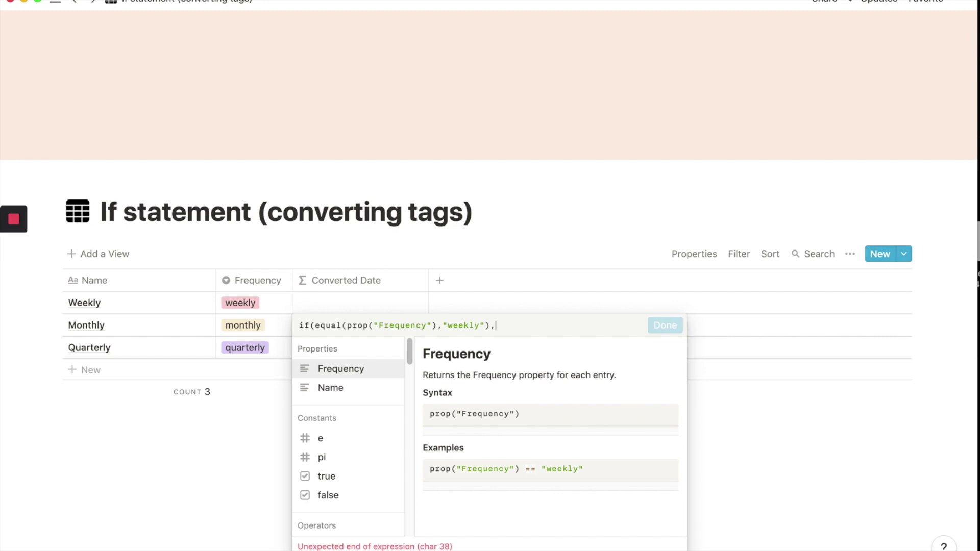
pyautogui.write('7,0)')
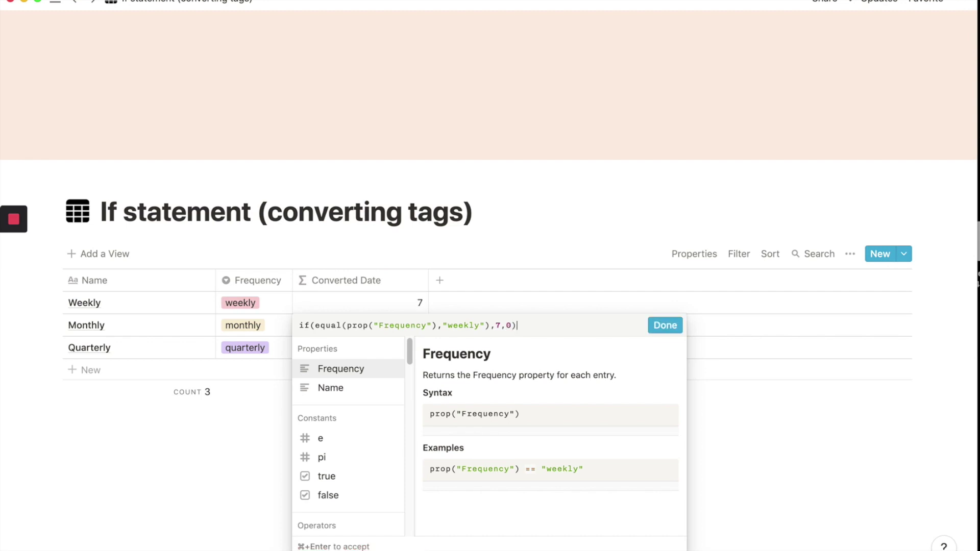
pyautogui.press('super+Return')
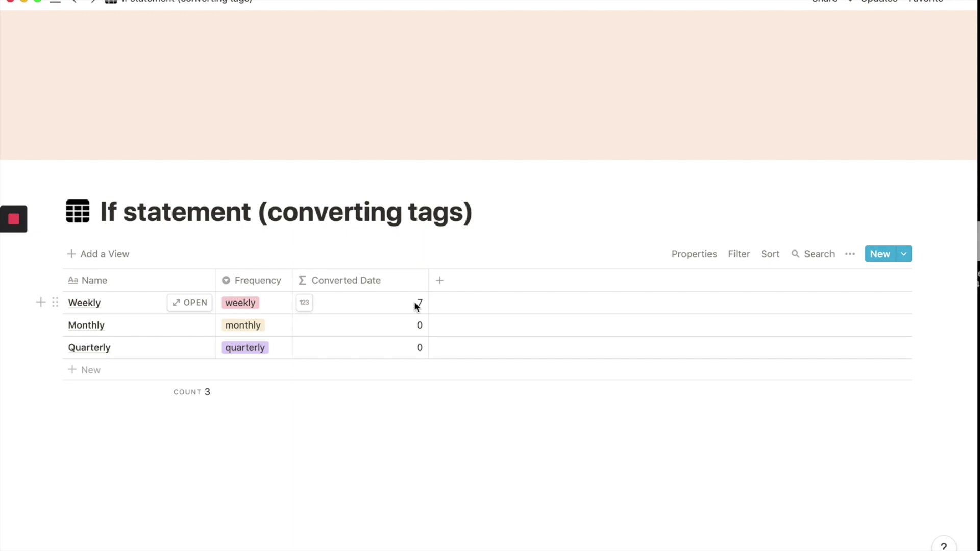
# Replace the formula's final 0 with if(equal(prop("Frequency"),"monthly"),30,0)
pyautogui.click(415, 327)
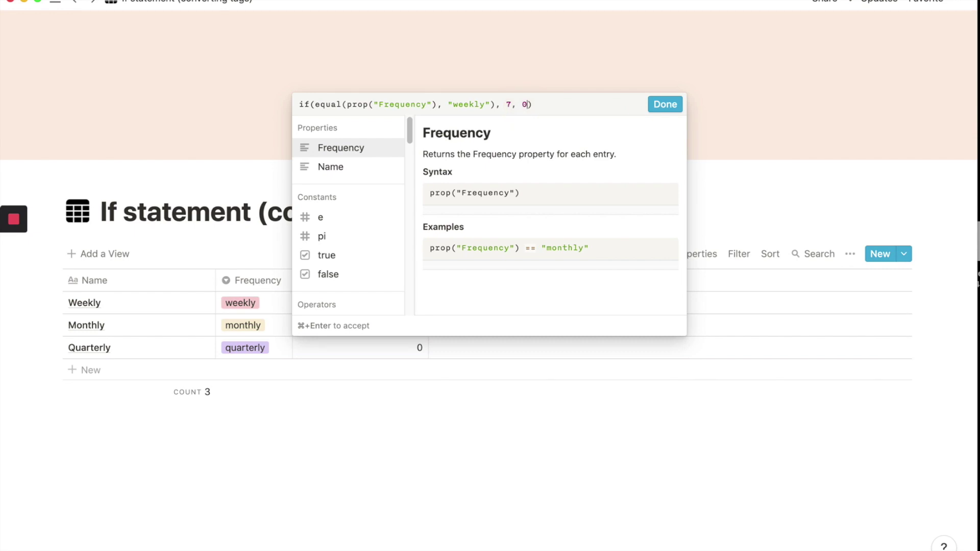
pyautogui.press('BackSpace')
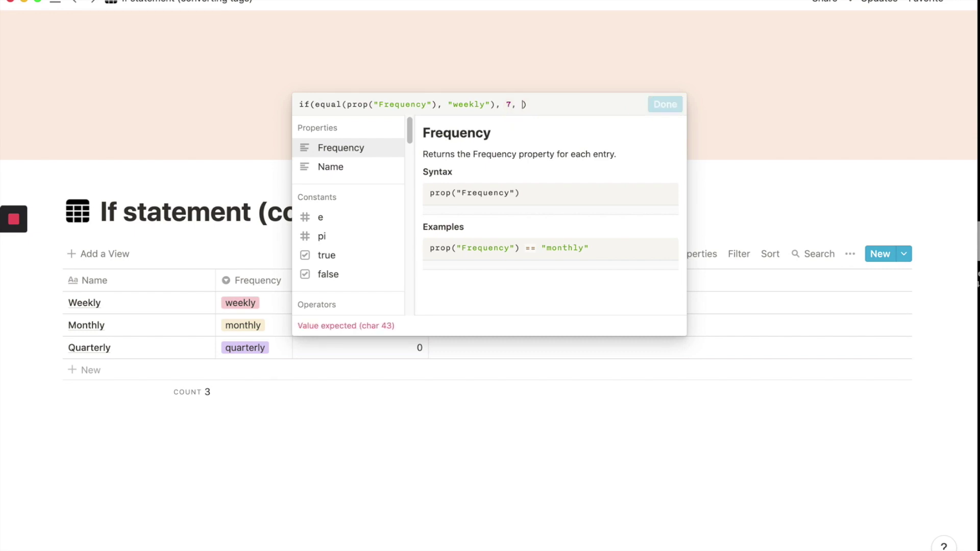
pyautogui.write('if(equa')
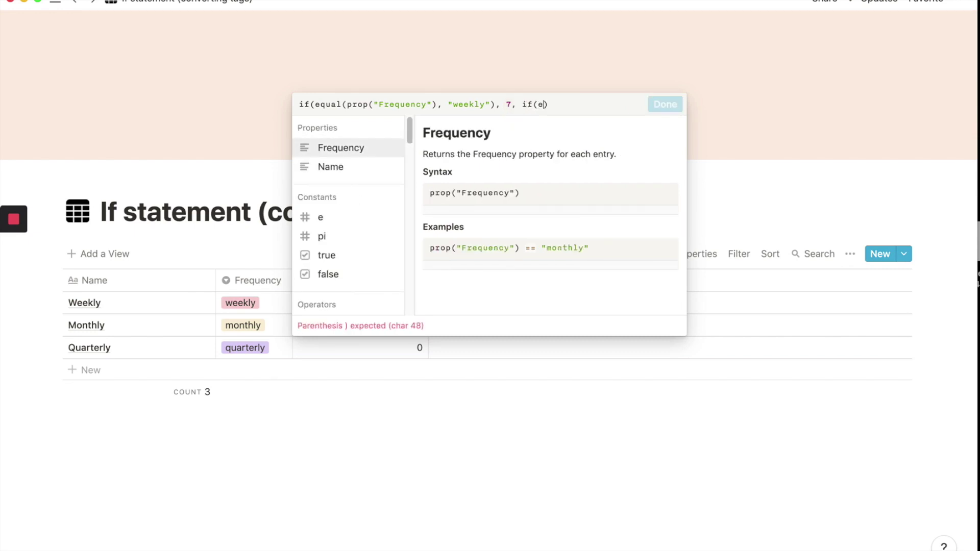
pyautogui.write('l(')
pyautogui.click(364, 150)
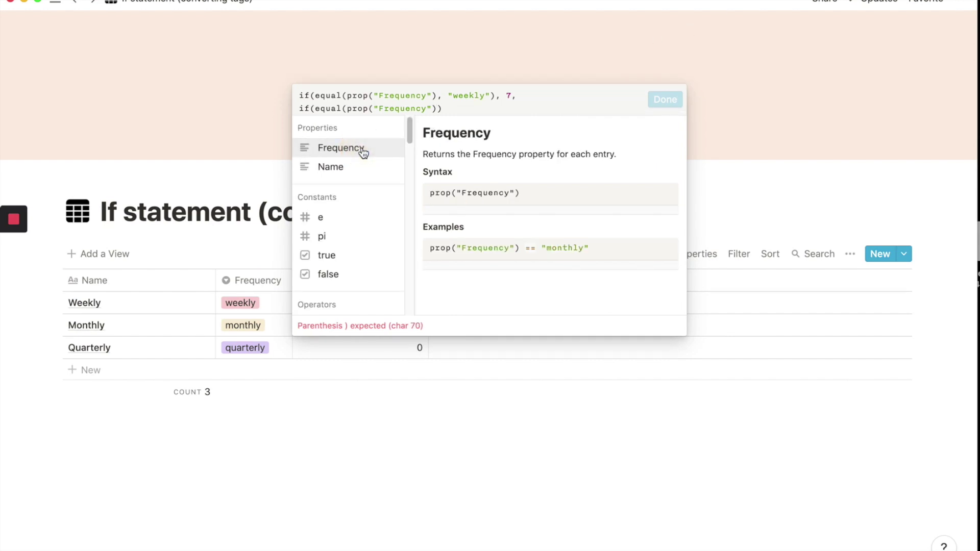
pyautogui.write(',"month')
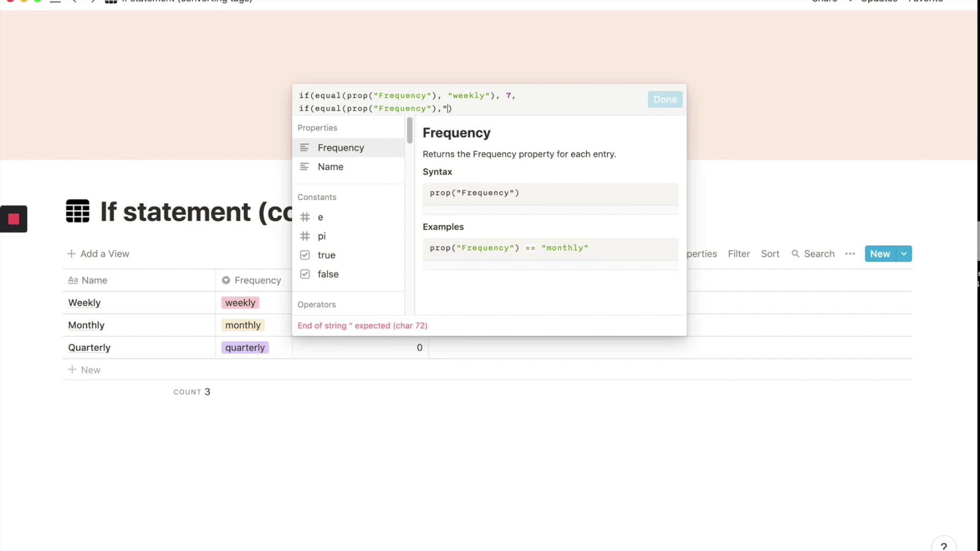
pyautogui.write('ly"')
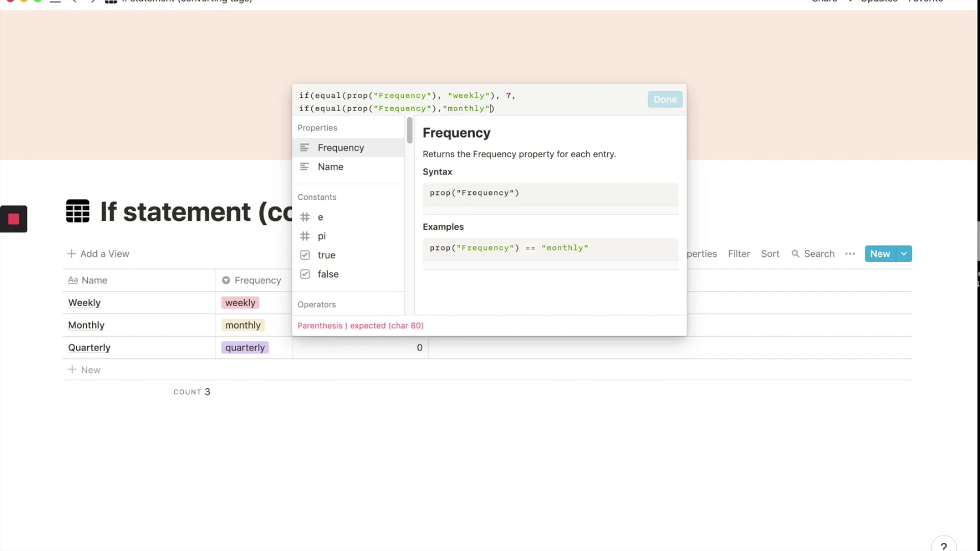
pyautogui.write('),')
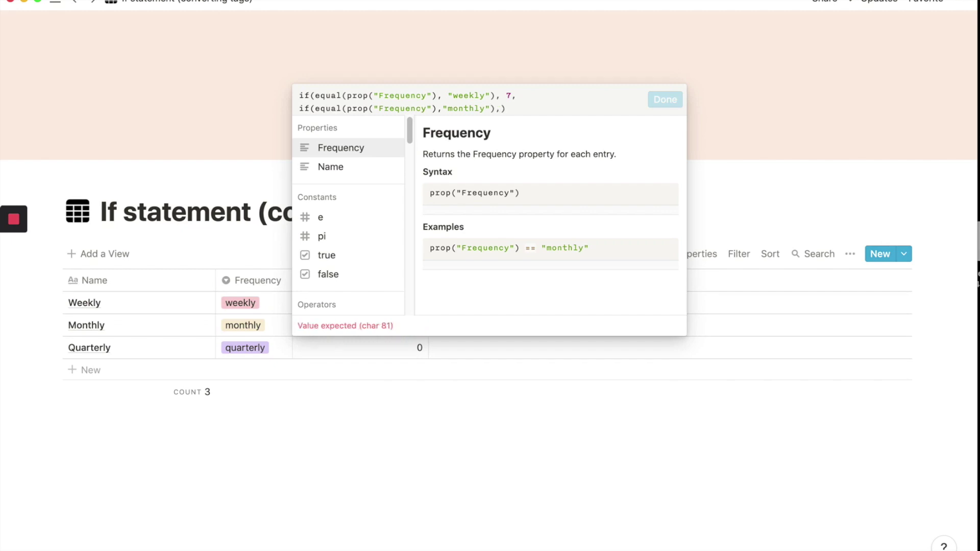
pyautogui.write('30,0)')
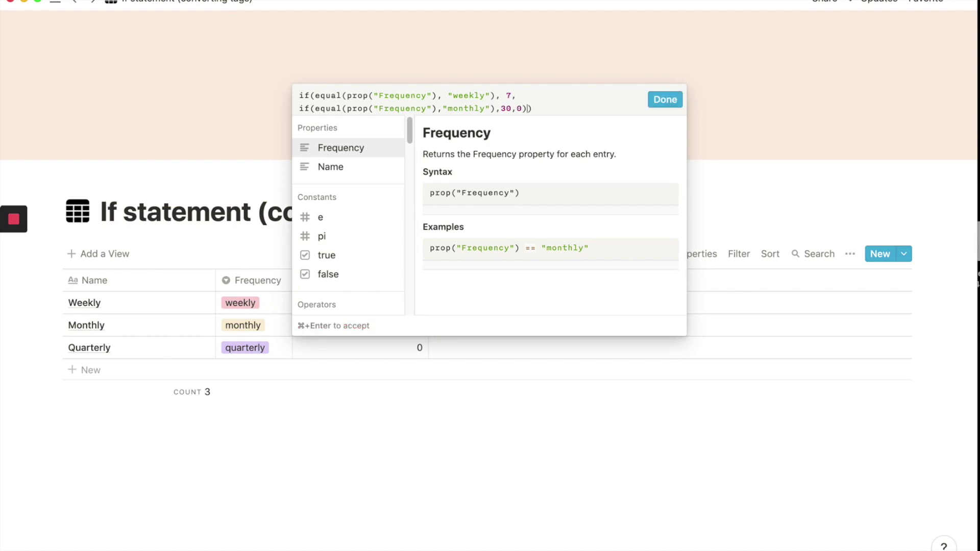
pyautogui.press('super+Return')
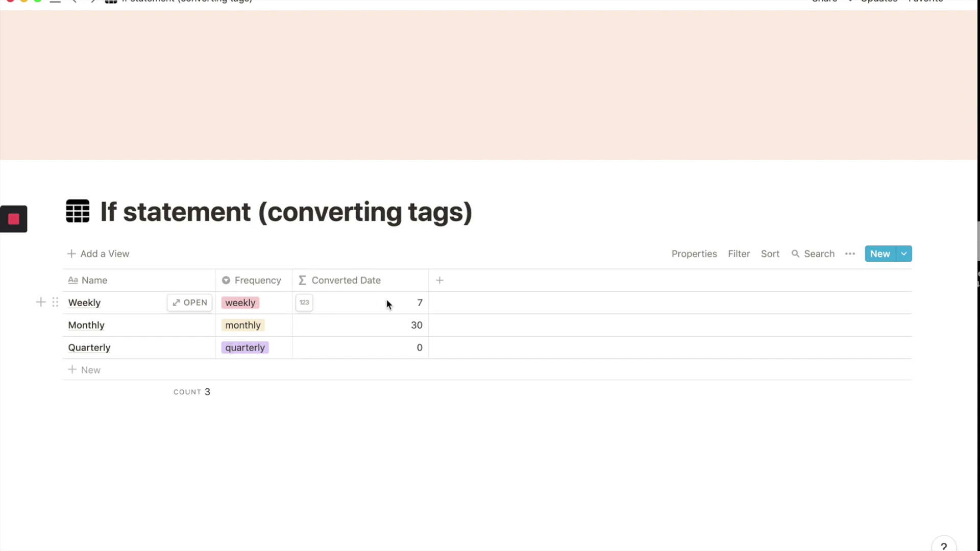
pyautogui.click(404, 346)
# Change the formula's final 0 to 90 so quarterly rows return 90
pyautogui.click(531, 131)
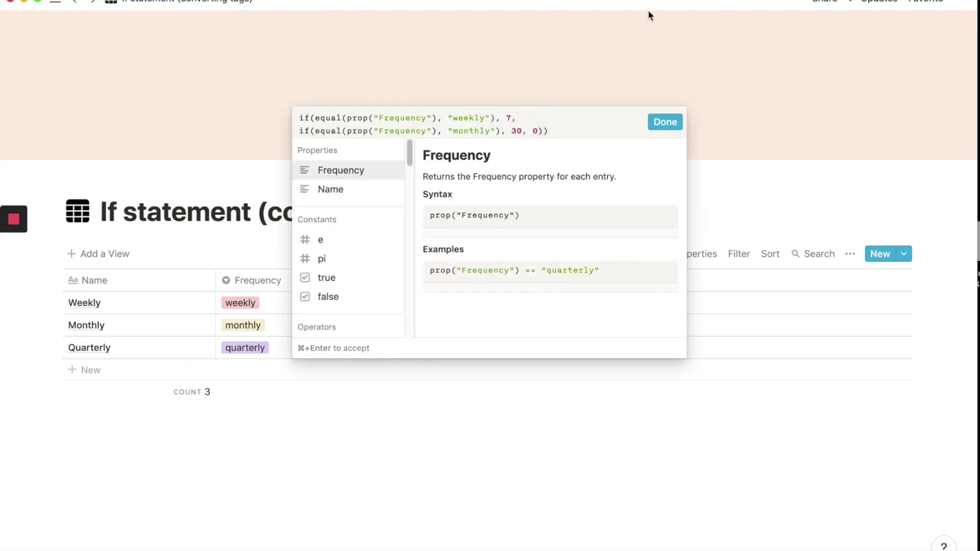
pyautogui.hotkey('shift', 'Right')
pyautogui.write('90')
pyautogui.click(664, 122)
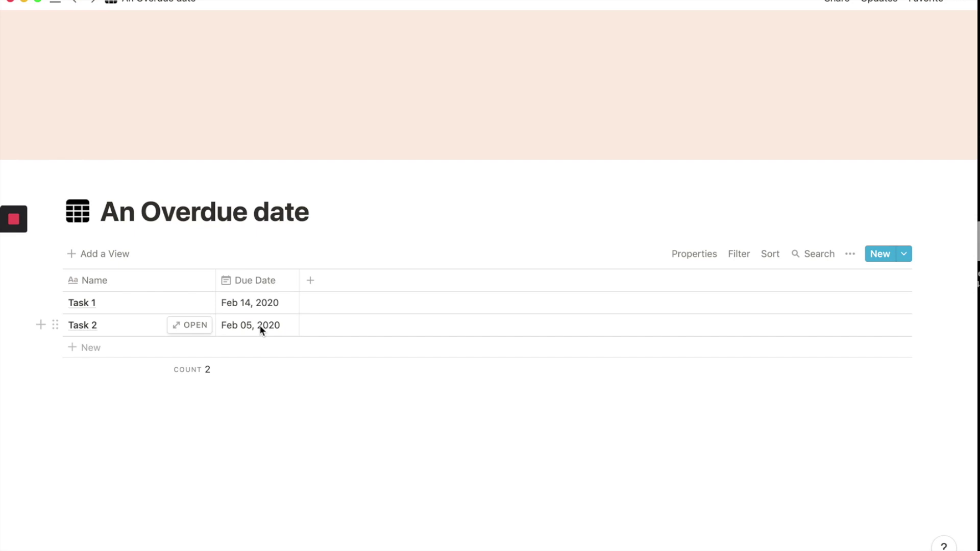
# Add an Overdue? formula column containing now()
pyautogui.click(316, 284)
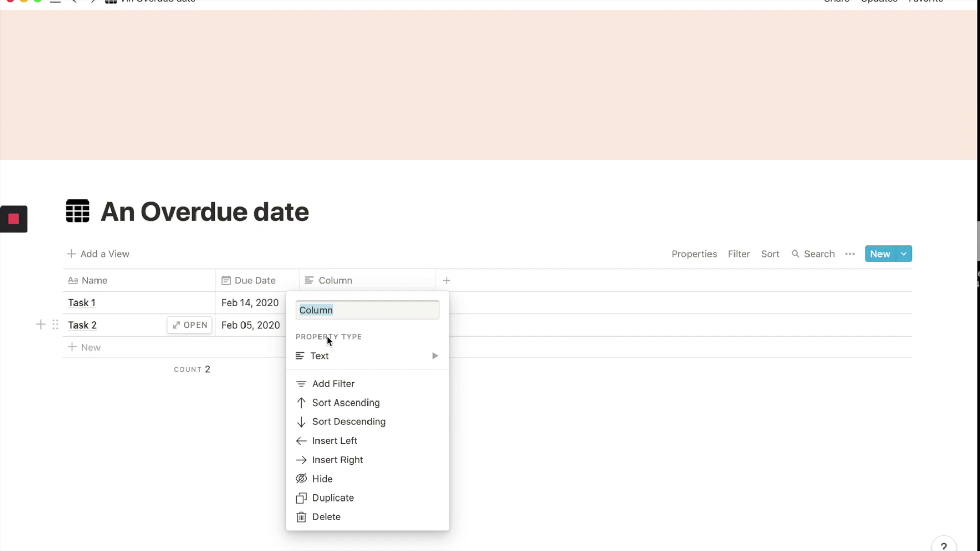
pyautogui.write('Overdue?')
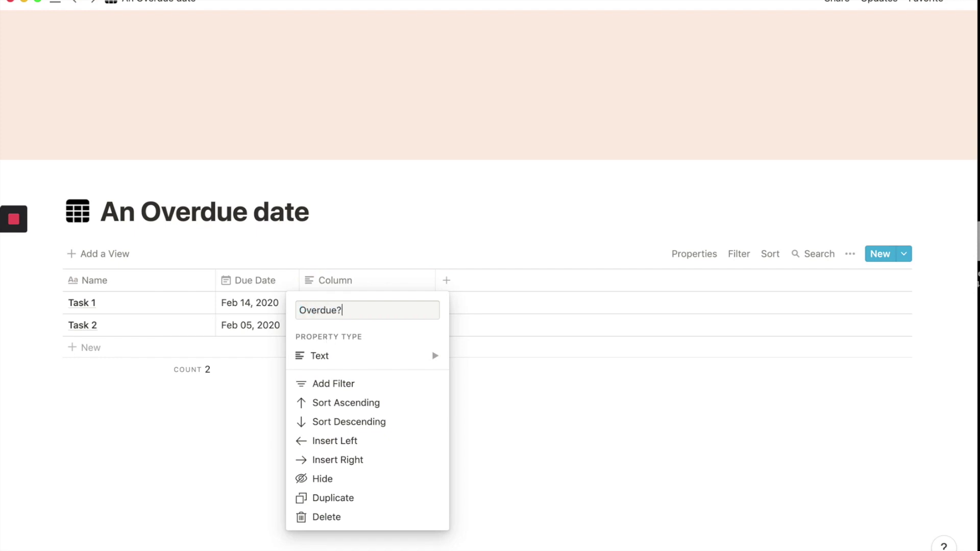
pyautogui.moveTo(339, 354)
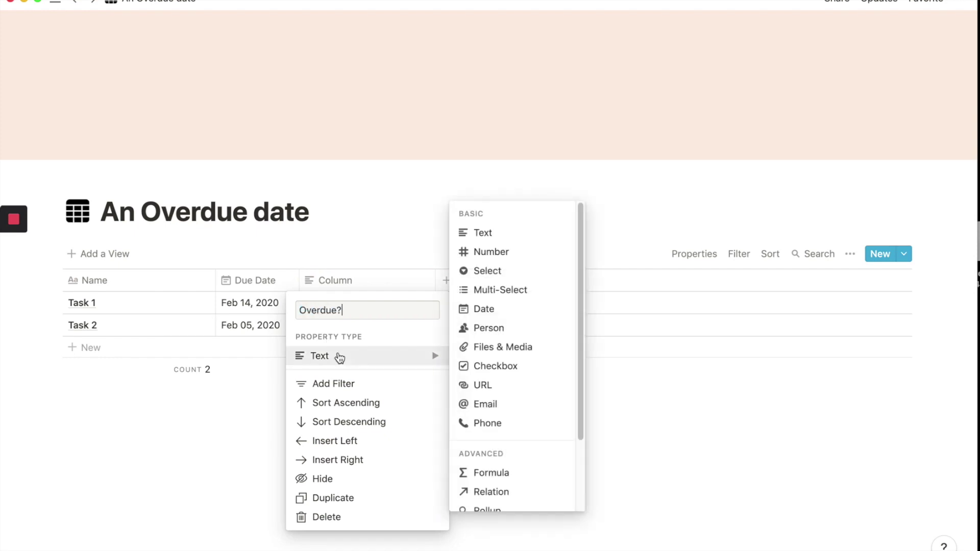
pyautogui.click(485, 473)
pyautogui.click(386, 303)
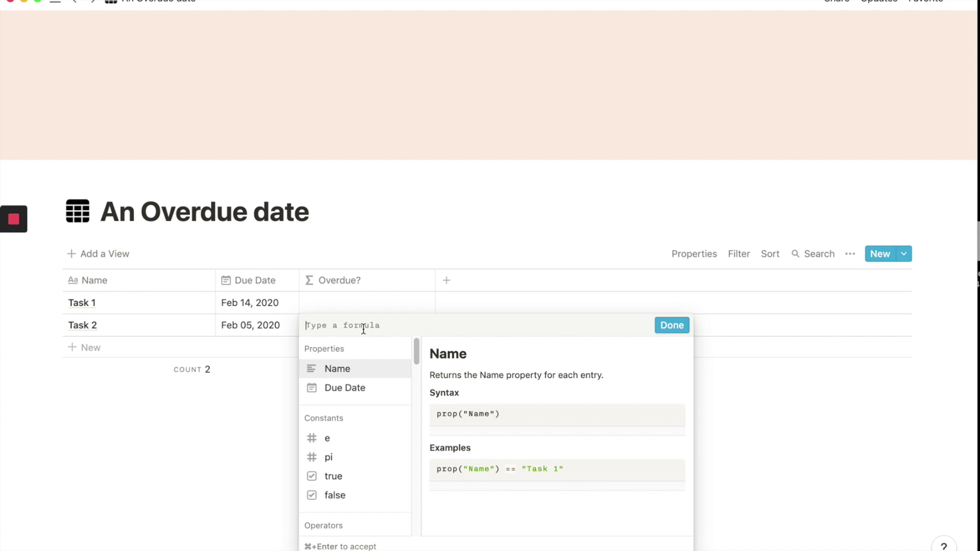
pyautogui.write('now()')
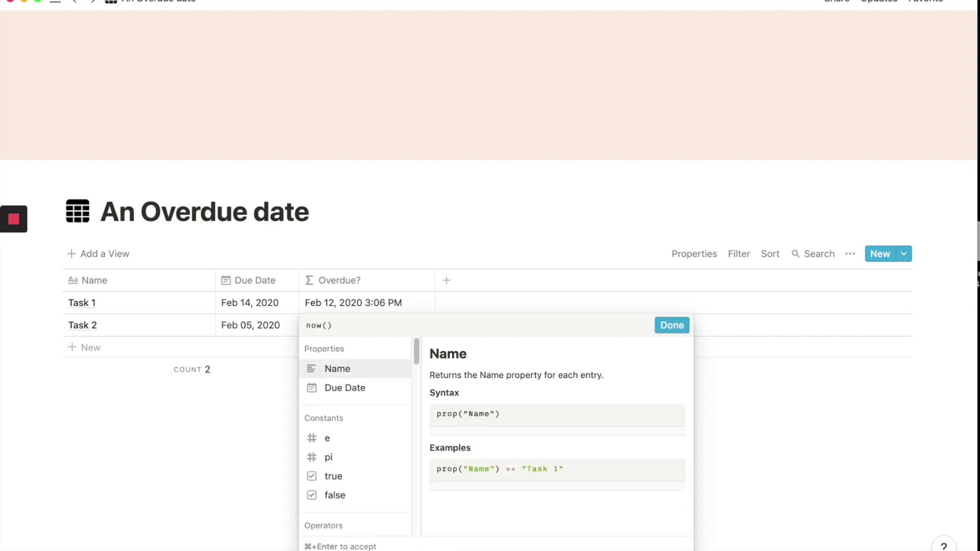
pyautogui.click(684, 325)
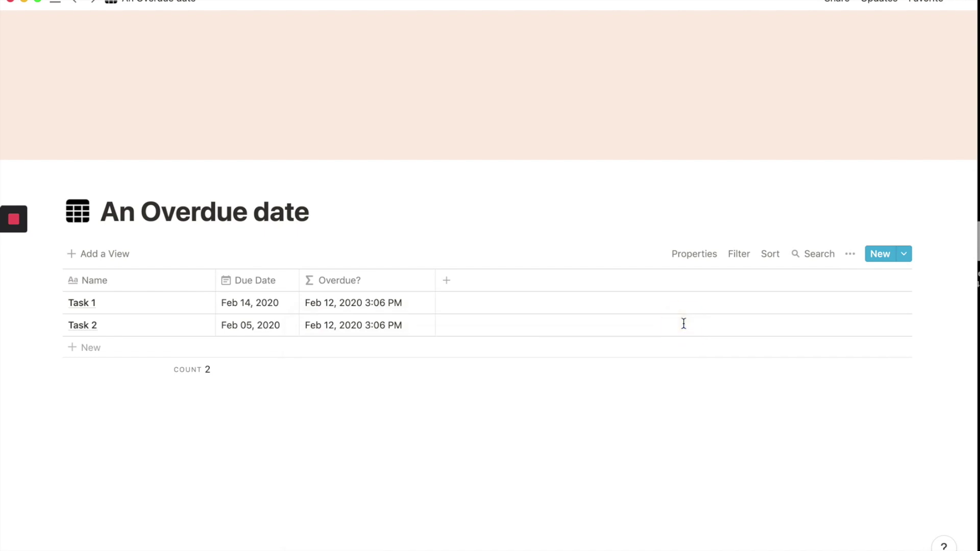
# Rewrite the Overdue? formula as prop("Due Date")<now()
pyautogui.click(403, 310)
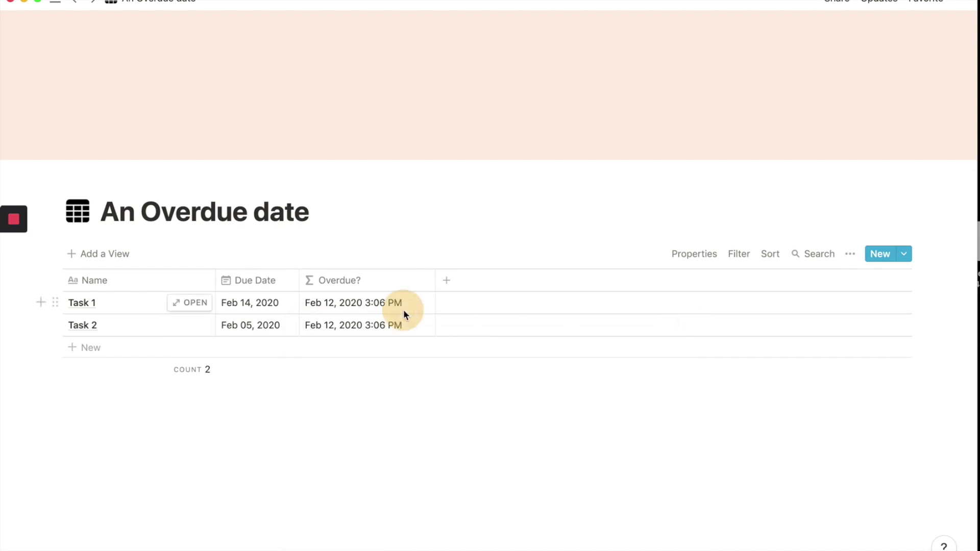
pyautogui.press('BackSpace')
pyautogui.press('BackSpace')
pyautogui.press('BackSpace')
pyautogui.press('BackSpace')
pyautogui.press('BackSpace')
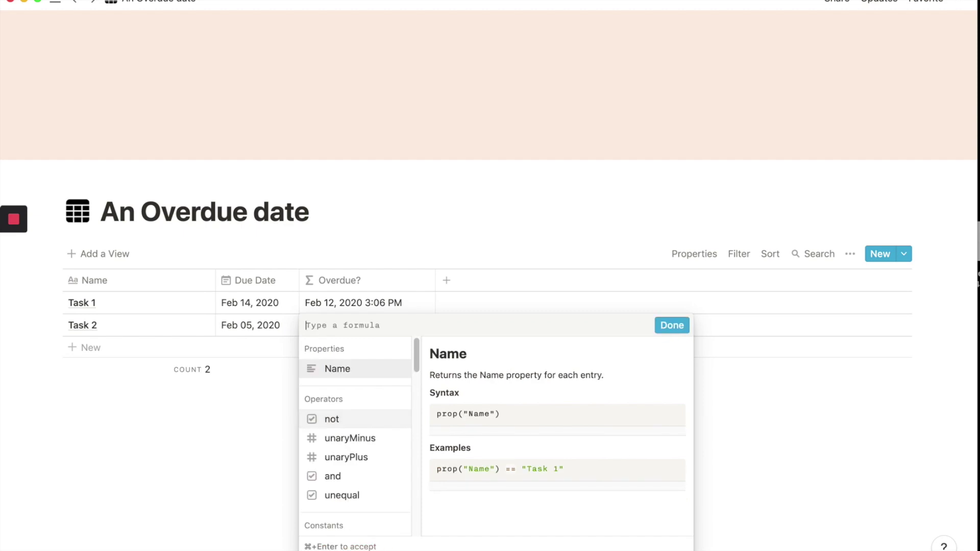
pyautogui.write('if')
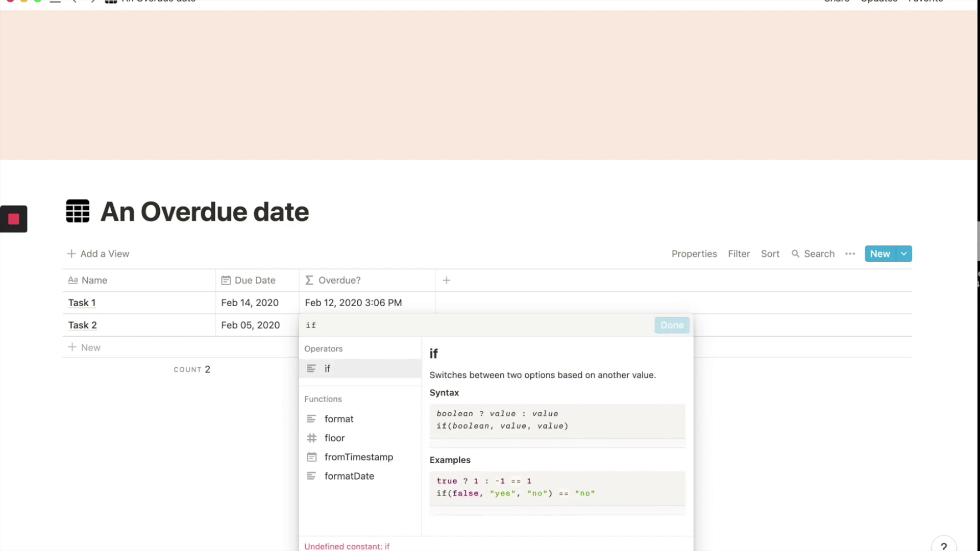
pyautogui.write('(')
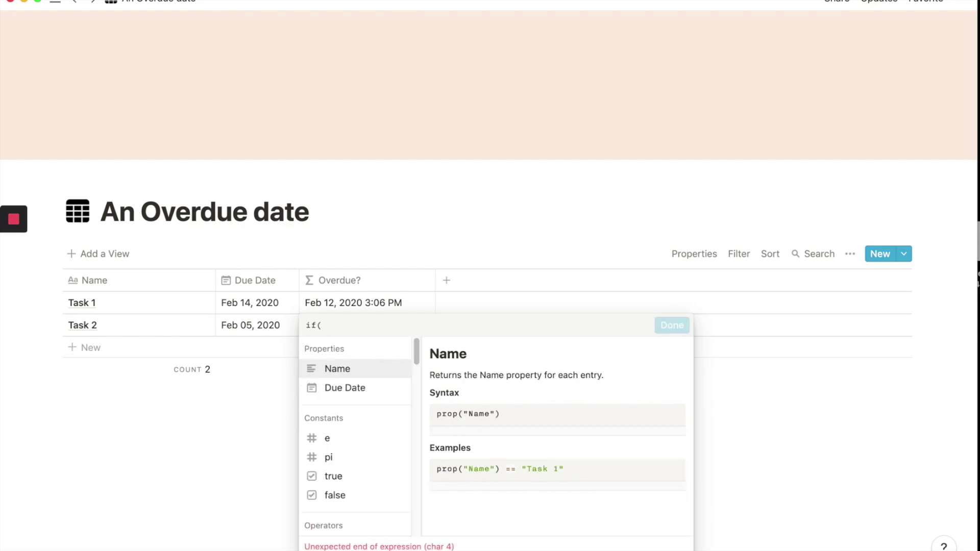
pyautogui.click(361, 396)
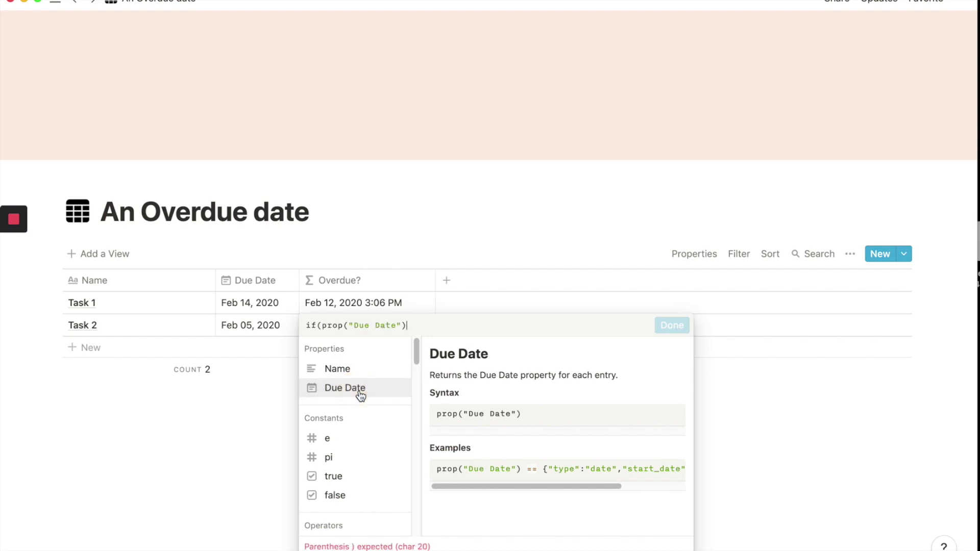
pyautogui.write('>')
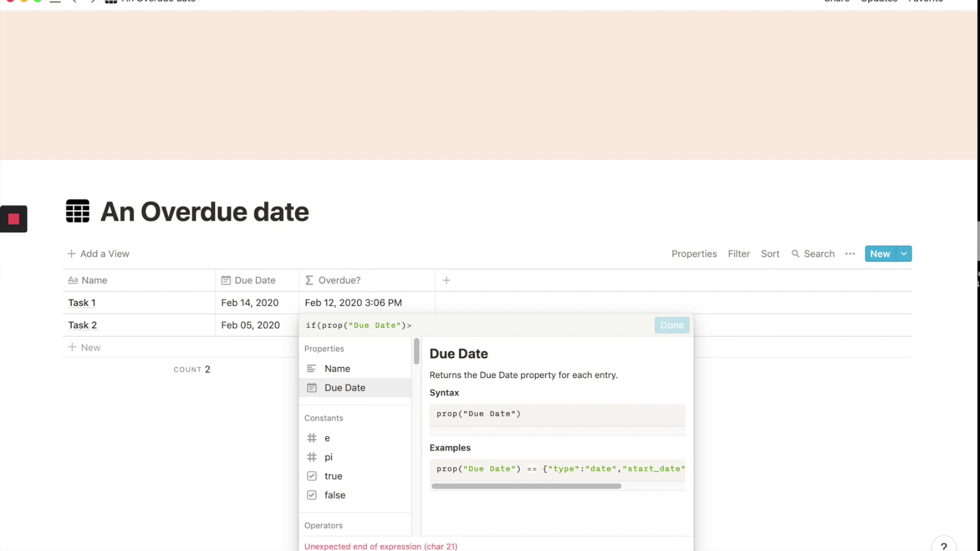
pyautogui.write('no')
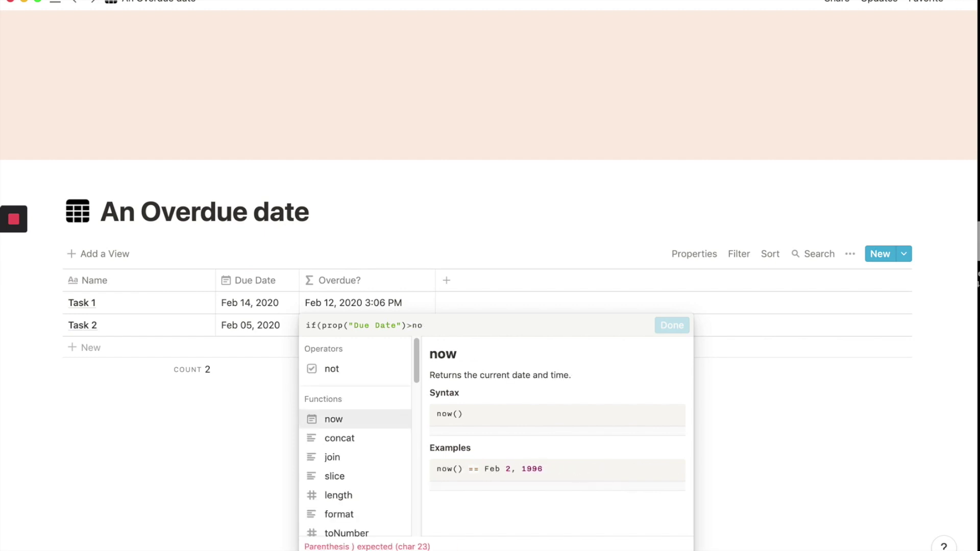
pyautogui.write('w()')
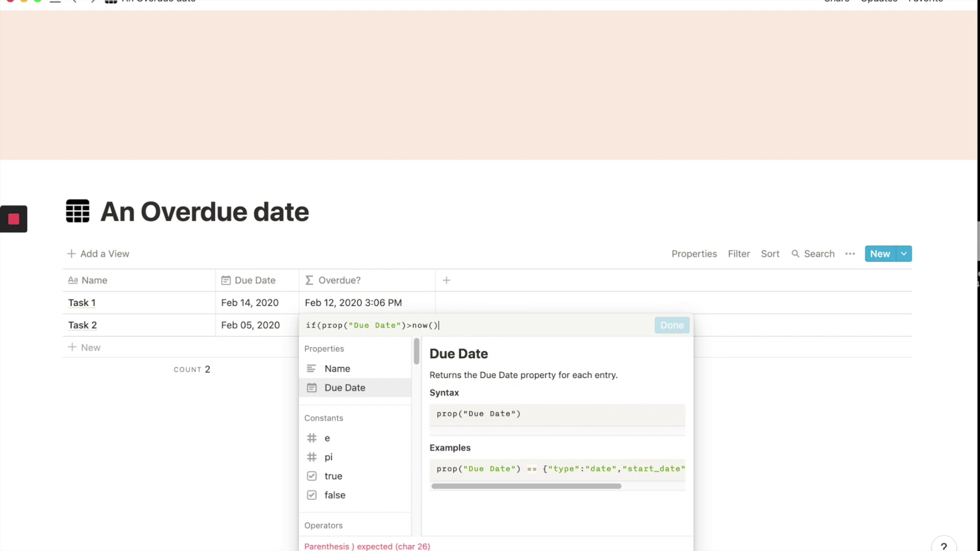
pyautogui.click(321, 325)
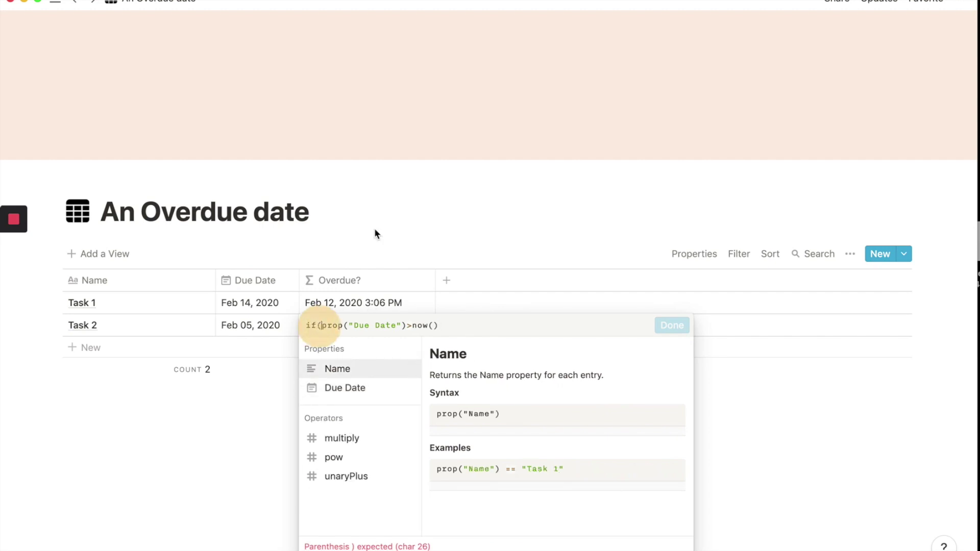
pyautogui.press('BackSpace')
pyautogui.press('BackSpace')
pyautogui.press('BackSpace')
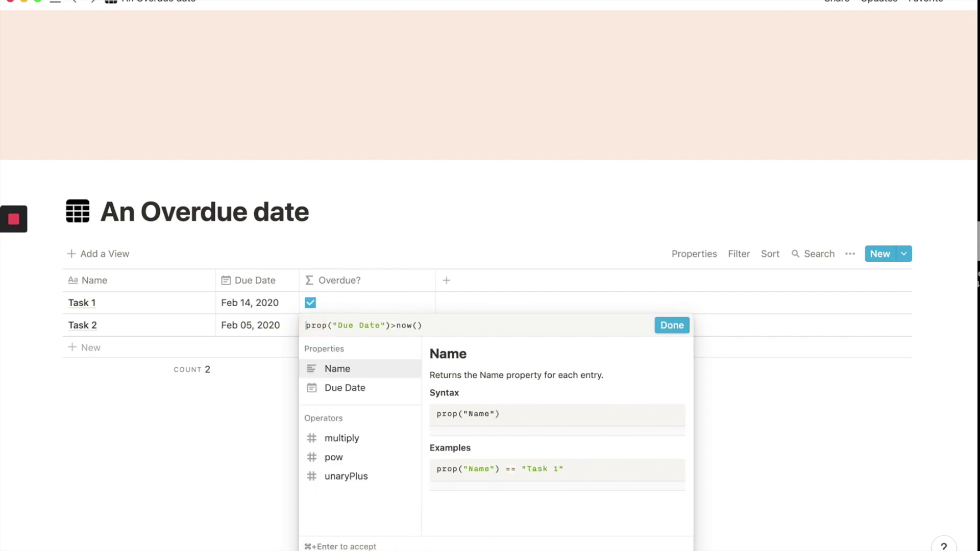
pyautogui.click(396, 325)
pyautogui.press('BackSpace')
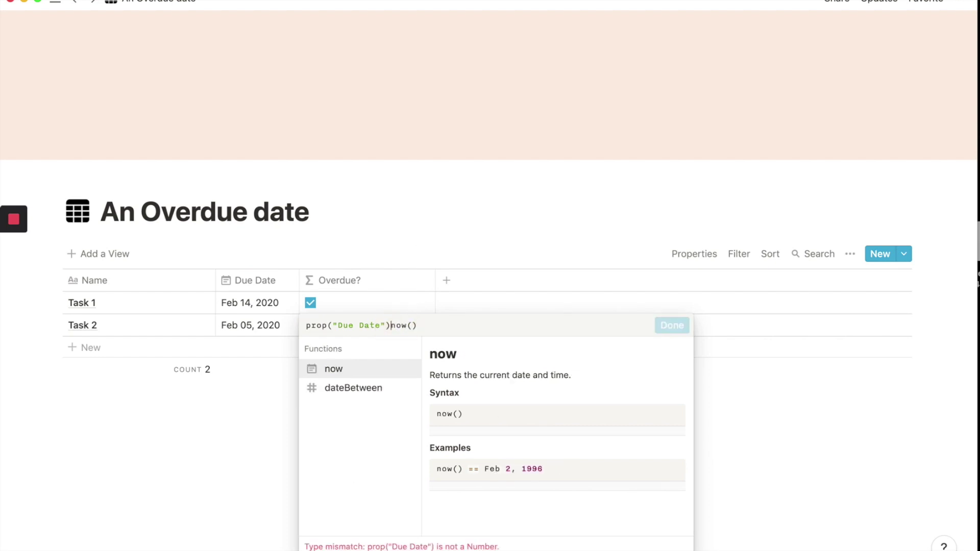
pyautogui.write('<')
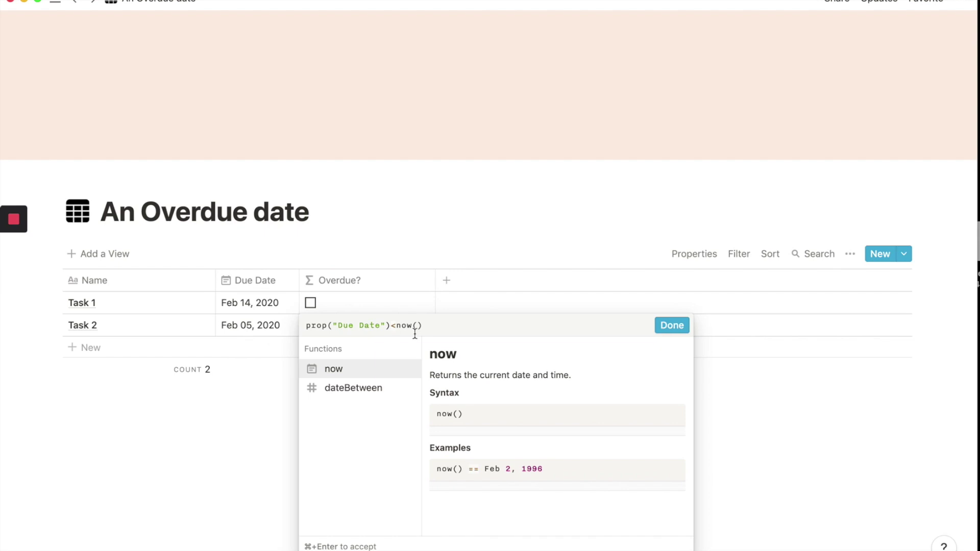
pyautogui.click(673, 327)
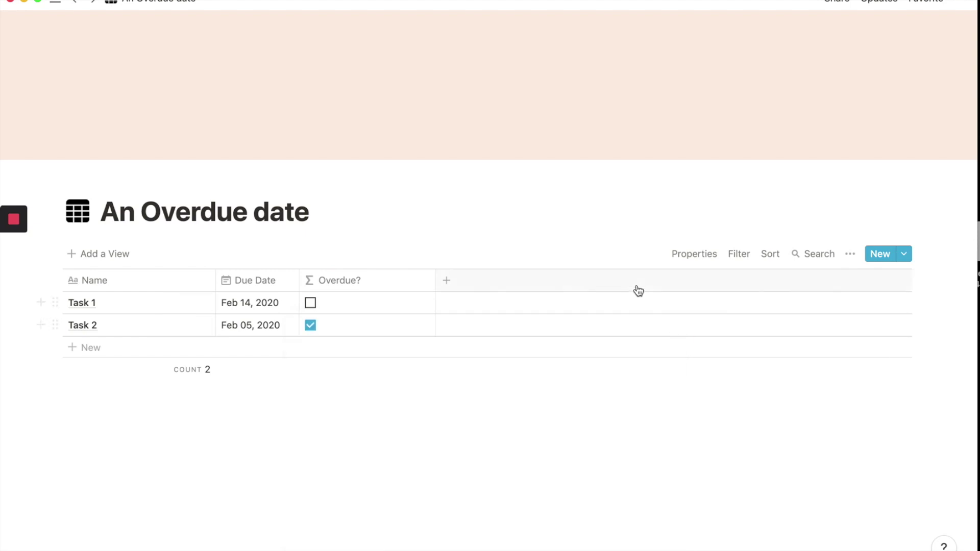
# Narrow the Overdue? column and review its formula without changing it
pyautogui.moveTo(434, 284); pyautogui.dragTo(383, 281)
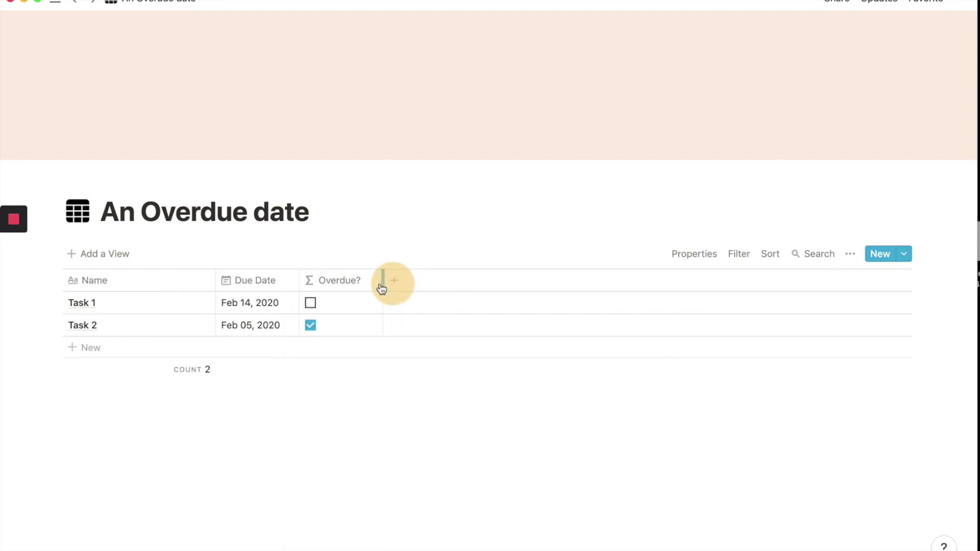
pyautogui.click(341, 331)
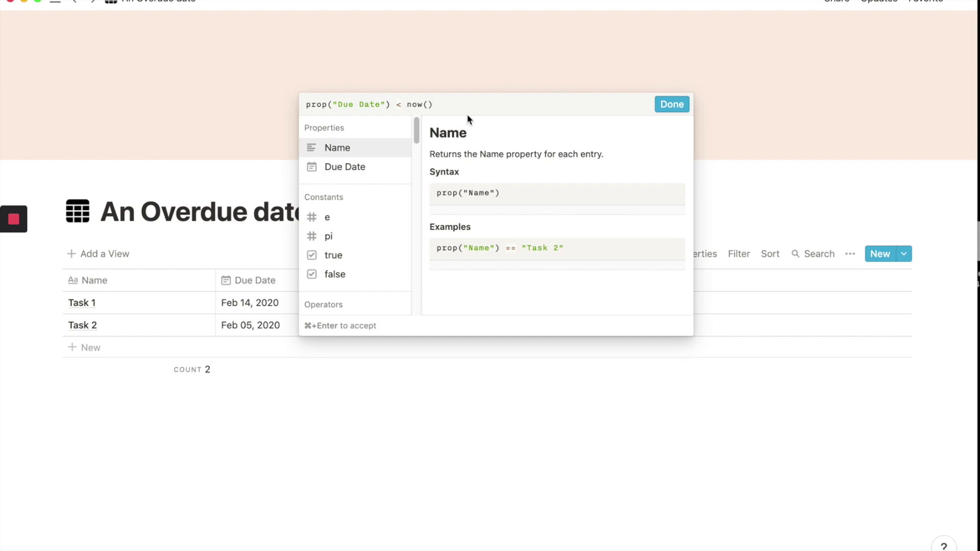
pyautogui.click(672, 104)
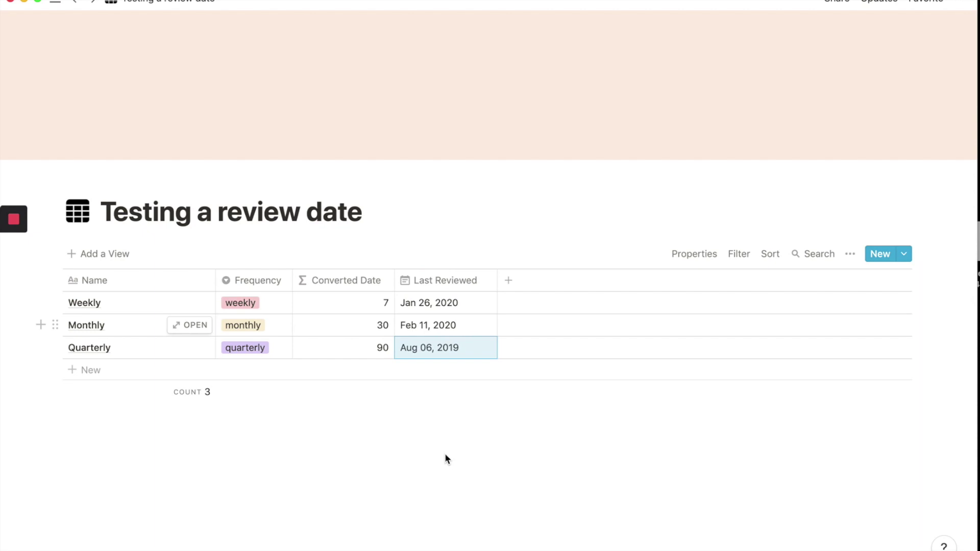
# Inspect Weekly's Last Reviewed date and the Converted Date formula, then add a new property column
pyautogui.click(460, 301)
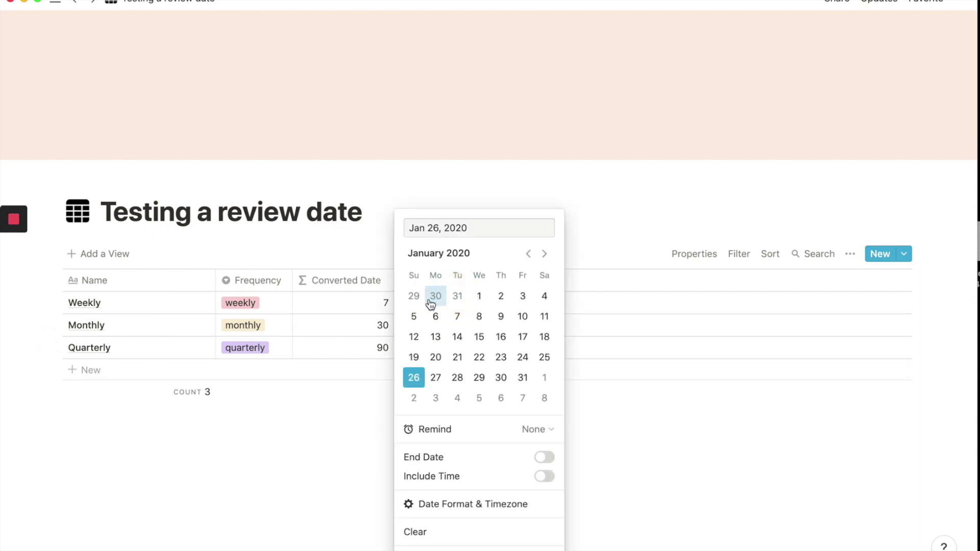
pyautogui.click(380, 261)
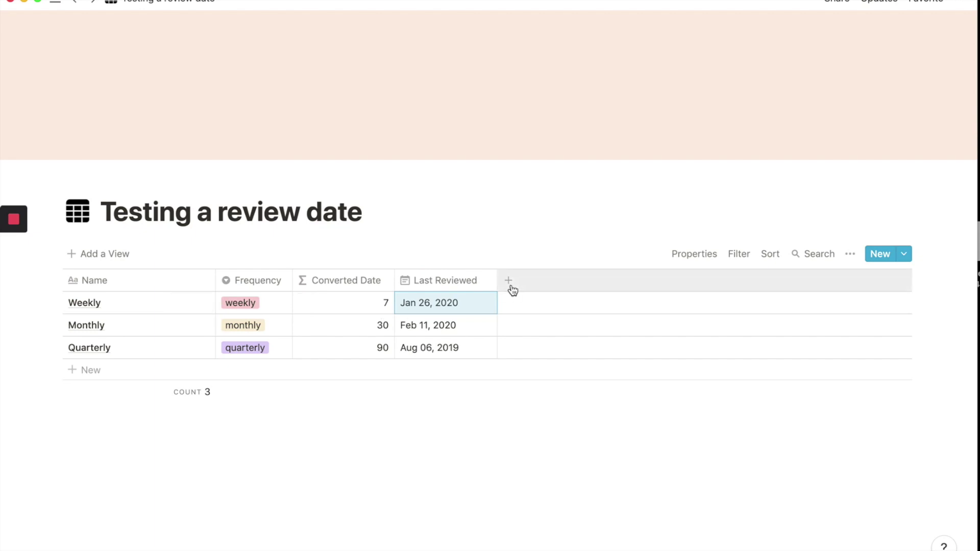
pyautogui.click(341, 310)
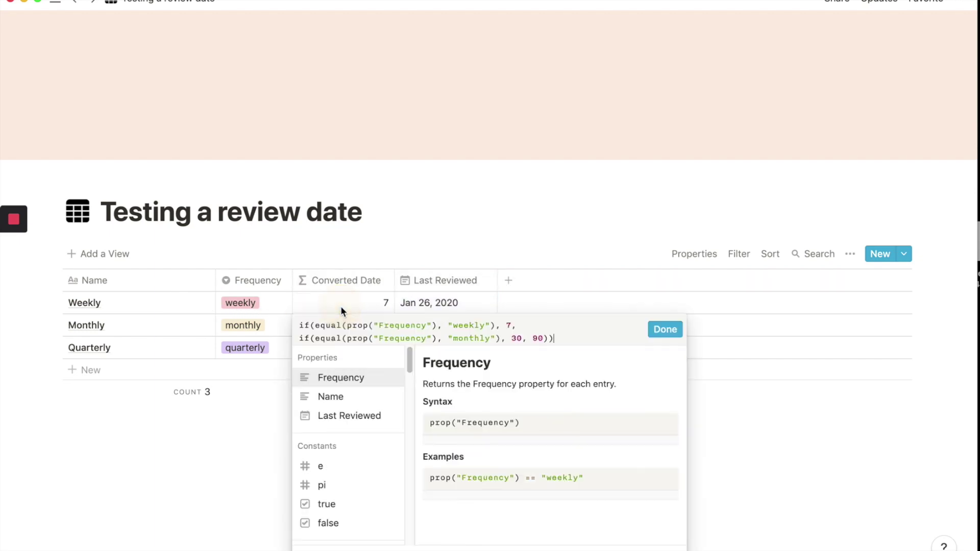
pyautogui.click(474, 228)
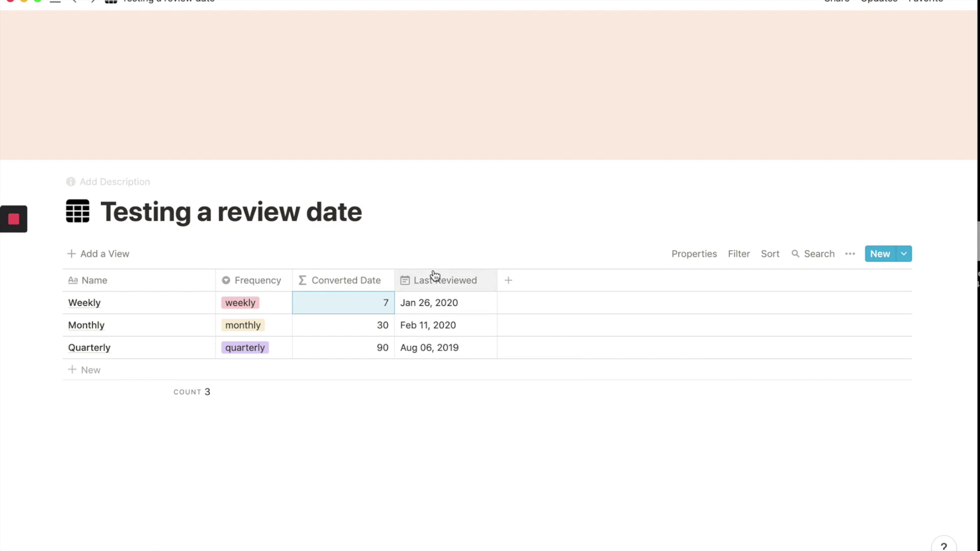
pyautogui.click(510, 284)
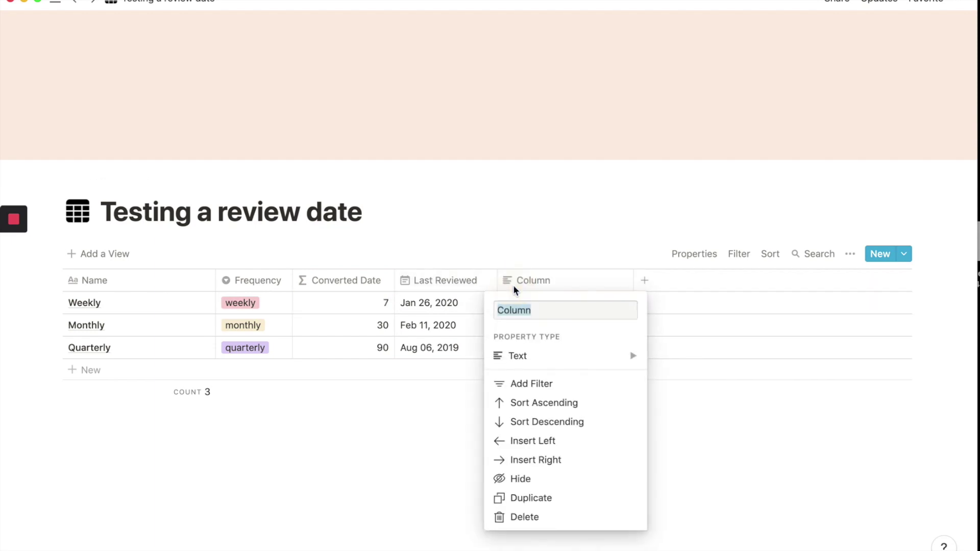
# Rename the new column to 'Overdue?' and change its type to Formula
pyautogui.write('Overdue?')
pyautogui.click(512, 355)
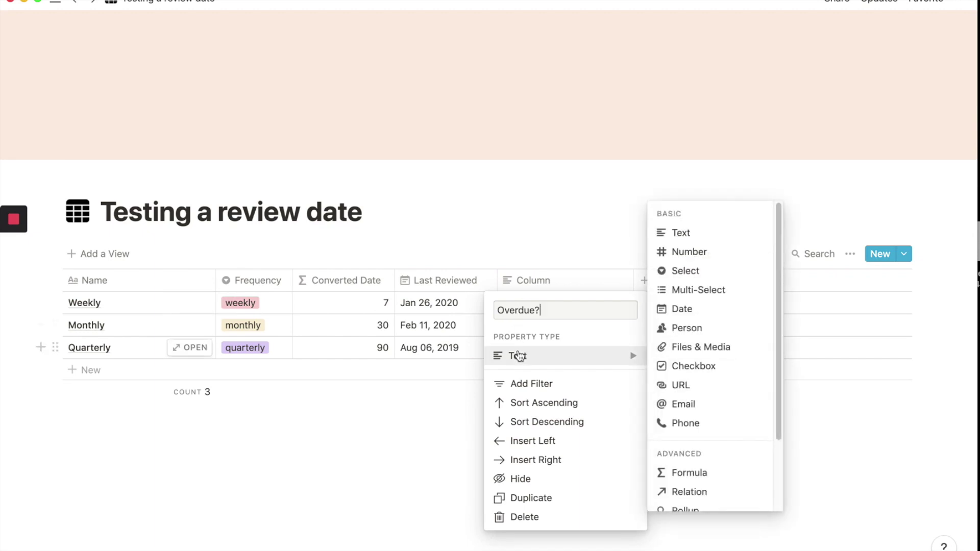
pyautogui.click(685, 471)
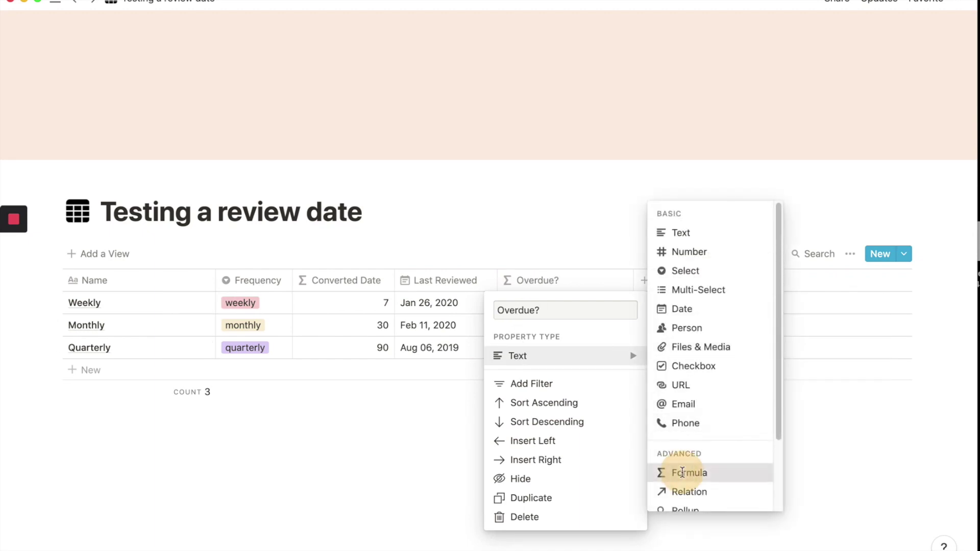
pyautogui.click(561, 234)
pyautogui.click(533, 305)
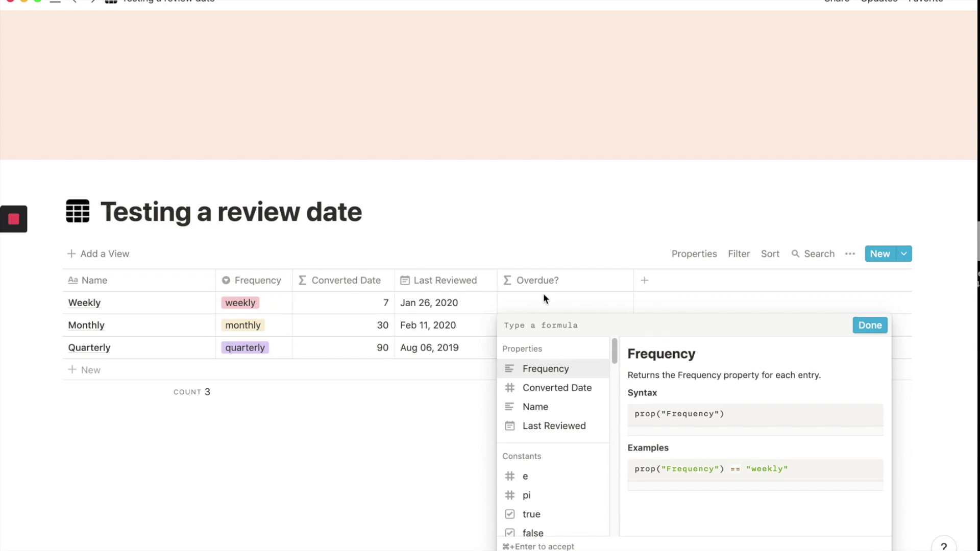
# Set the Overdue? formula to dateAdd(prop("Last Reviewed"), prop("Converted Date"), "days")
pyautogui.write('dateAdd')
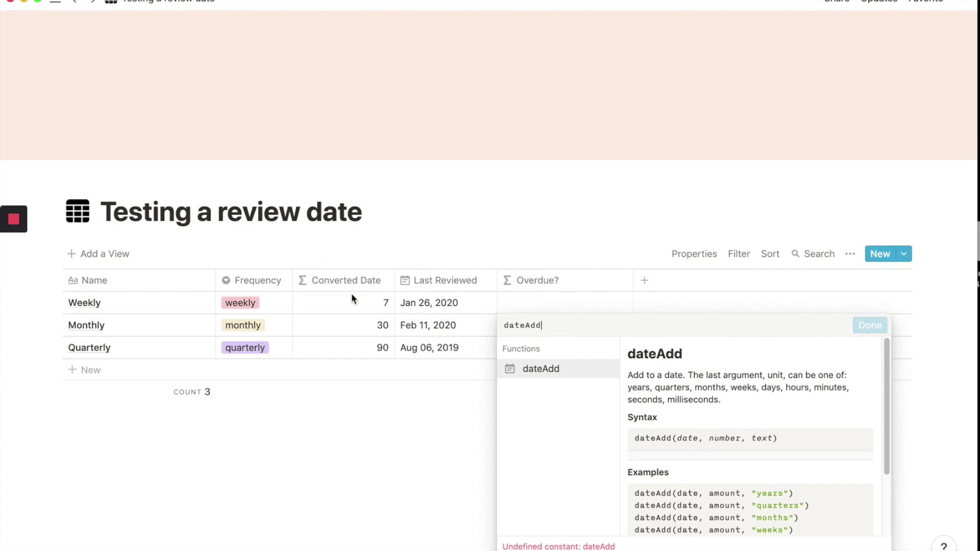
pyautogui.scroll(-3, 775, 458)
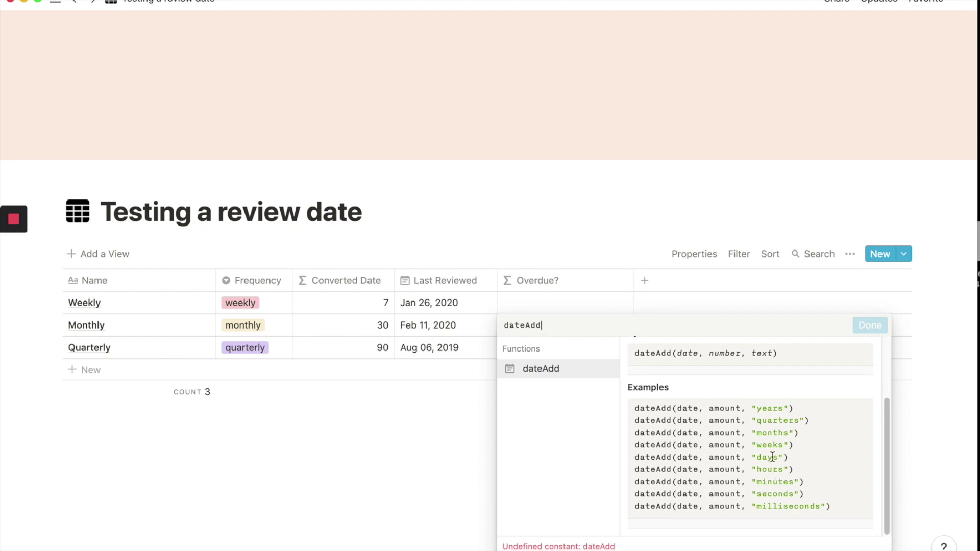
pyautogui.scroll(3, 772, 456)
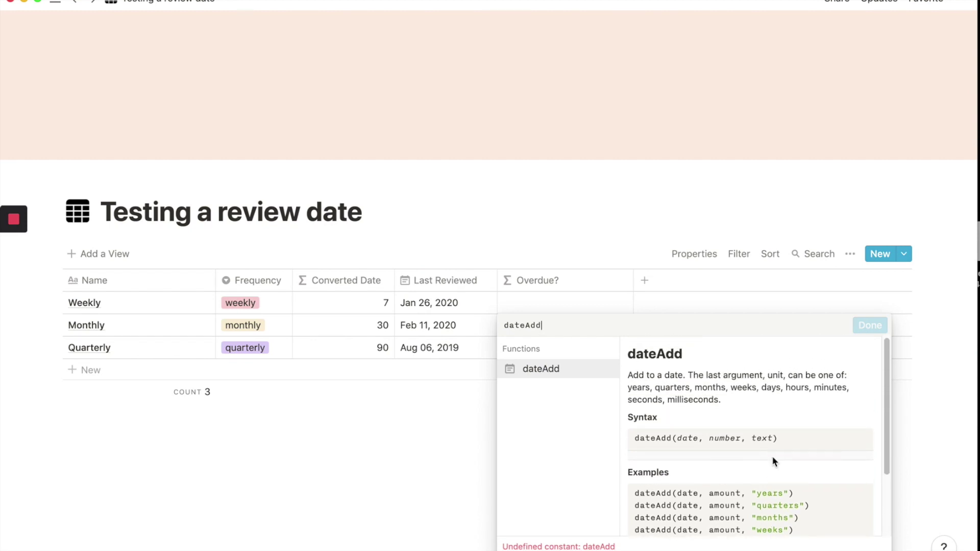
pyautogui.write('(')
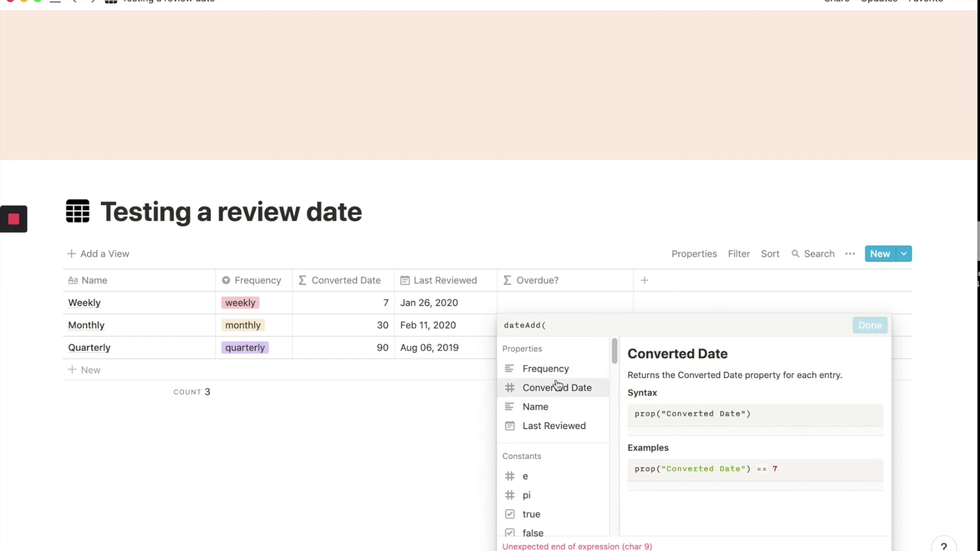
pyautogui.click(542, 432)
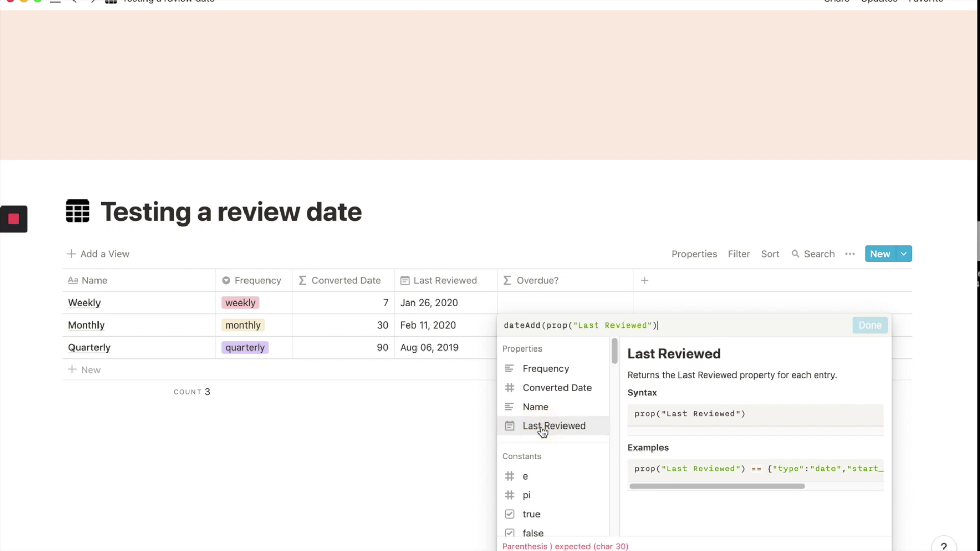
pyautogui.write(',')
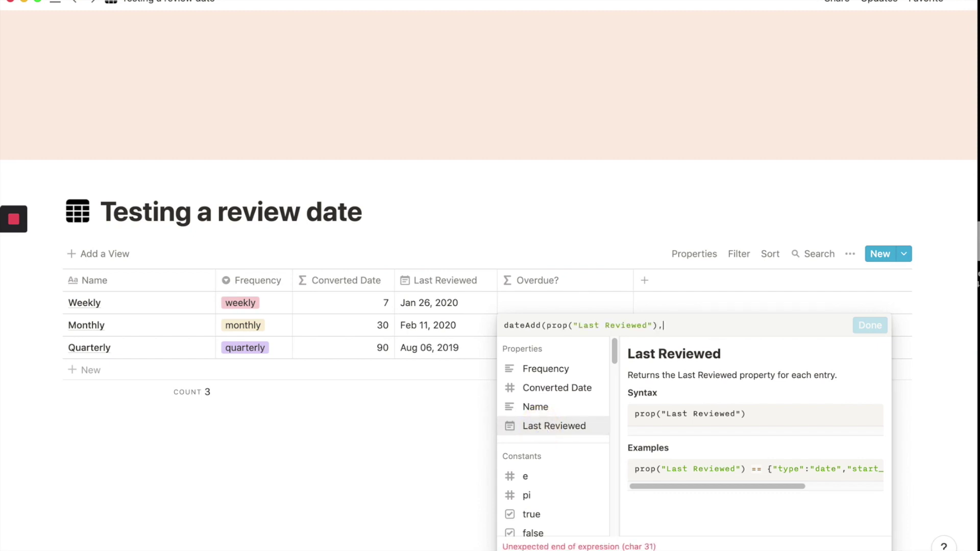
pyautogui.click(554, 396)
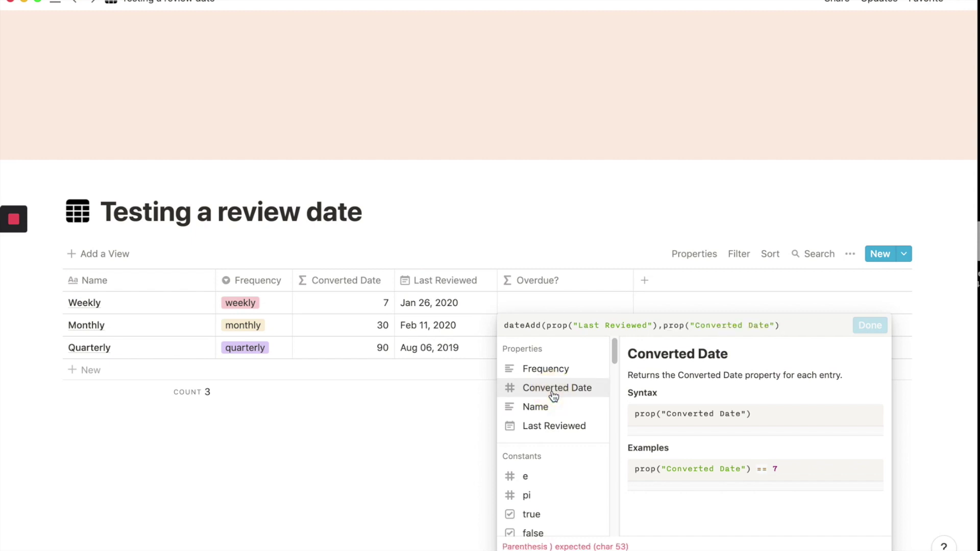
pyautogui.write(',"days")')
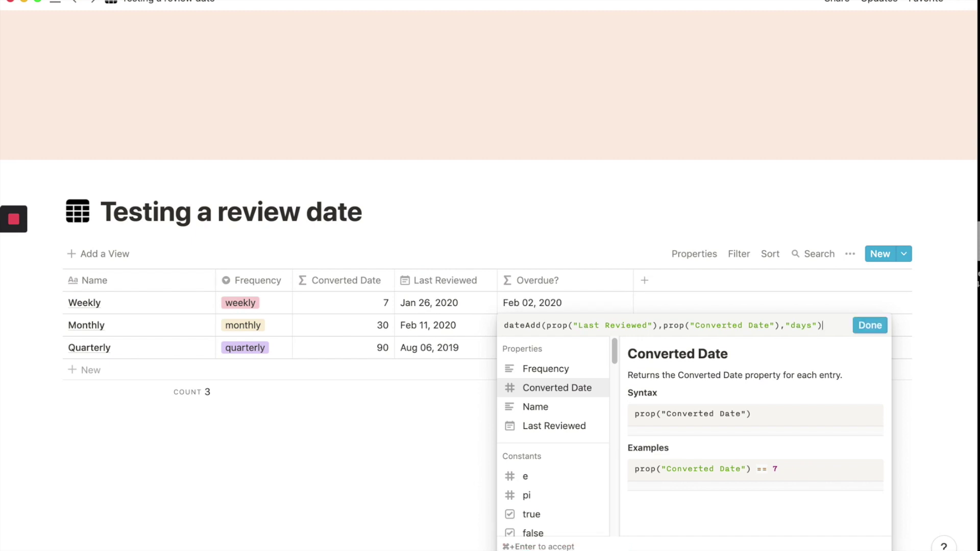
pyautogui.press('super+Return')
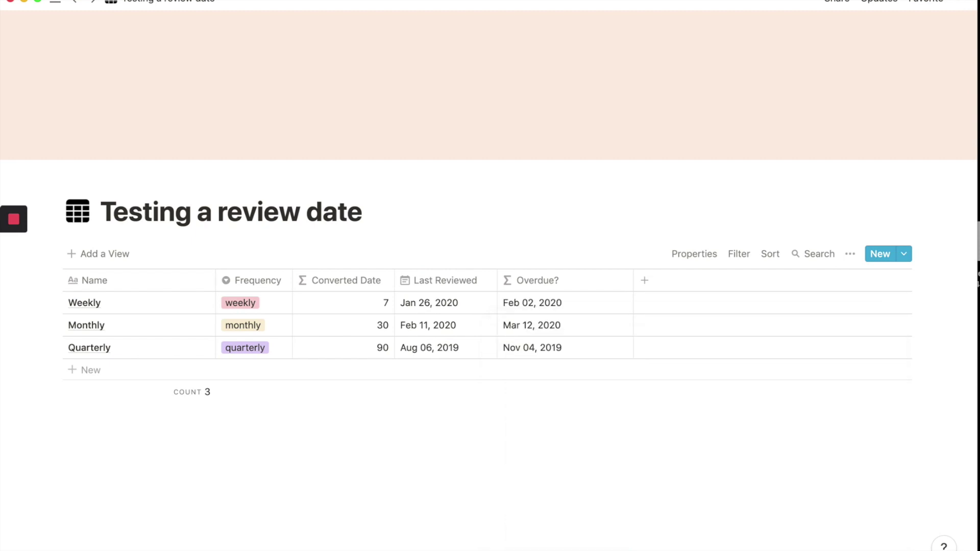
# Wrap the Overdue? formula in if(dateAdd(...) < now(), true, false) so it returns a checkbox
pyautogui.click(560, 304)
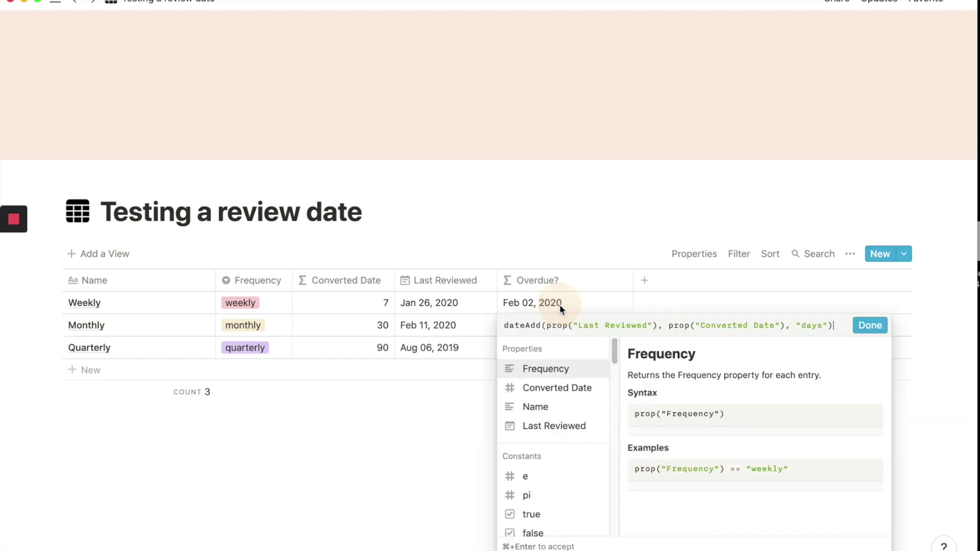
pyautogui.click(503, 327)
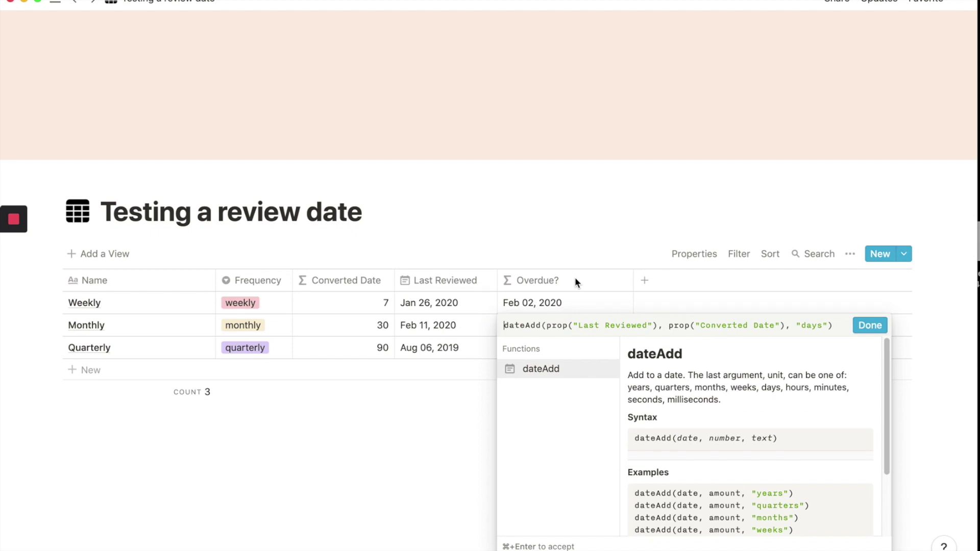
pyautogui.write('if(')
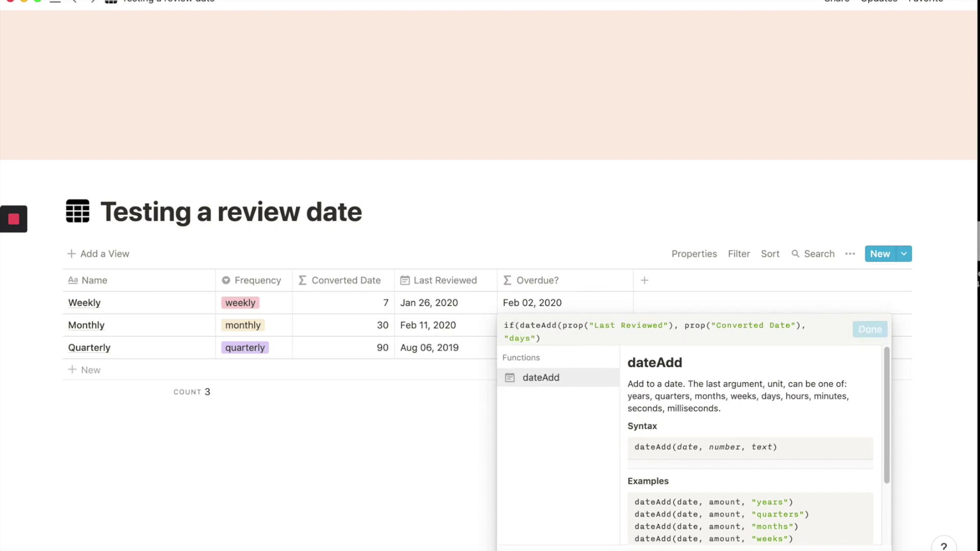
pyautogui.click(572, 339)
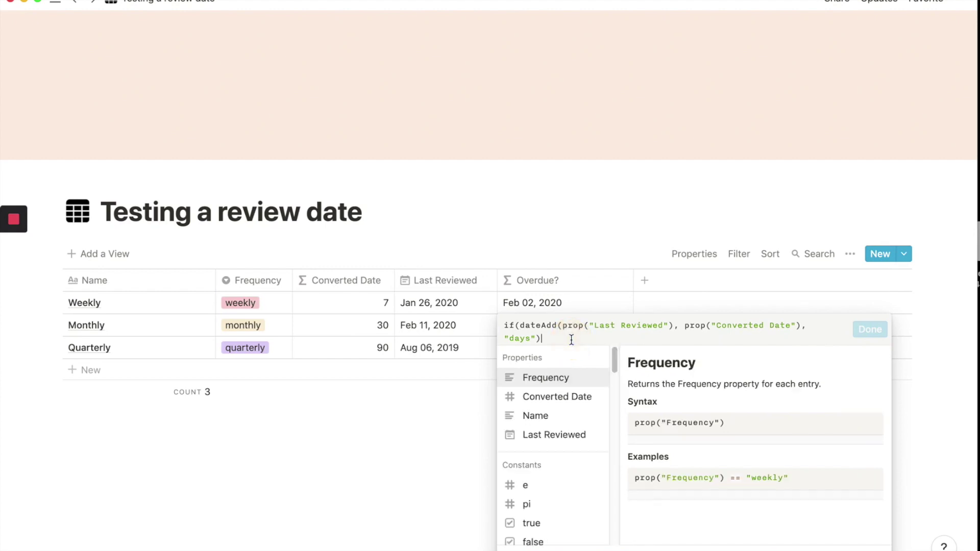
pyautogui.write('<now')
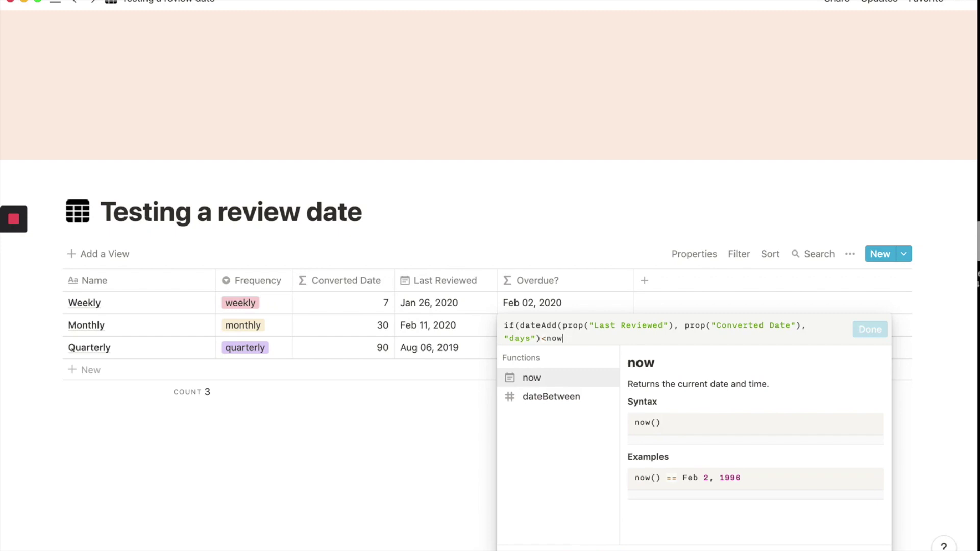
pyautogui.write('(),t')
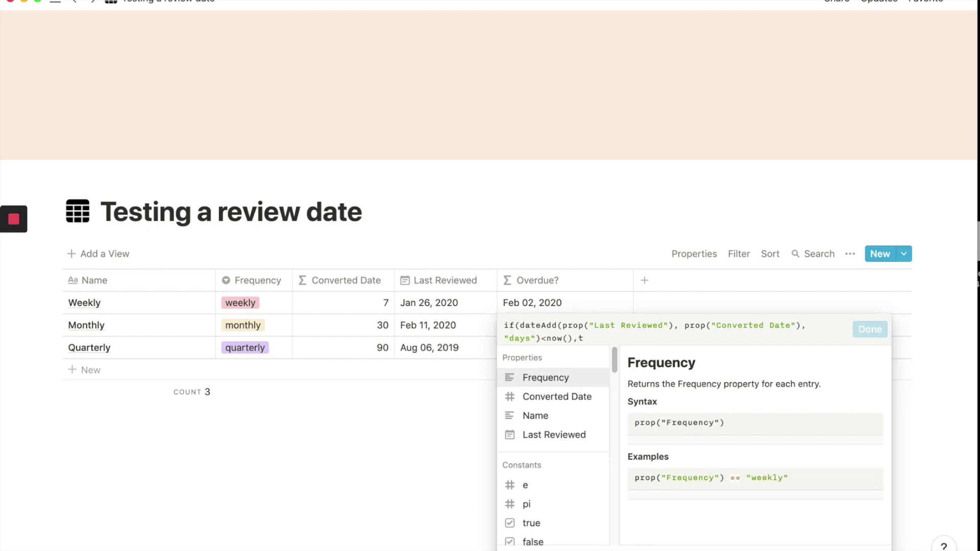
pyautogui.write('ur')
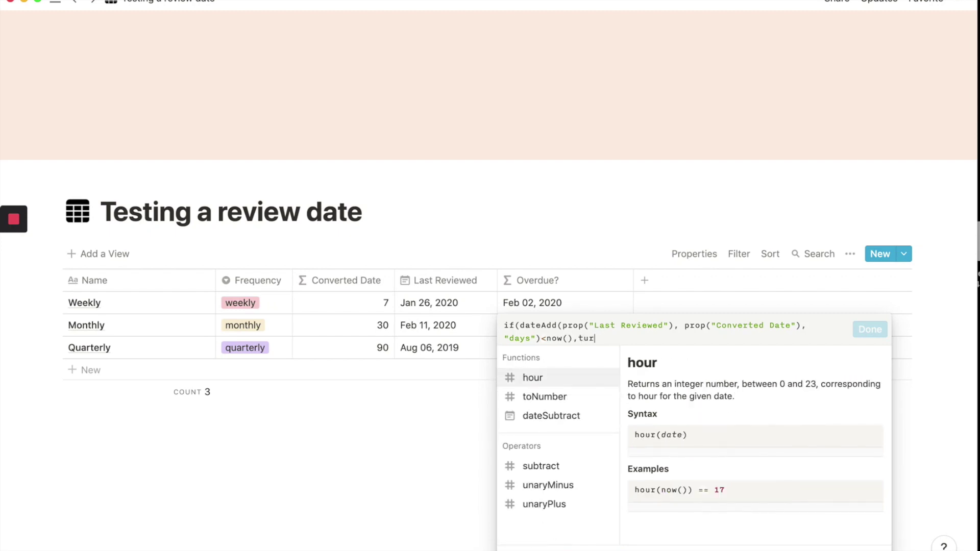
pyautogui.press('BackSpace')
pyautogui.press('BackSpace')
pyautogui.write('rue,')
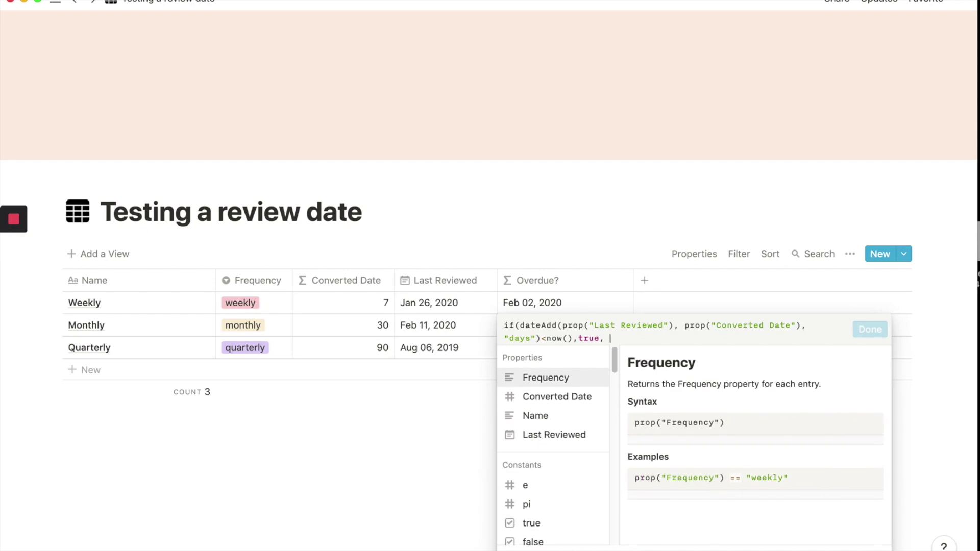
pyautogui.press('BackSpace')
pyautogui.press('BackSpace')
pyautogui.press('BackSpace')
pyautogui.press('BackSpace')
pyautogui.press('BackSpace')
pyautogui.press('BackSpace')
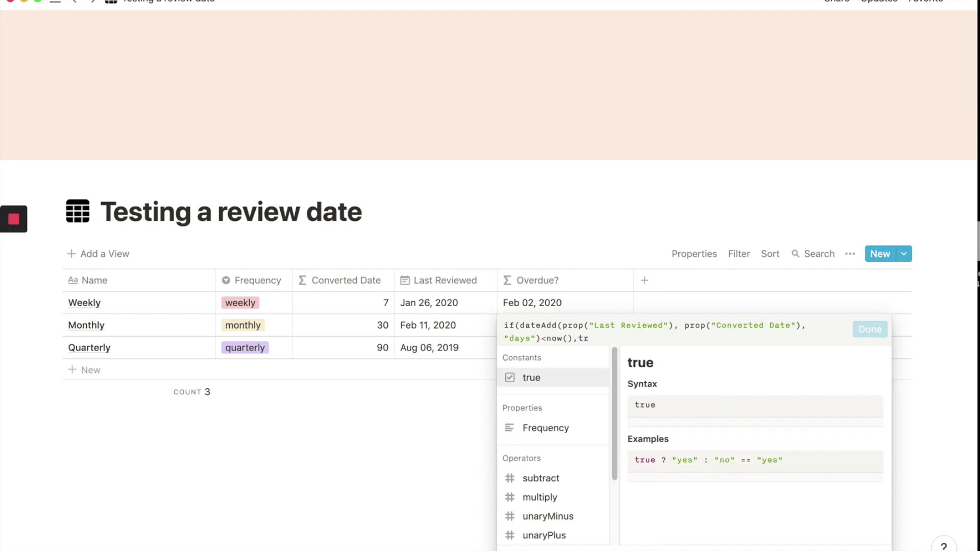
pyautogui.write('false,')
pyautogui.write(' true')
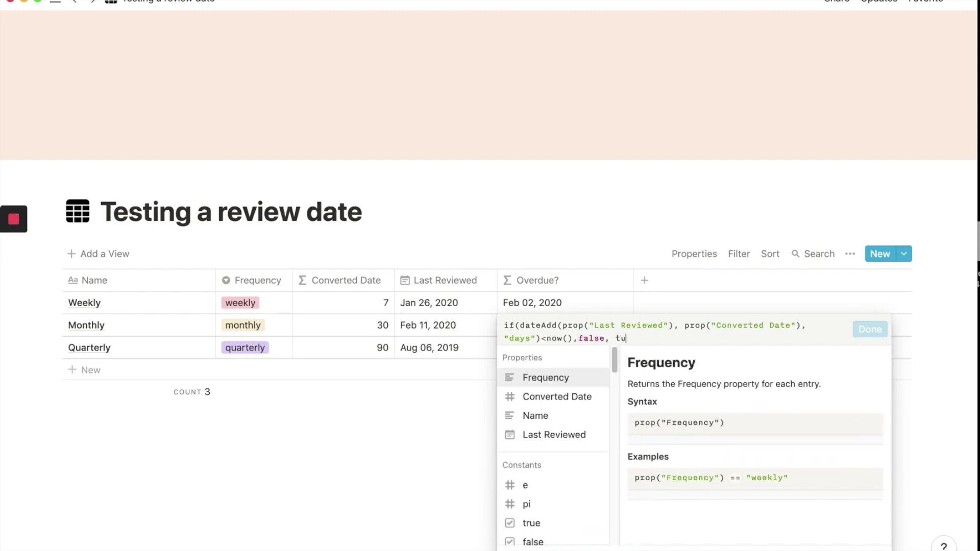
pyautogui.write(')')
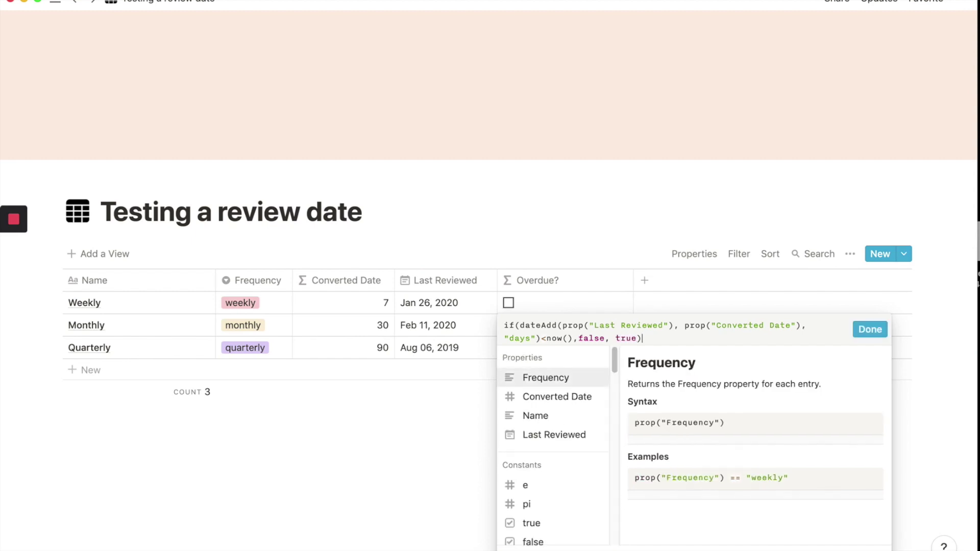
pyautogui.press('BackSpace')
pyautogui.press('BackSpace')
pyautogui.press('BackSpace')
pyautogui.press('BackSpace')
pyautogui.press('BackSpace')
pyautogui.press('BackSpace')
pyautogui.press('BackSpace')
pyautogui.press('BackSpace')
pyautogui.press('BackSpace')
pyautogui.press('BackSpace')
pyautogui.press('BackSpace')
pyautogui.press('BackSpace')
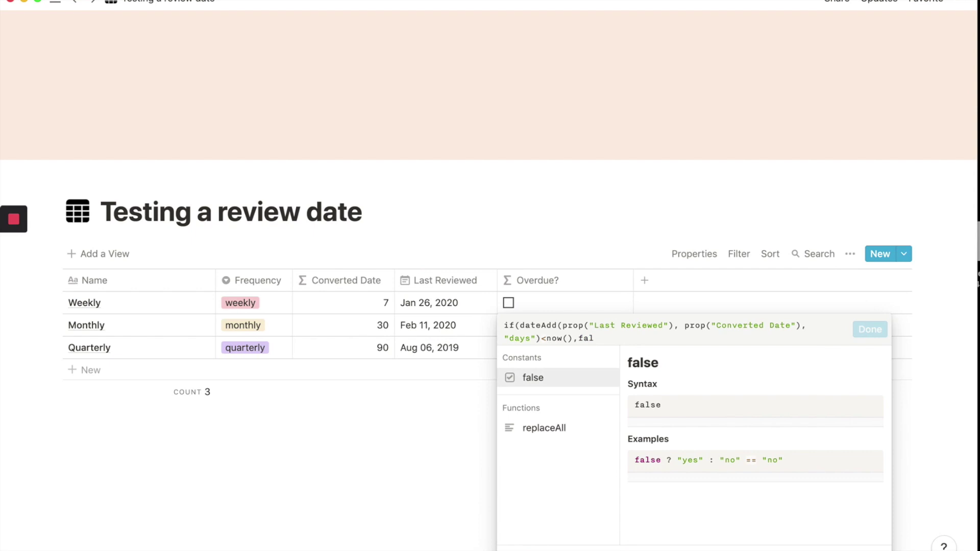
pyautogui.write('true, ')
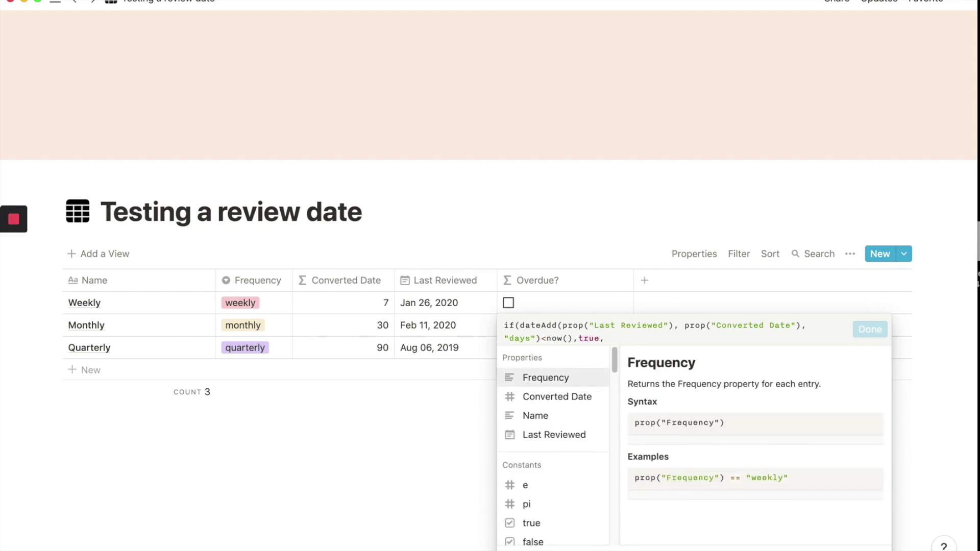
pyautogui.write('false)')
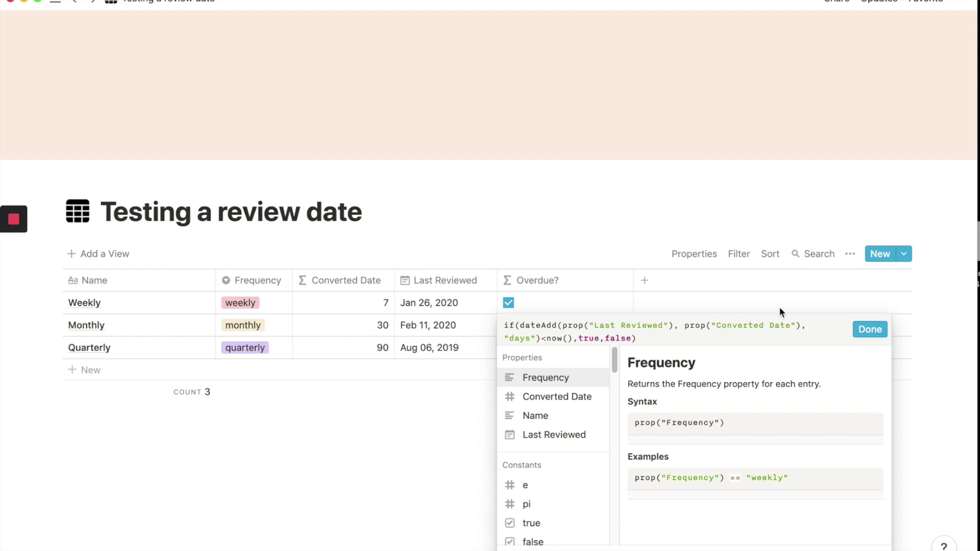
pyautogui.click(871, 330)
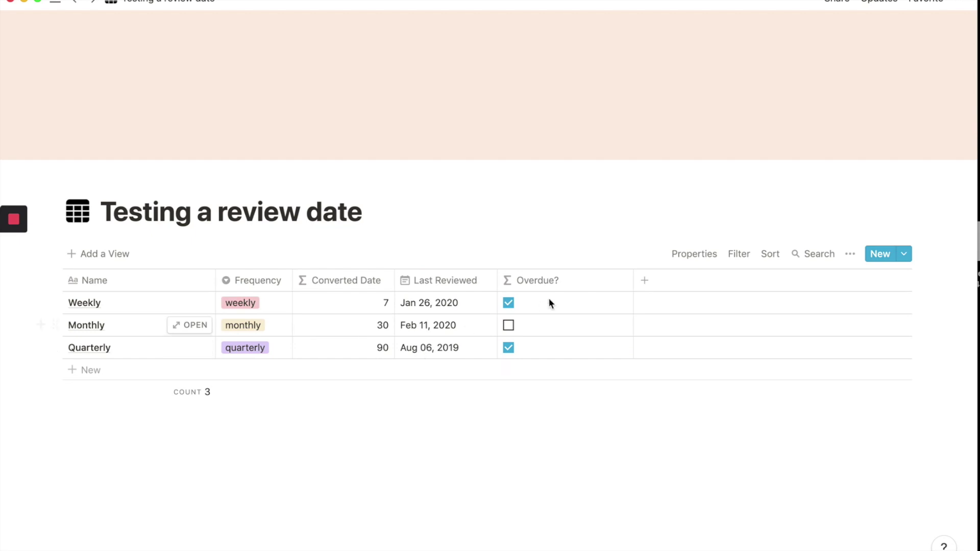
# Narrow the Overdue? column and go to the Creating custom text page
pyautogui.moveTo(632, 279); pyautogui.dragTo(574, 279)
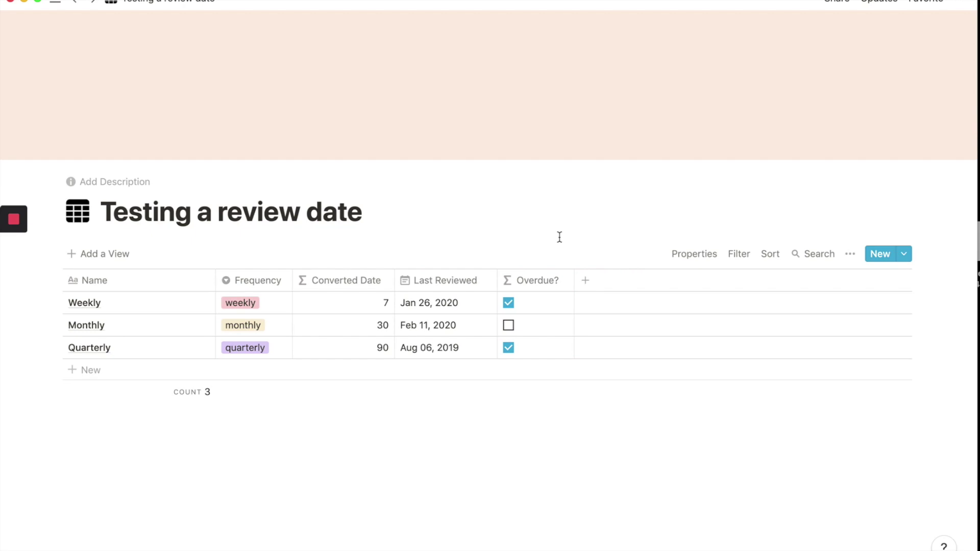
pyautogui.moveTo(16, 220)
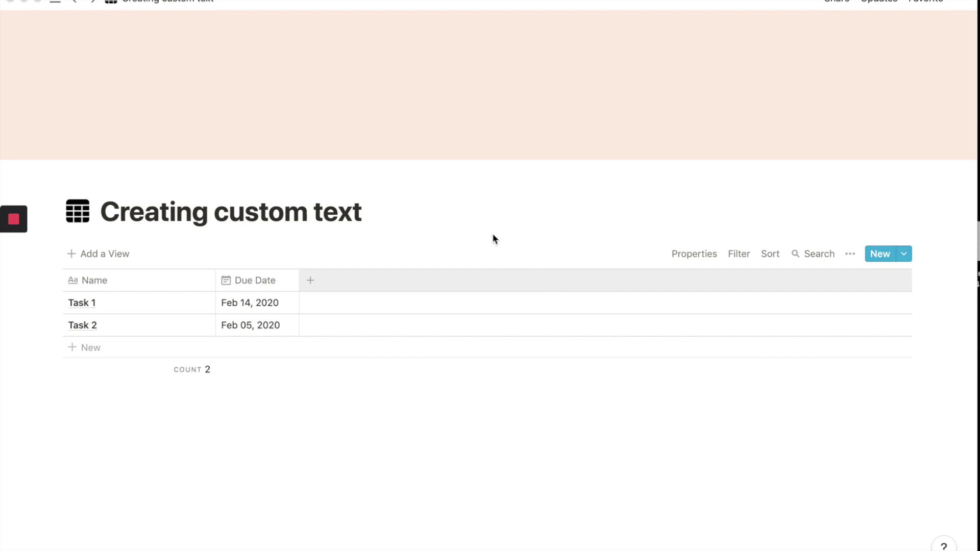
pyautogui.click(308, 281)
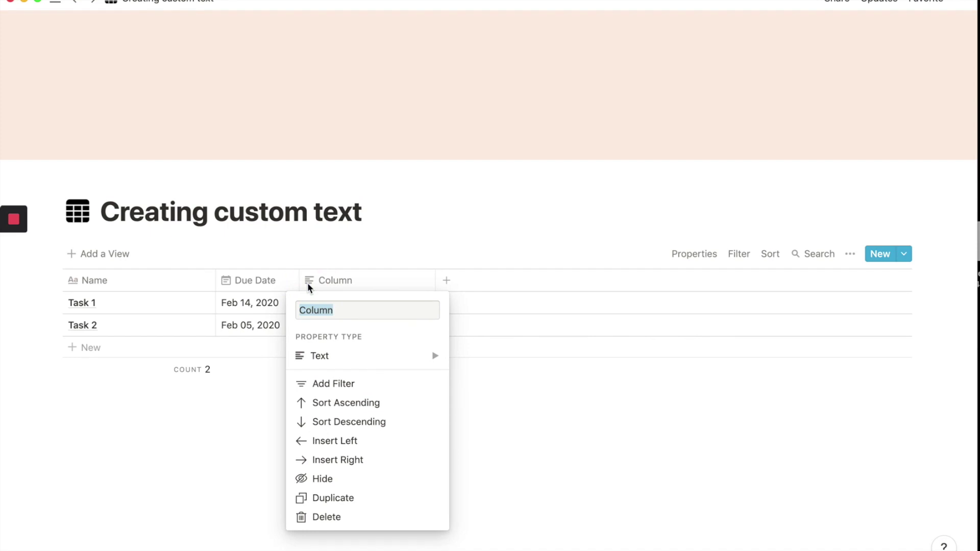
# Name the new column 'Days overdue' and make it a Formula property
pyautogui.write('D')
pyautogui.press('BackSpace')
pyautogui.write('Days overdue')
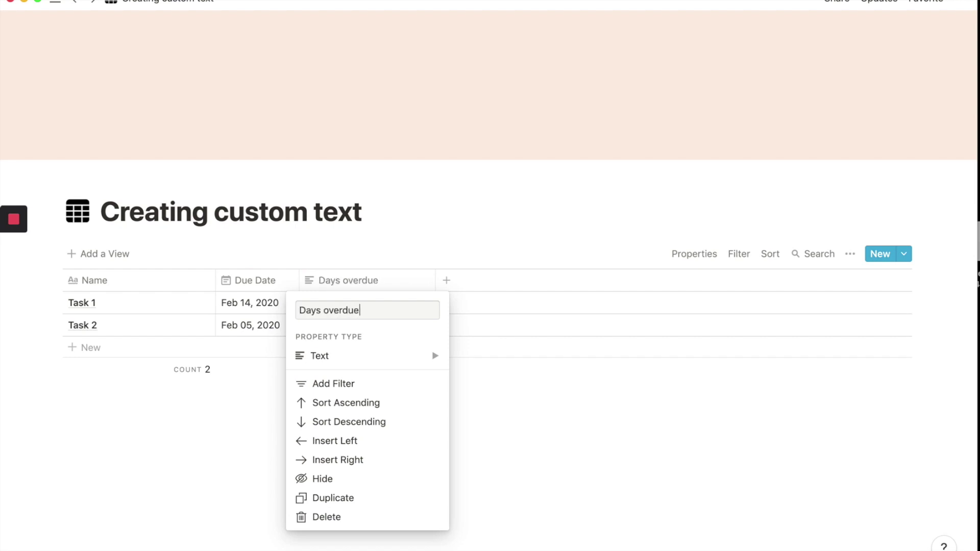
pyautogui.press('Return')
pyautogui.click(330, 287)
pyautogui.click(333, 355)
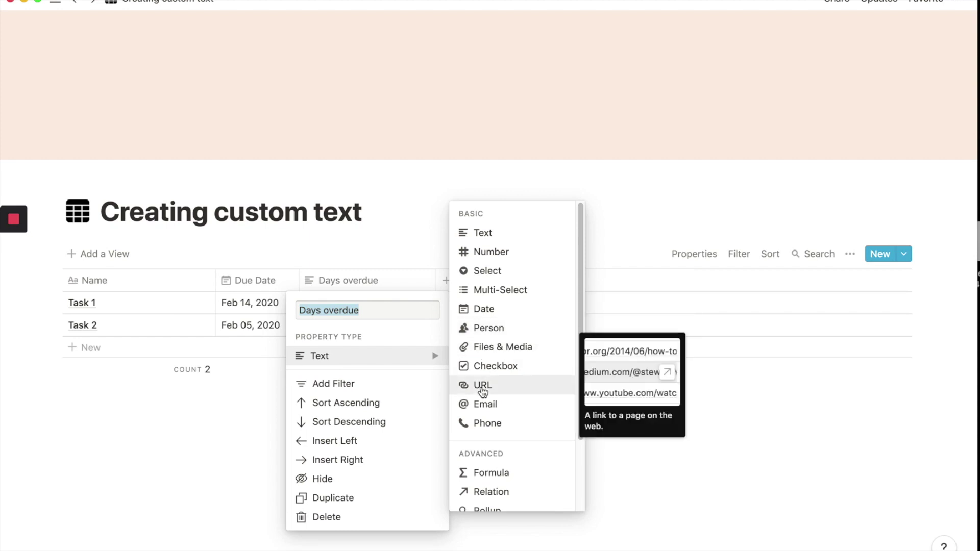
pyautogui.click(477, 470)
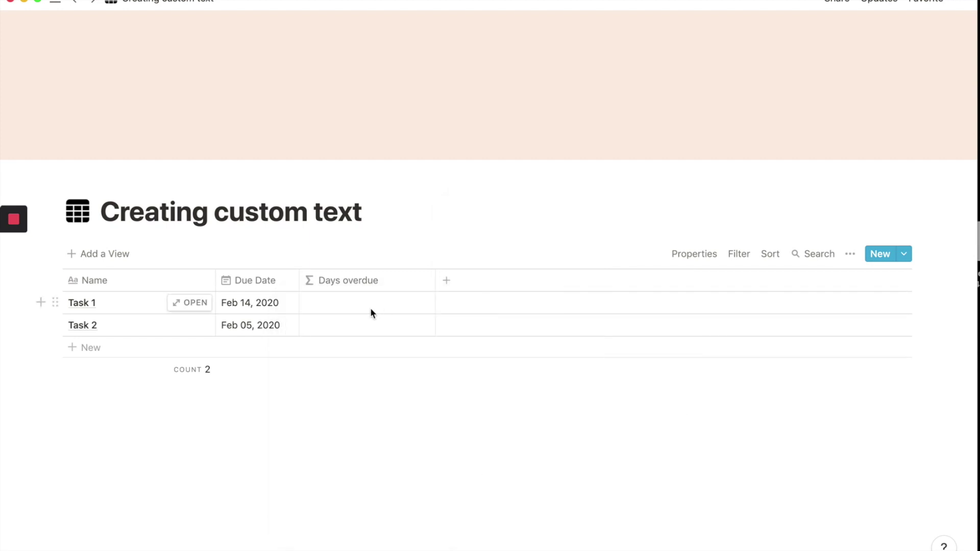
# Give Days overdue the formula dateBetween(now(), prop("Due Date"), "days"), then add another column
pyautogui.click(370, 308)
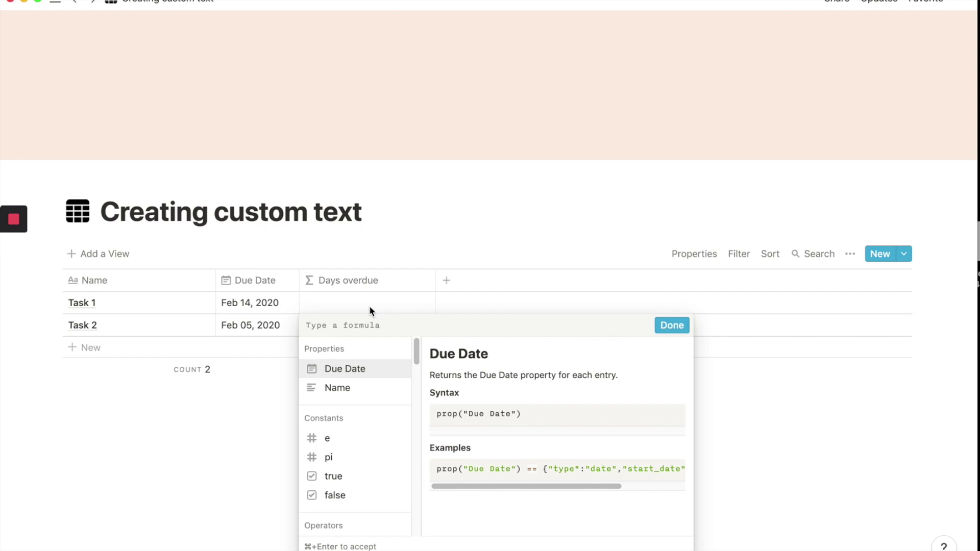
pyautogui.write('date')
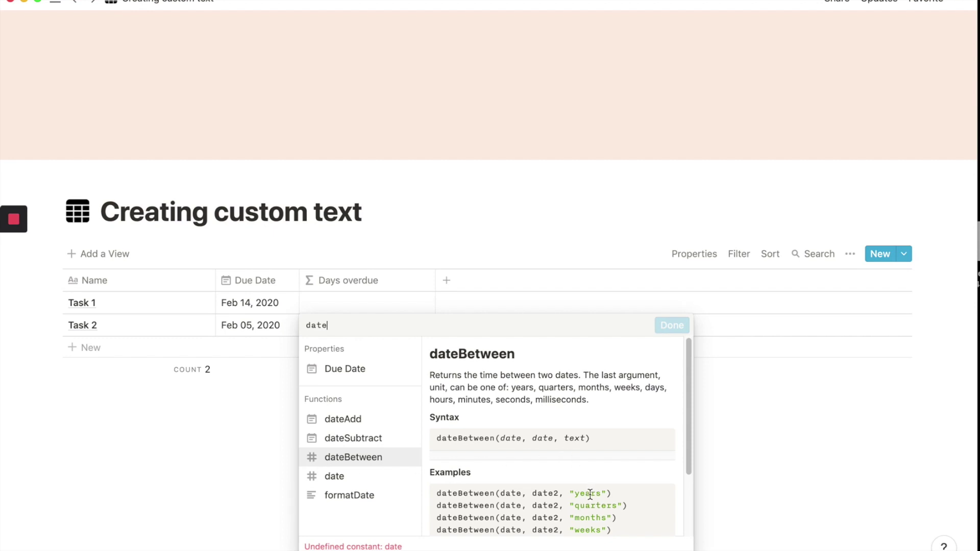
pyautogui.click(394, 458)
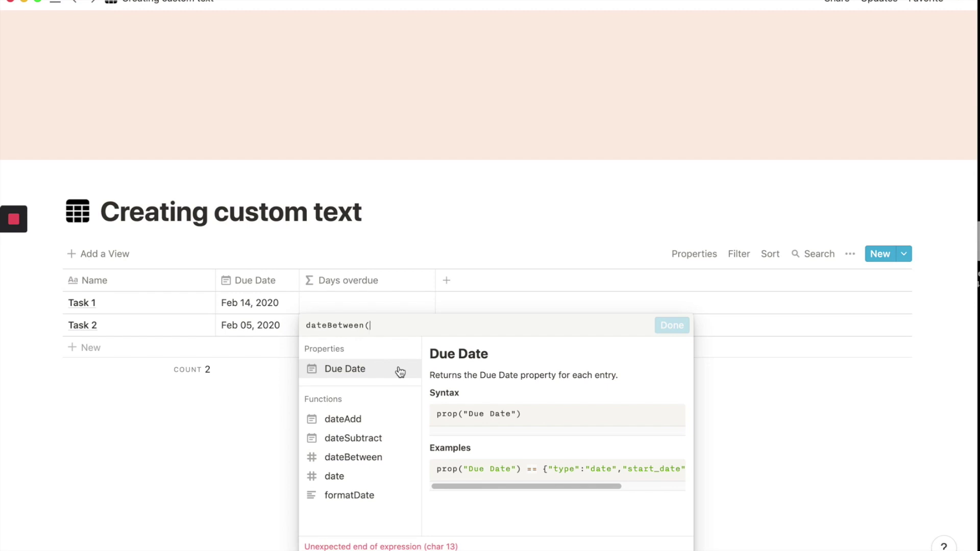
pyautogui.write('now()')
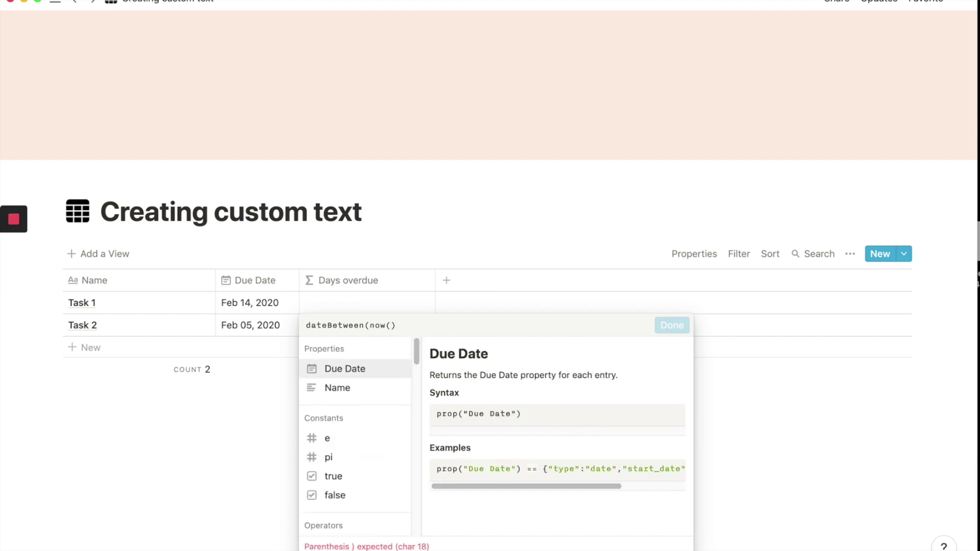
pyautogui.write(',')
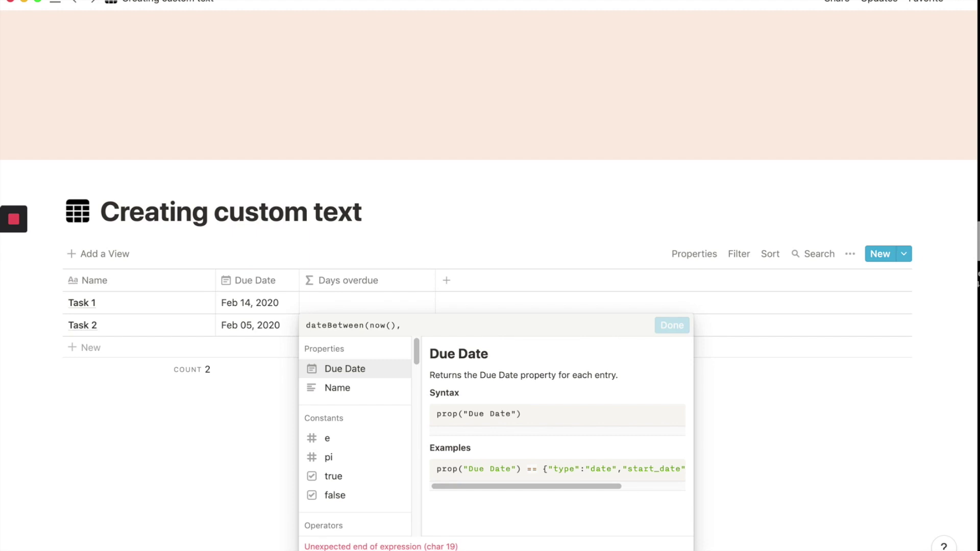
pyautogui.click(367, 375)
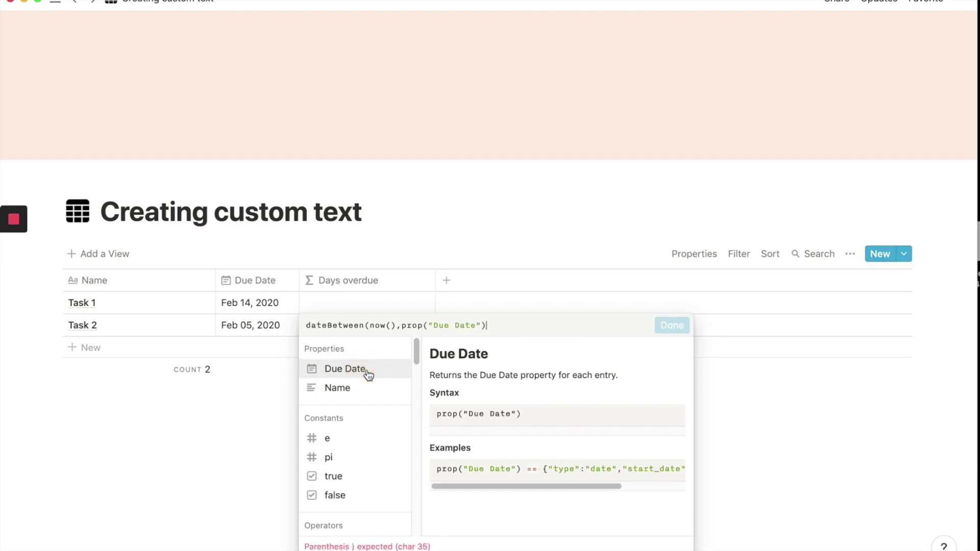
pyautogui.write(',"days")')
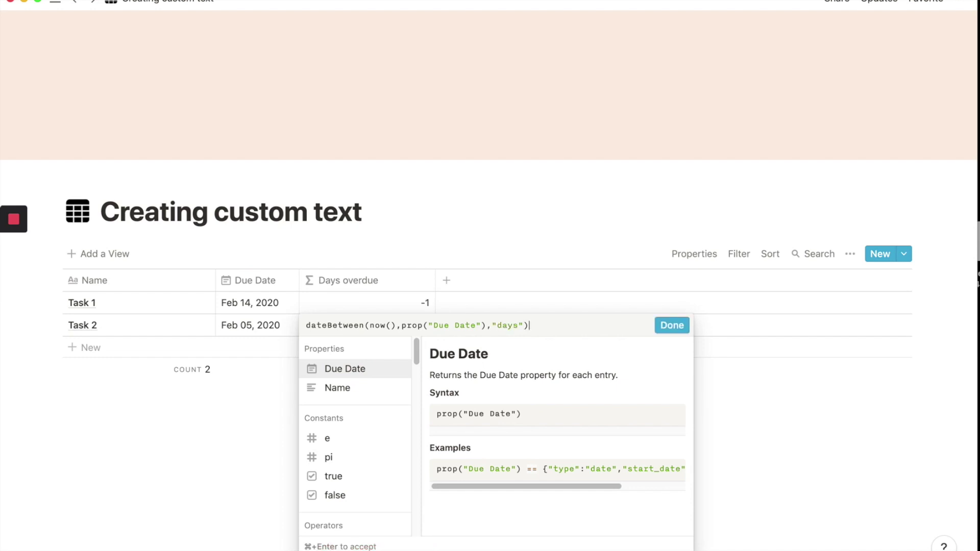
pyautogui.click(662, 325)
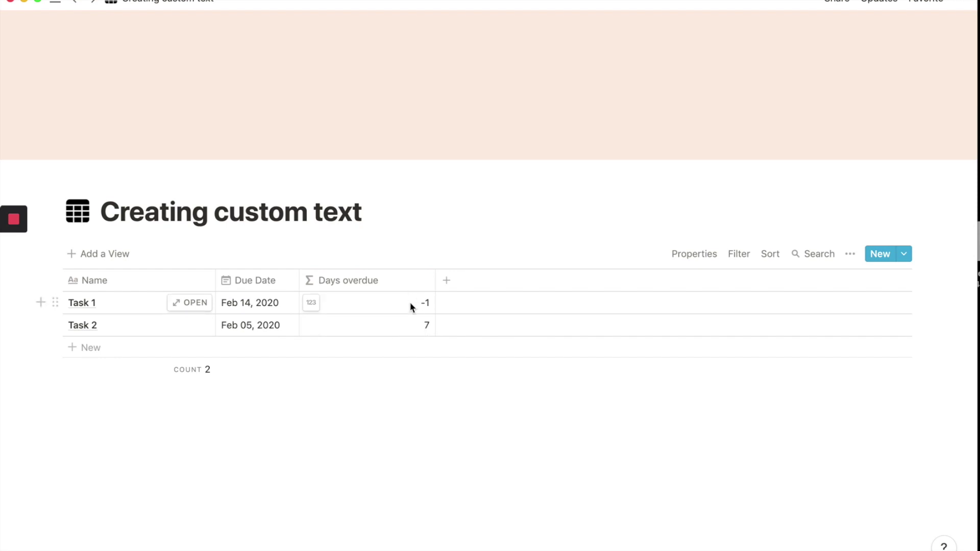
pyautogui.click(459, 289)
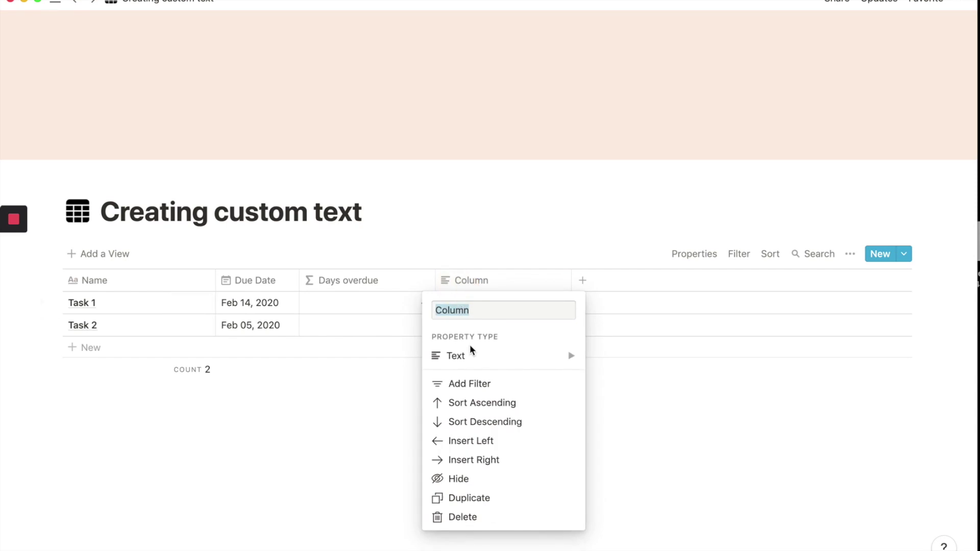
# Name the new column 'Combined date' and make it a Formula property
pyautogui.write('COm')
pyautogui.press('BackSpace')
pyautogui.write('ombined da')
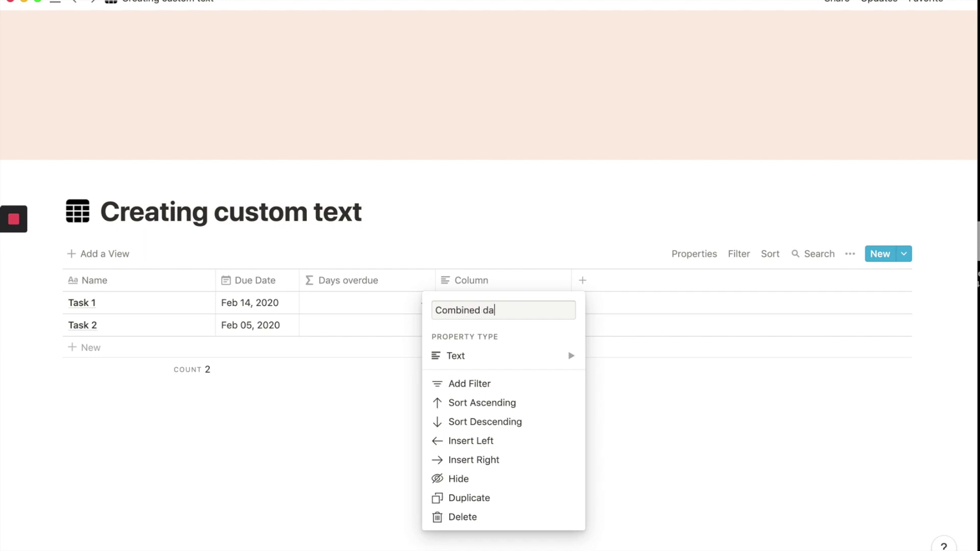
pyautogui.write('te')
pyautogui.press('Return')
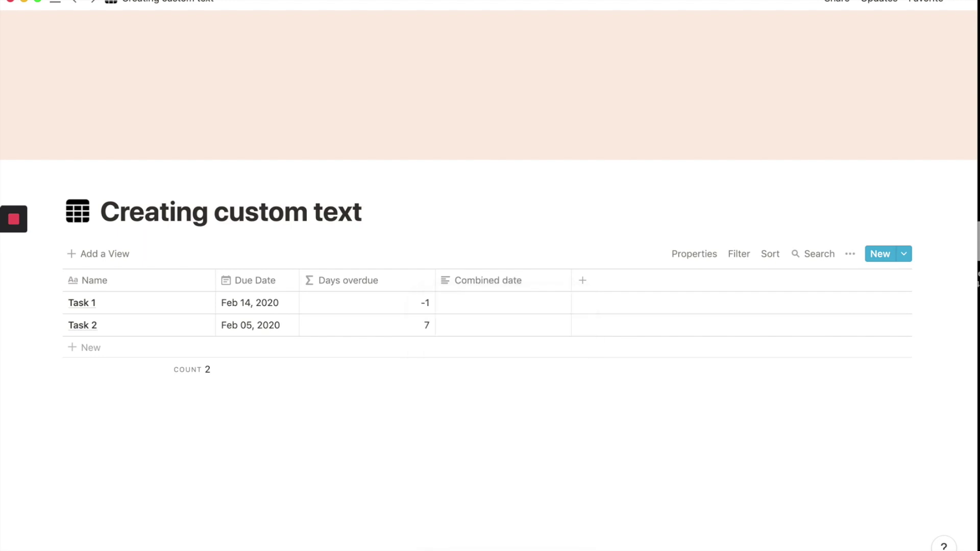
pyautogui.click(509, 283)
pyautogui.moveTo(492, 361)
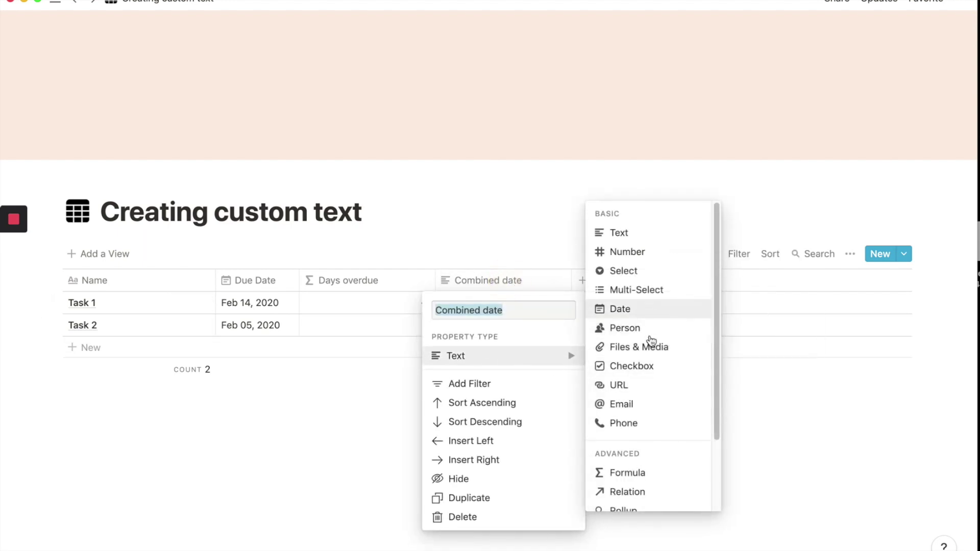
pyautogui.click(622, 473)
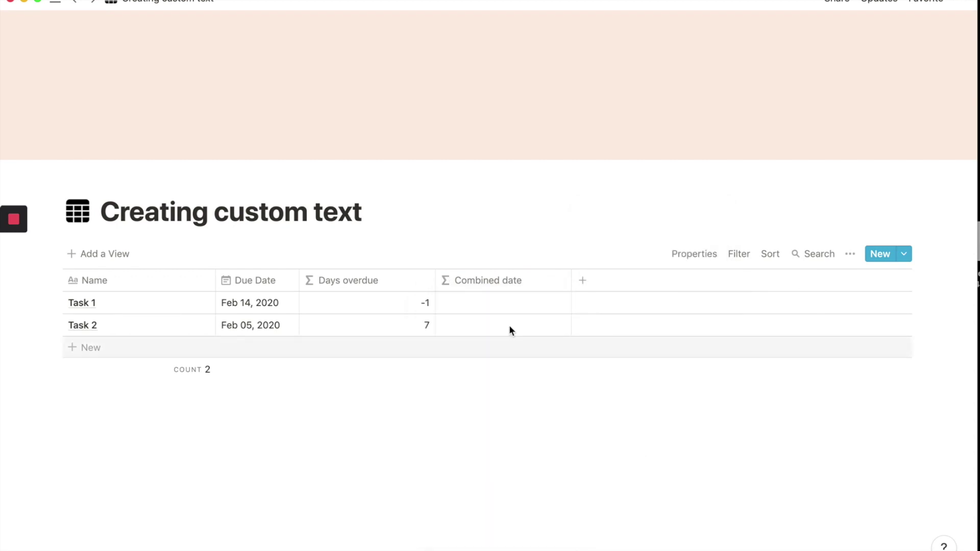
# Give Combined date the formula if(prop("Days overdue") < 0, "Not overdue", "Overdue")
pyautogui.click(508, 308)
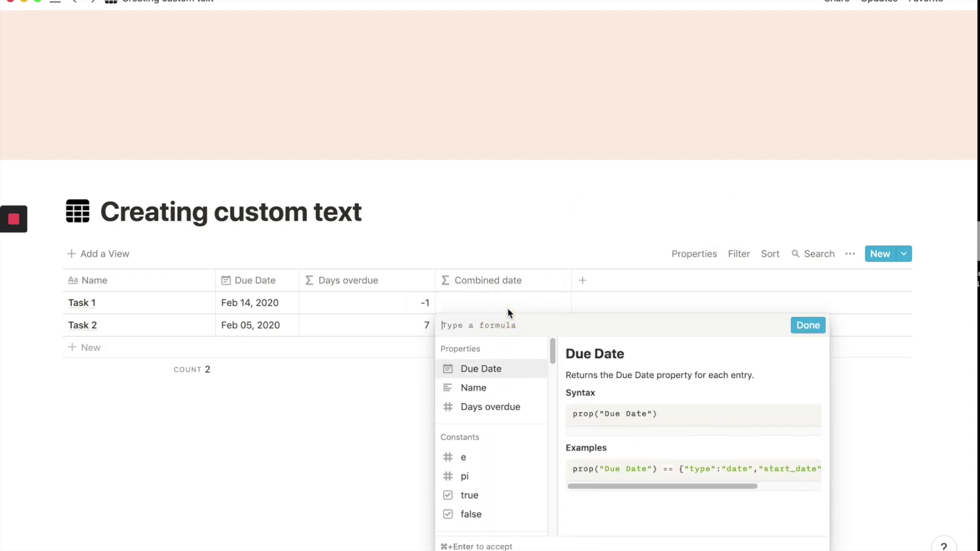
pyautogui.write('if')
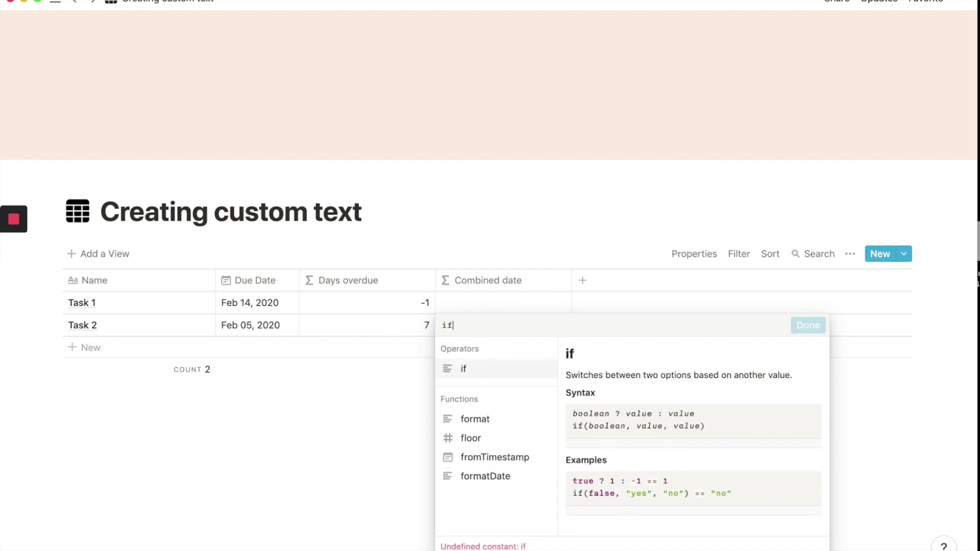
pyautogui.write('(')
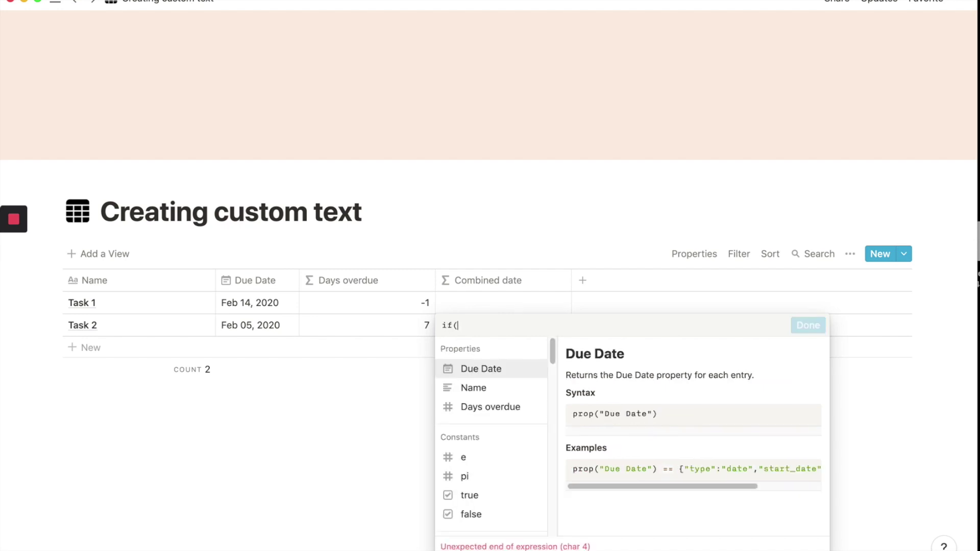
pyautogui.click(483, 410)
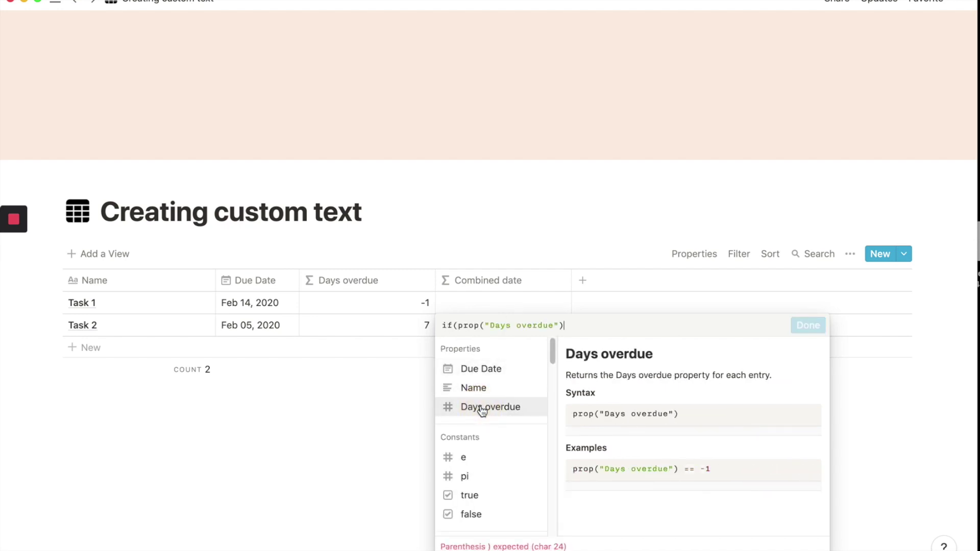
pyautogui.write('<')
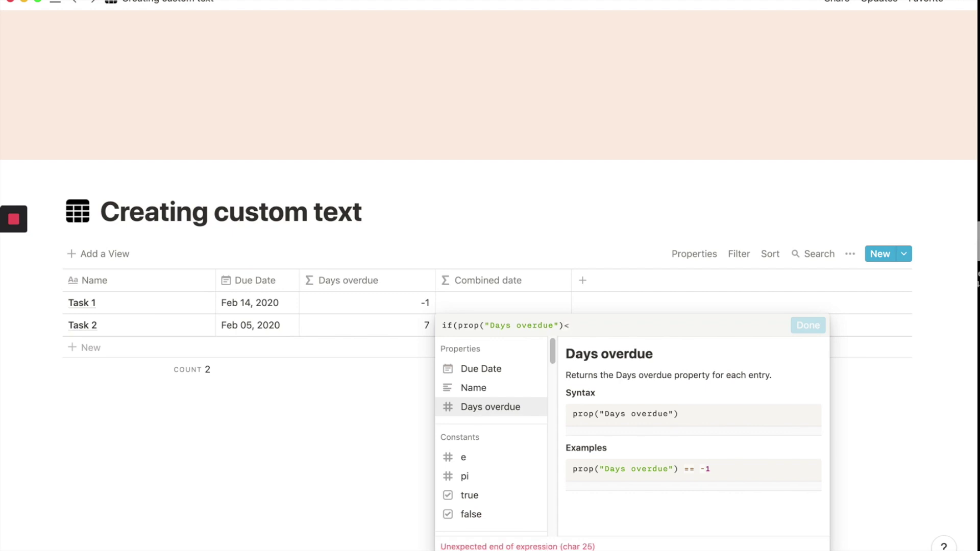
pyautogui.write('0,"')
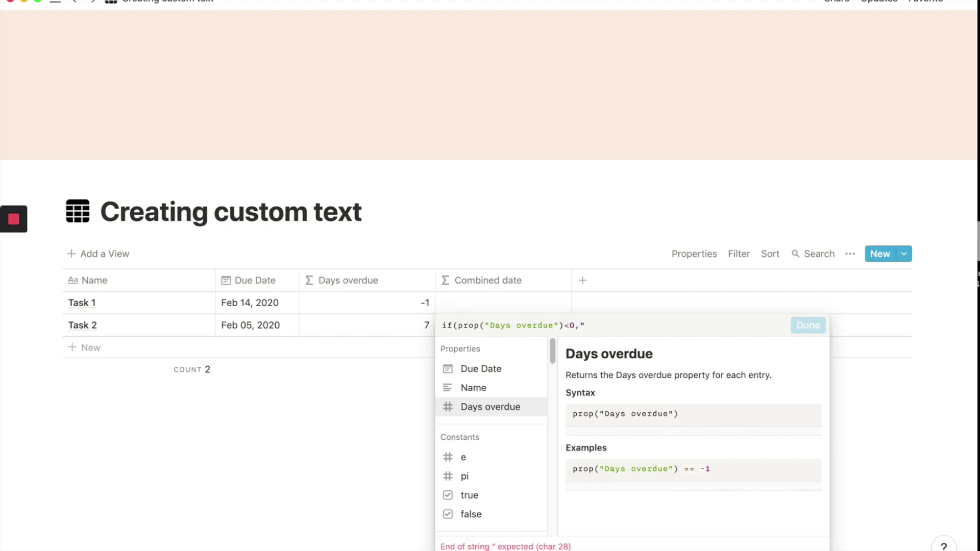
pyautogui.write('N')
pyautogui.press('BackSpace')
pyautogui.write('Not overdue"')
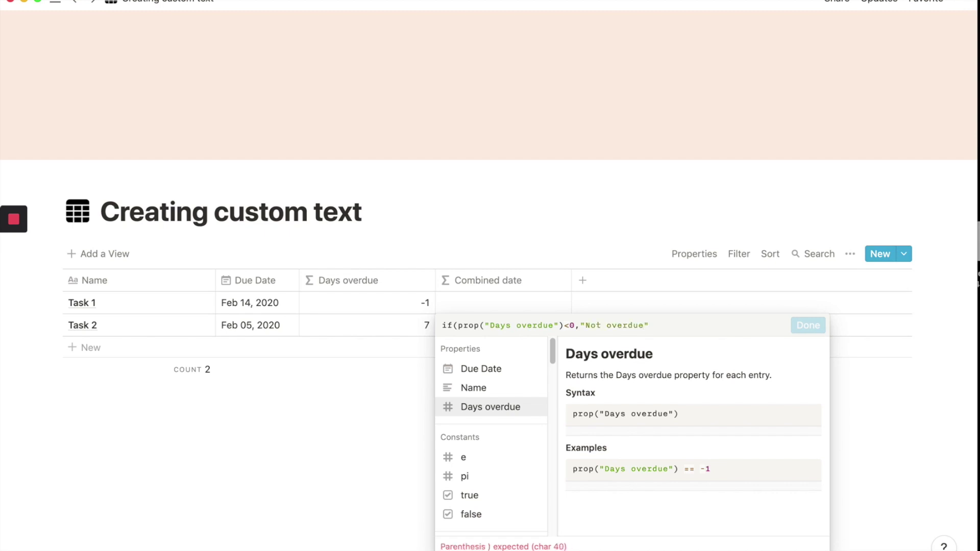
pyautogui.write(',"Over')
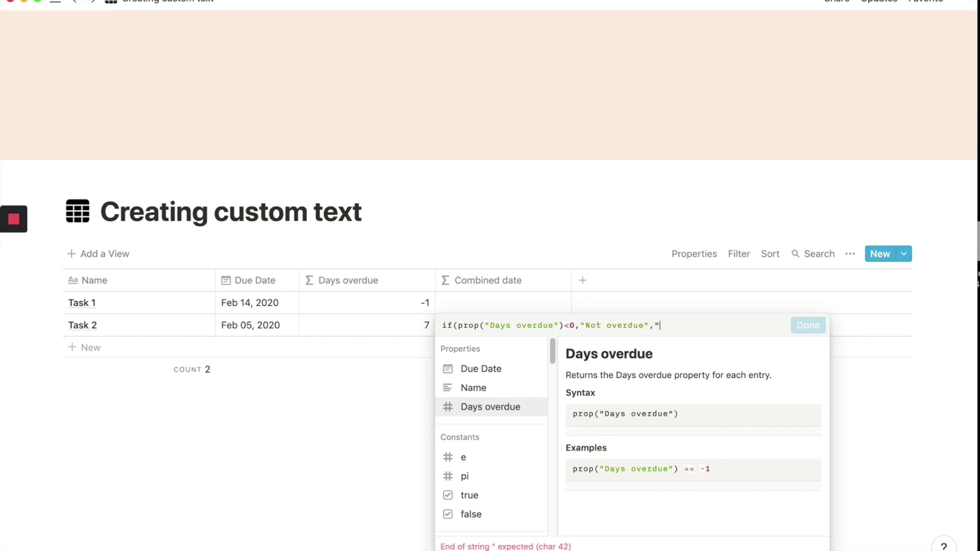
pyautogui.write('due")')
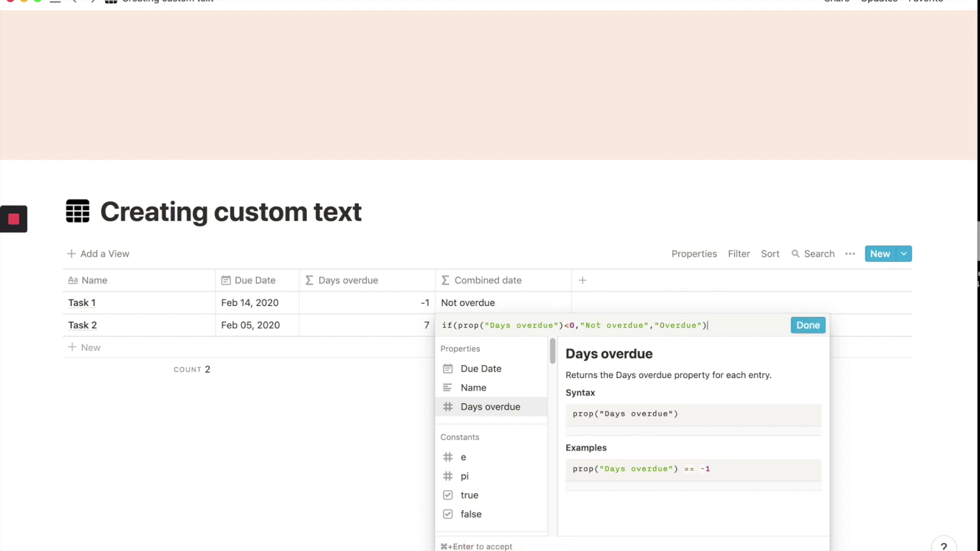
pyautogui.press('super+Return')
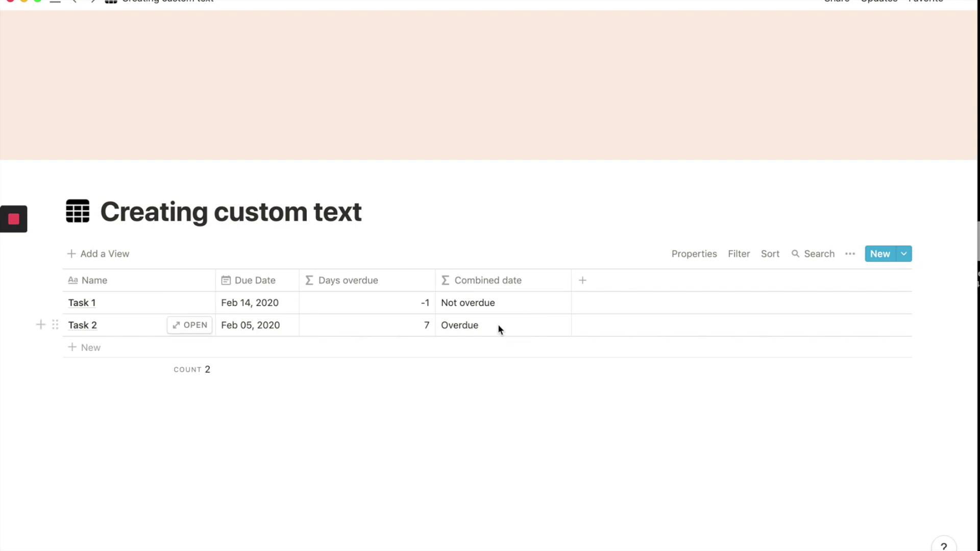
pyautogui.click(458, 325)
# Try a concat of Days overdue and Due Date in the Combined date formula, then remove it
pyautogui.click(675, 104)
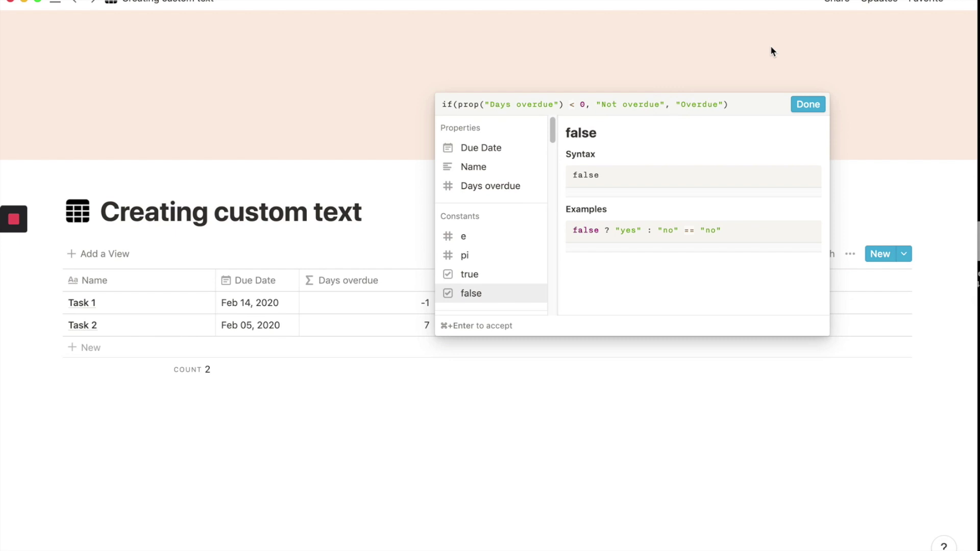
pyautogui.write('concat')
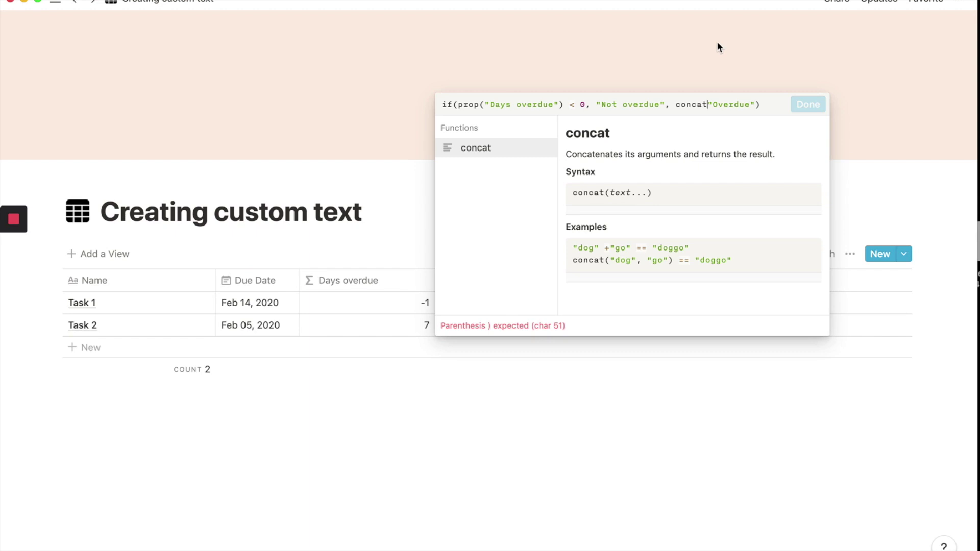
pyautogui.write('(')
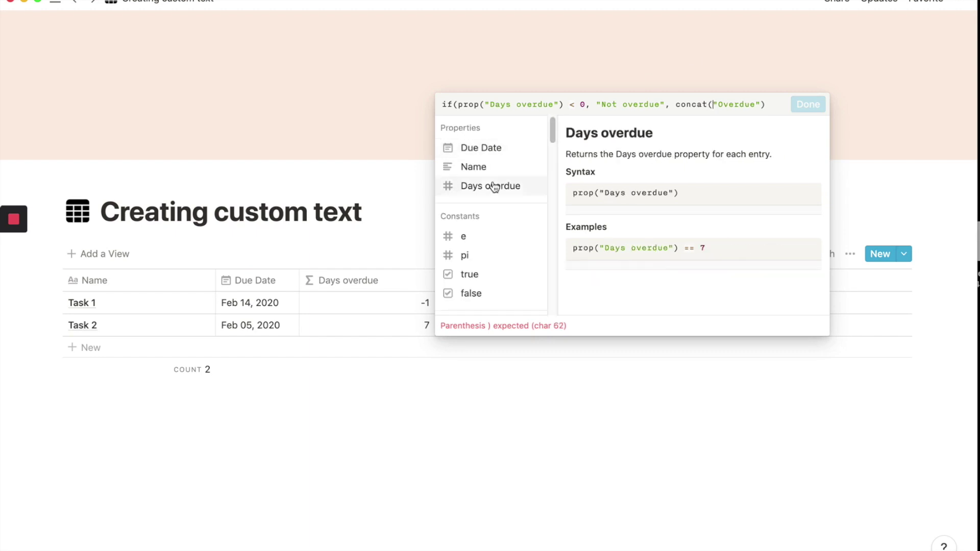
pyautogui.click(492, 187)
pyautogui.write('),')
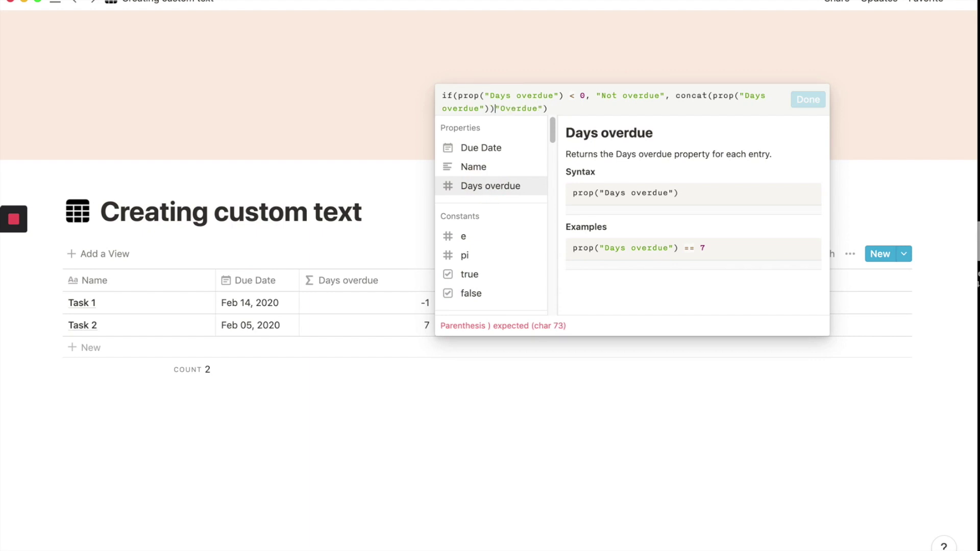
pyautogui.click(560, 108)
pyautogui.write(')')
pyautogui.press('Return')
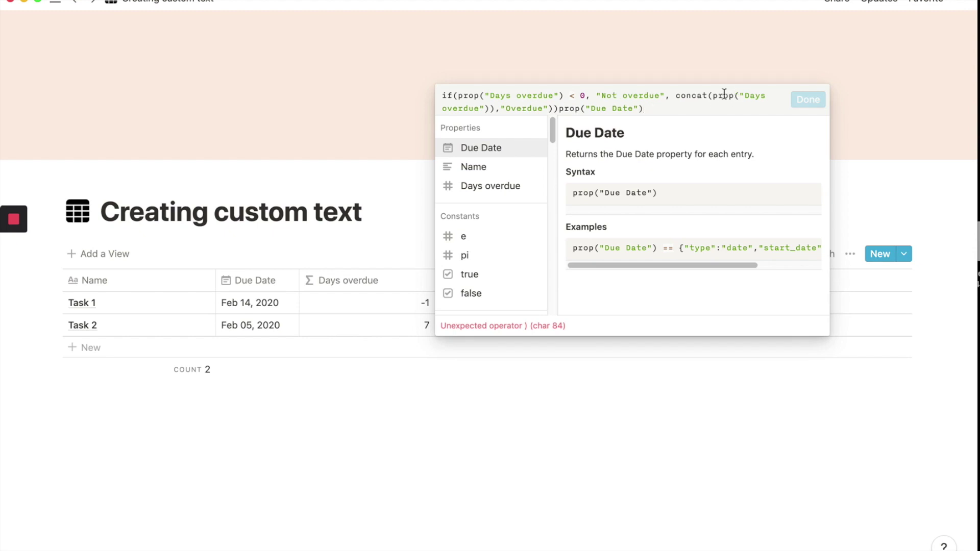
pyautogui.moveTo(676, 96); pyautogui.dragTo(679, 125)
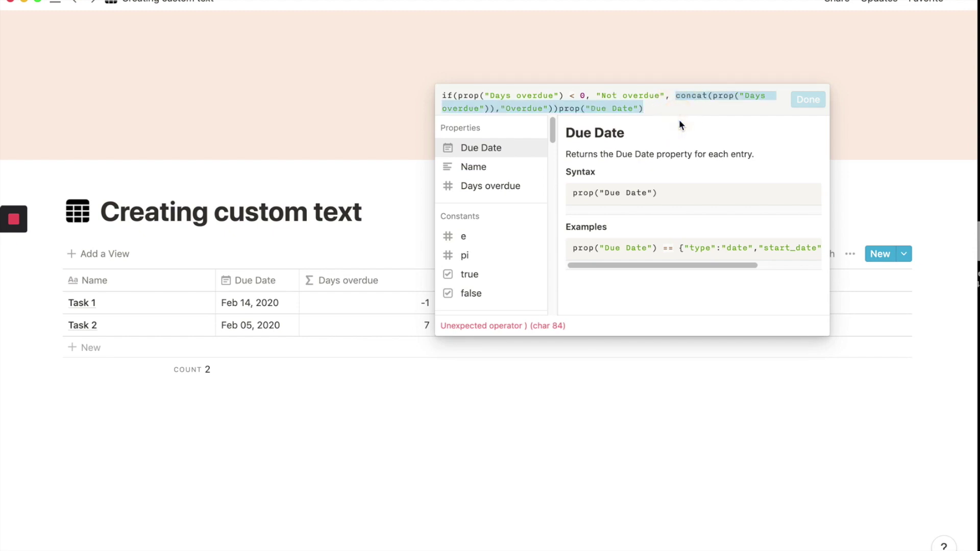
pyautogui.press('BackSpace')
pyautogui.write('"Not overdue", "Not')
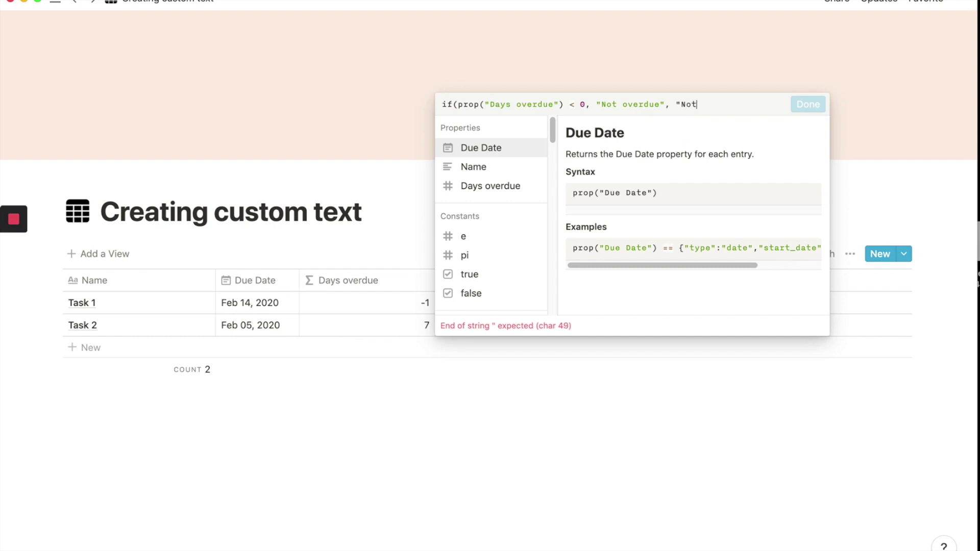
pyautogui.write(' Overdue")')
pyautogui.click(806, 106)
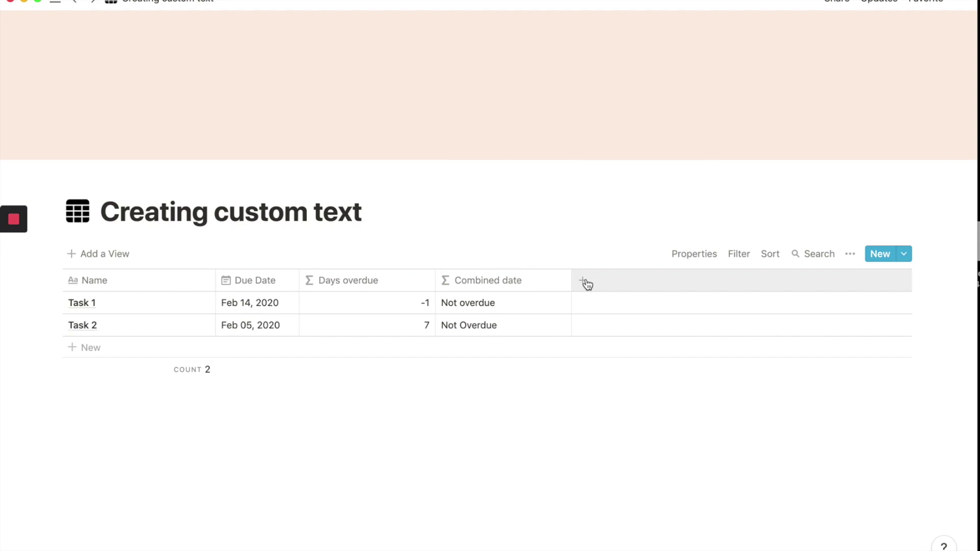
# Restore the last result to 'Overdue' and add another property column
pyautogui.click(506, 329)
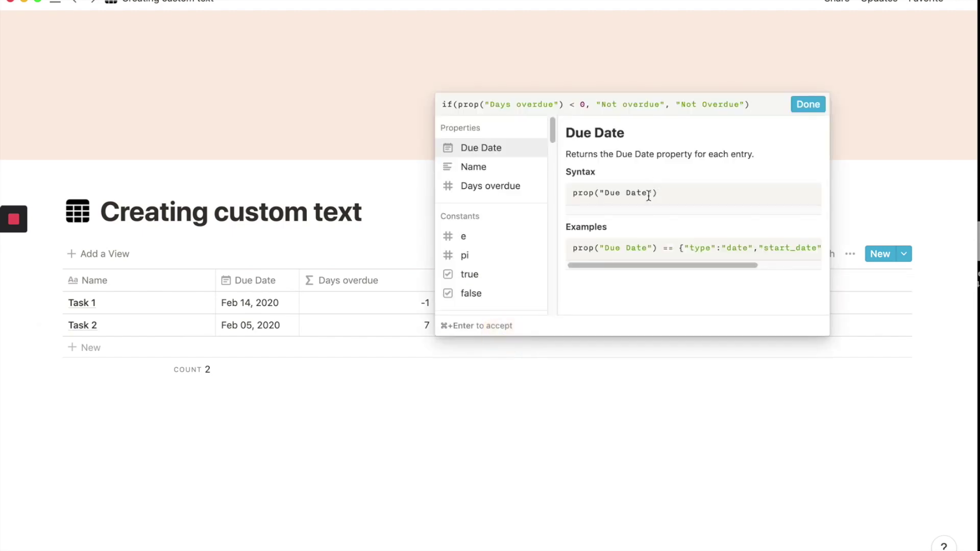
pyautogui.click(701, 105)
pyautogui.press('BackSpace')
pyautogui.press('BackSpace')
pyautogui.press('BackSpace')
pyautogui.press('BackSpace')
pyautogui.click(803, 104)
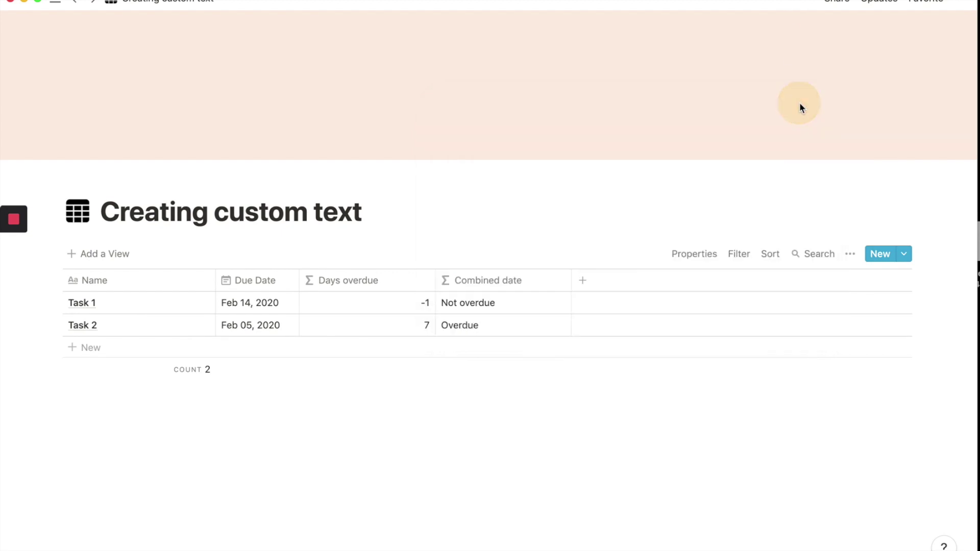
pyautogui.click(585, 282)
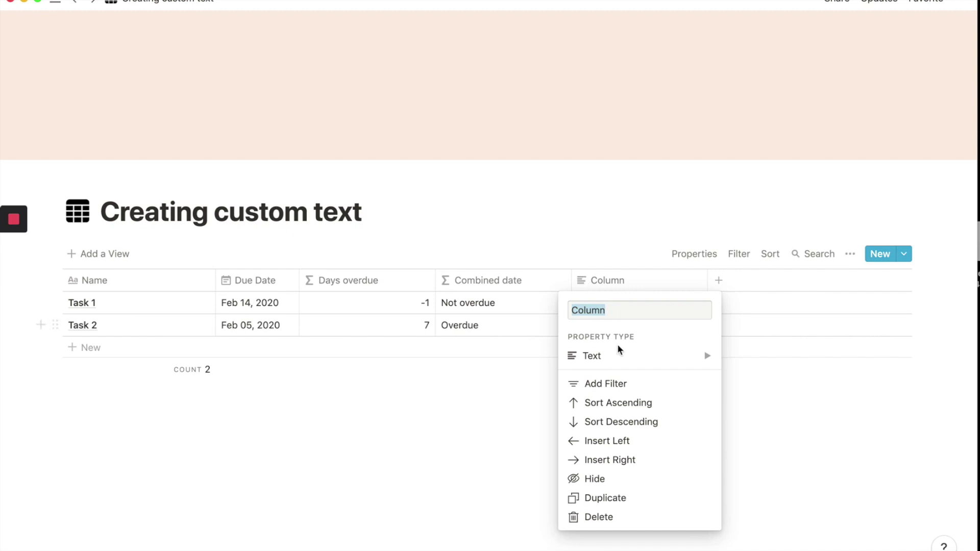
# Make the new Column a Formula property
pyautogui.moveTo(617, 360)
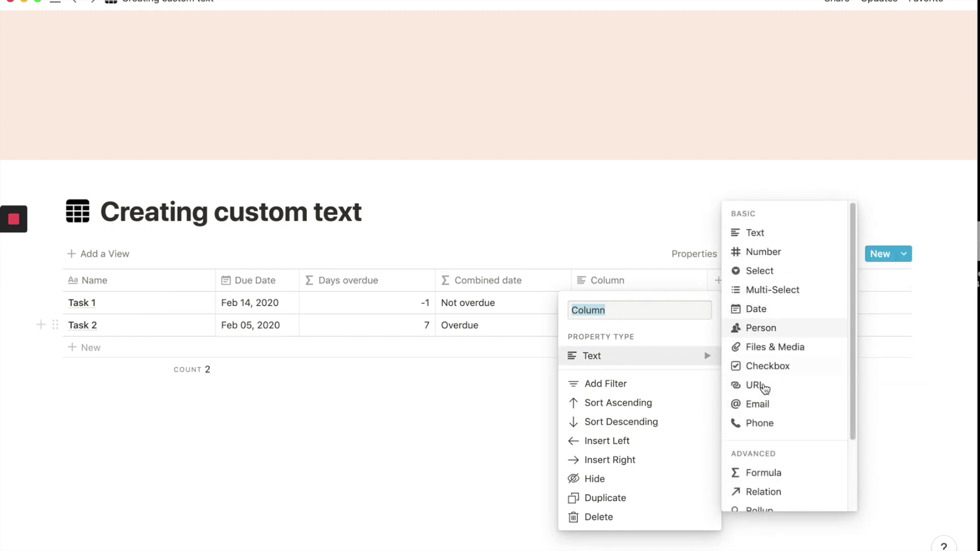
pyautogui.click(753, 472)
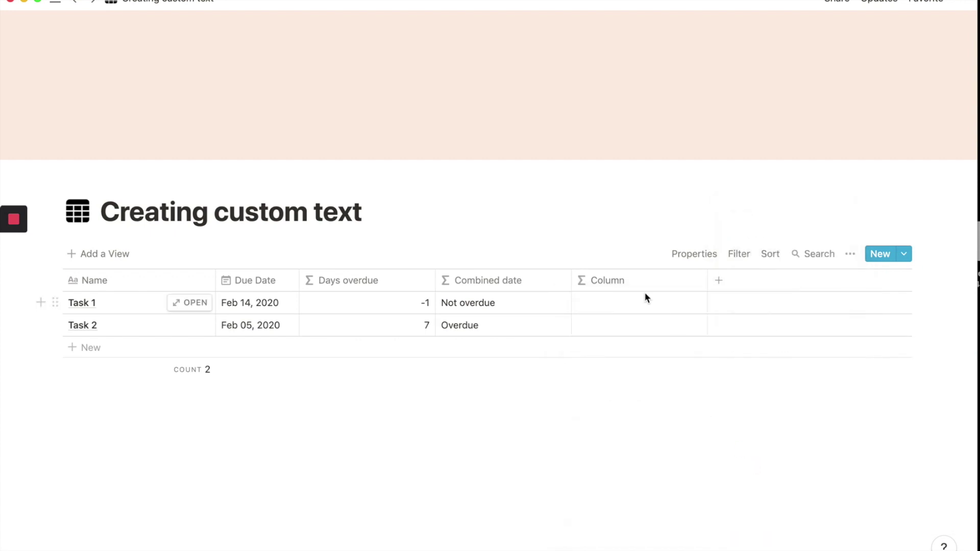
pyautogui.click(627, 301)
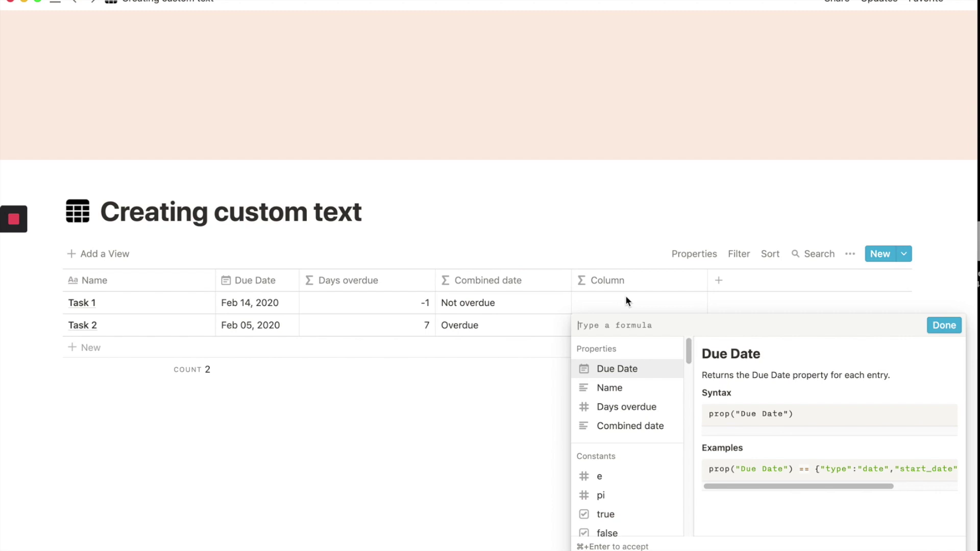
# Set the Column formula to format(prop("Days overdue")), turning the day counts into text
pyautogui.write('co')
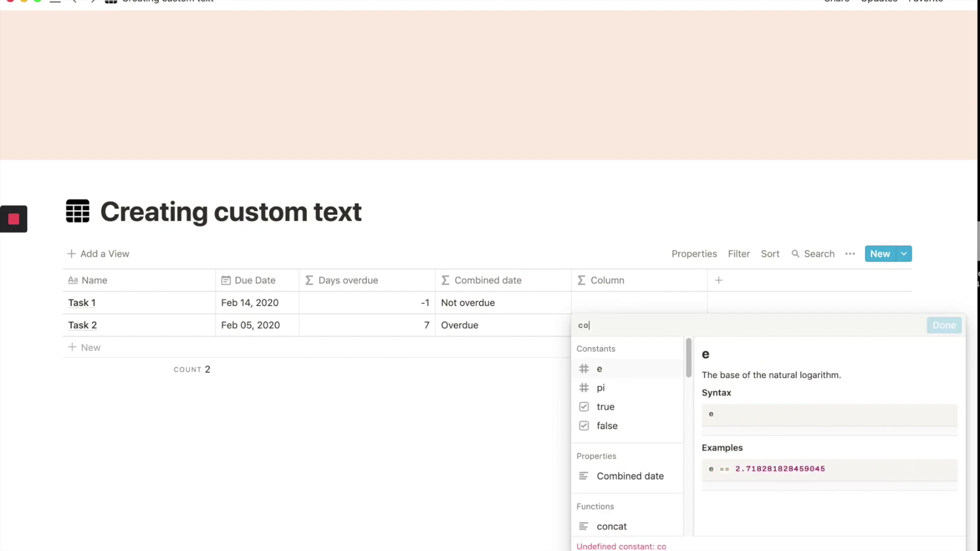
pyautogui.write('ncat(')
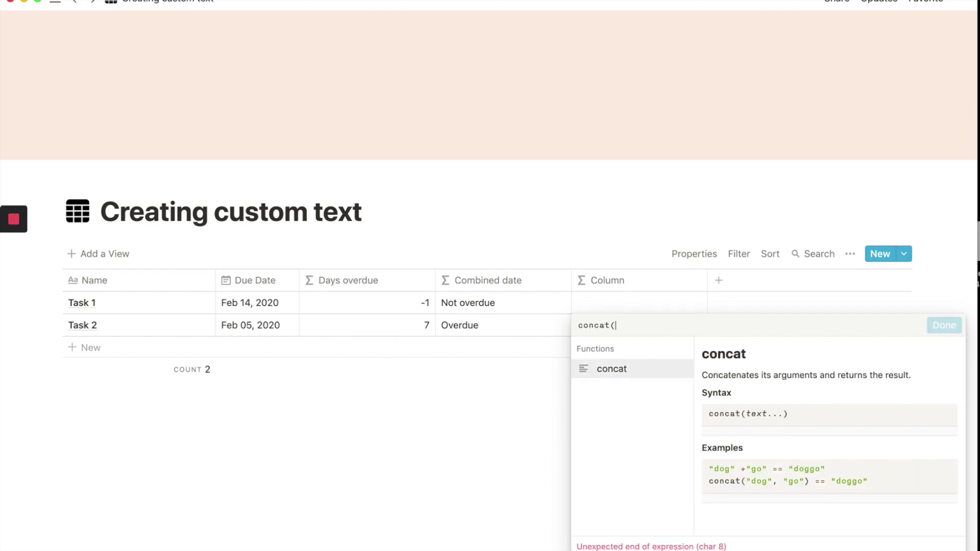
pyautogui.press('BackSpace')
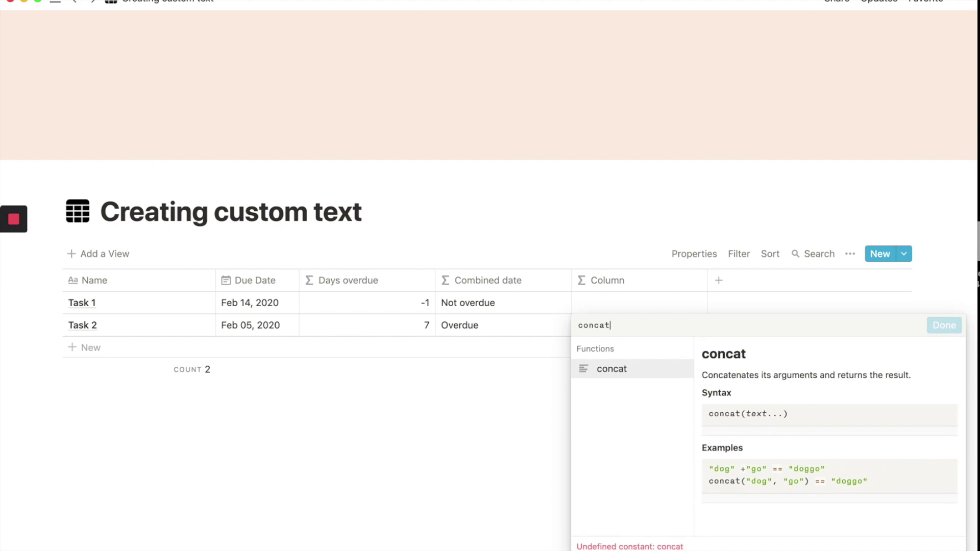
pyautogui.press('BackSpace')
pyautogui.press('BackSpace')
pyautogui.press('BackSpace')
pyautogui.press('BackSpace')
pyautogui.press('BackSpace')
pyautogui.press('BackSpace')
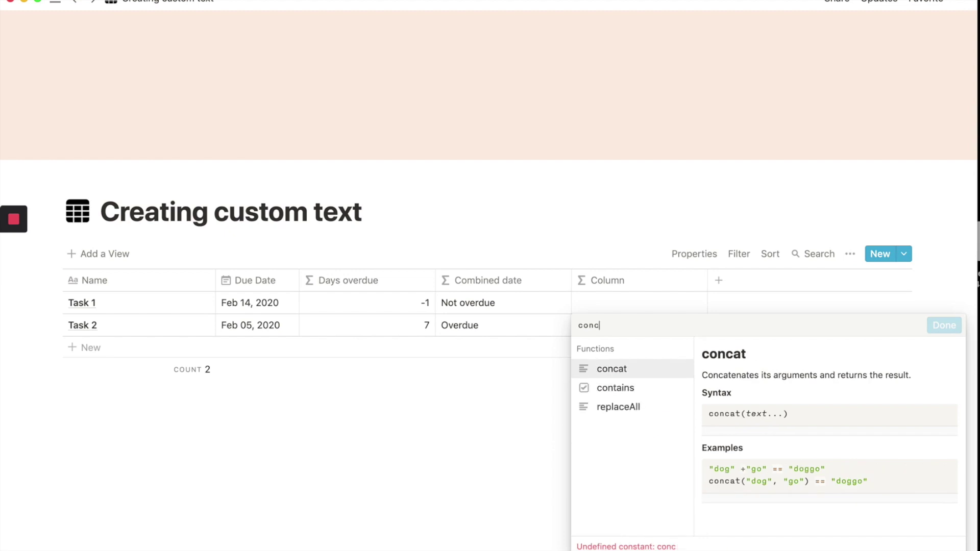
pyautogui.write('format')
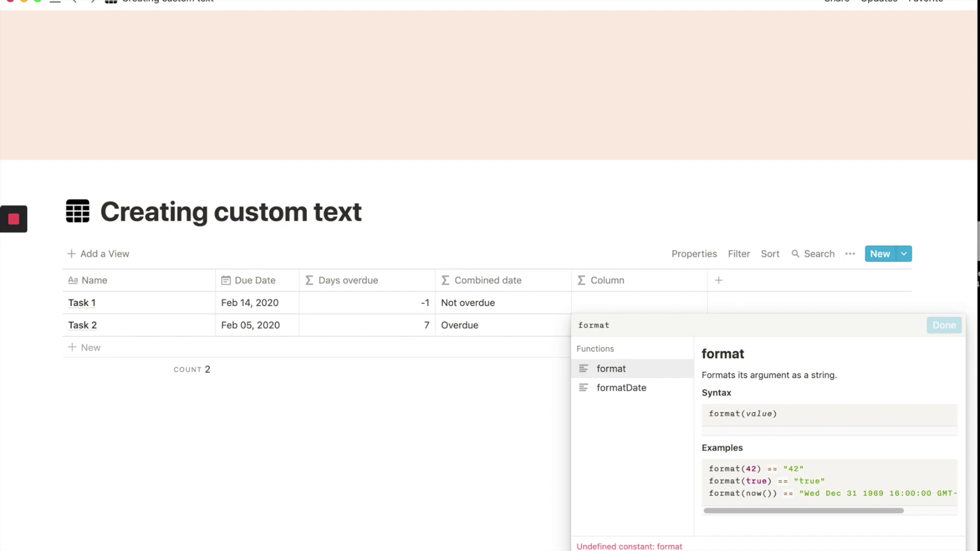
pyautogui.write('(')
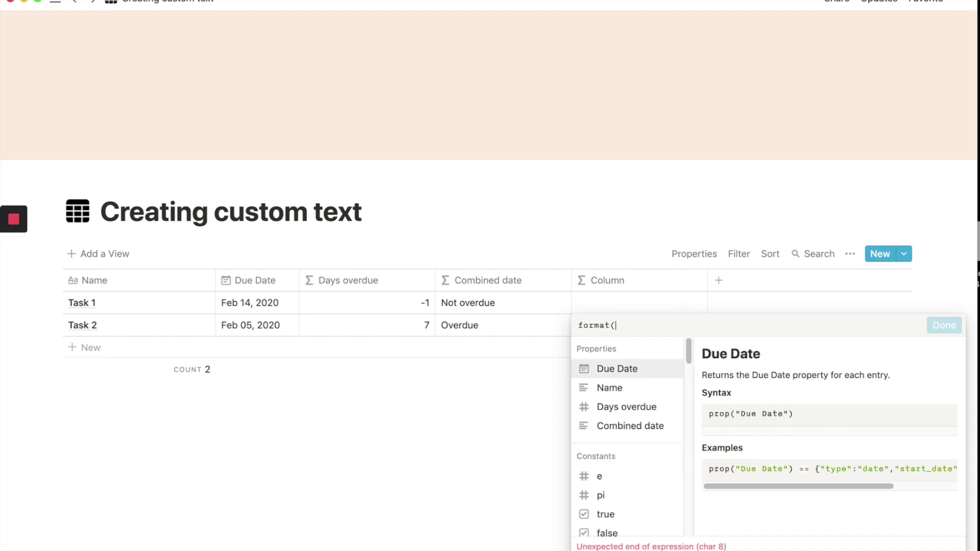
pyautogui.click(601, 411)
pyautogui.write(')')
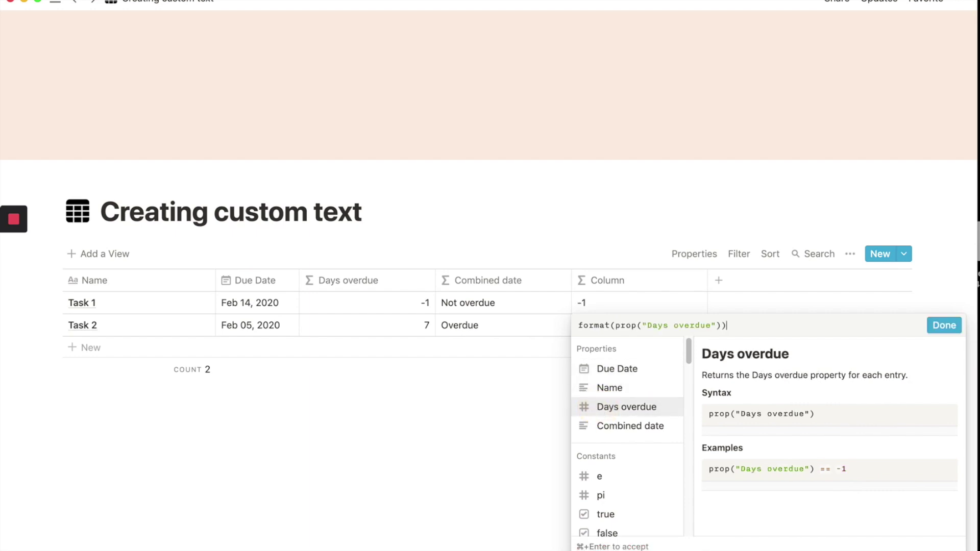
pyautogui.click(601, 412)
pyautogui.press('BackSpace')
pyautogui.press('BackSpace')
pyautogui.press('BackSpace')
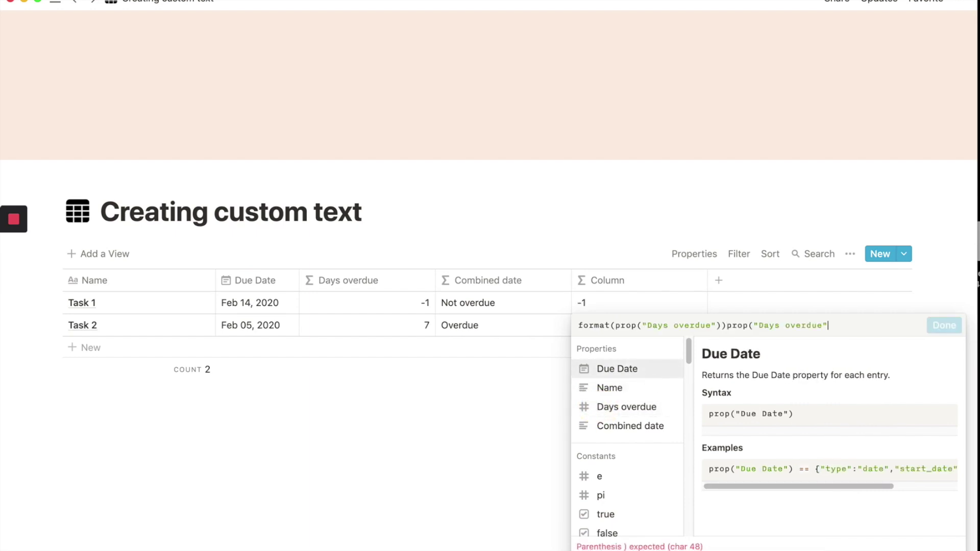
pyautogui.press('BackSpace')
pyautogui.press('BackSpace')
pyautogui.press('BackSpace')
pyautogui.press('BackSpace')
pyautogui.press('BackSpace')
pyautogui.press('BackSpace')
pyautogui.press('BackSpace')
pyautogui.press('BackSpace')
pyautogui.press('BackSpace')
pyautogui.press('BackSpace')
pyautogui.press('BackSpace')
pyautogui.press('BackSpace')
pyautogui.press('BackSpace')
pyautogui.press('BackSpace')
pyautogui.press('BackSpace')
pyautogui.press('BackSpace')
pyautogui.press('BackSpace')
pyautogui.press('BackSpace')
pyautogui.press('BackSpace')
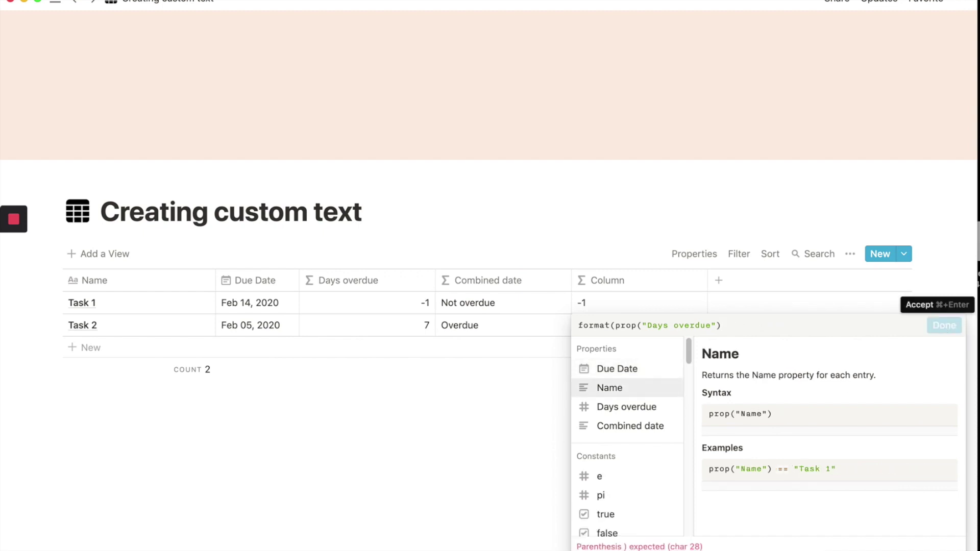
pyautogui.write(')')
pyautogui.click(943, 326)
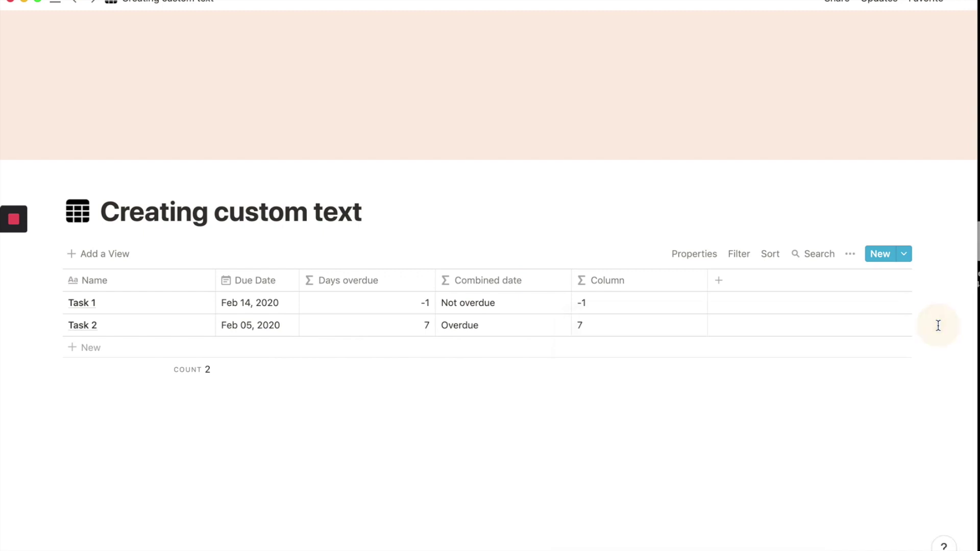
# Wrap the Column formula in concat( ... , " days overdue") so tasks read '-1 days overdue' and '7 days overdue'
pyautogui.click(599, 328)
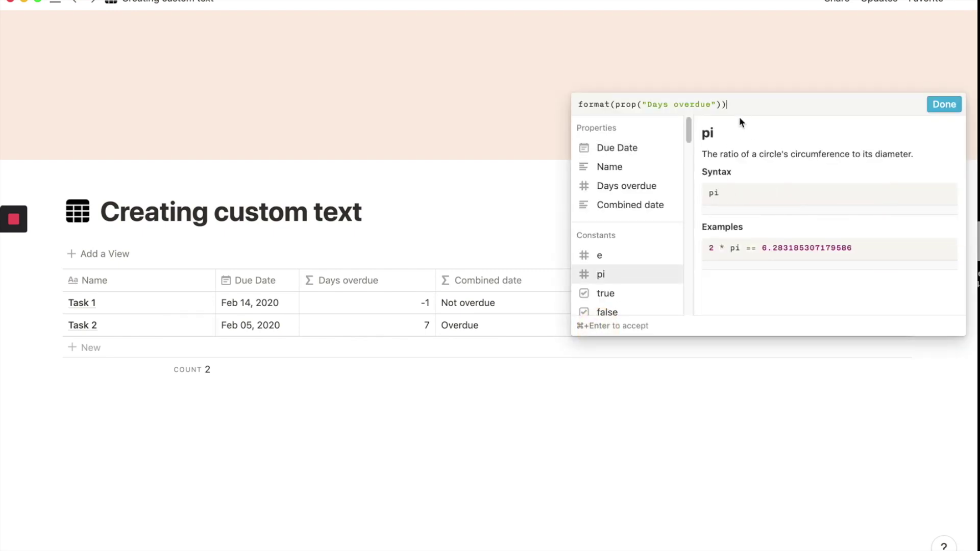
pyautogui.click(577, 104)
pyautogui.write('co')
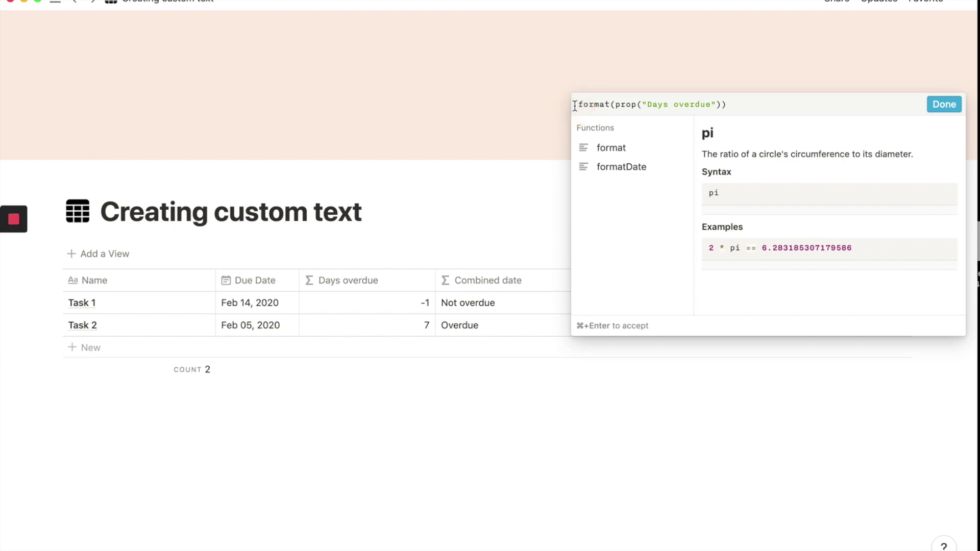
pyautogui.write('ncat(')
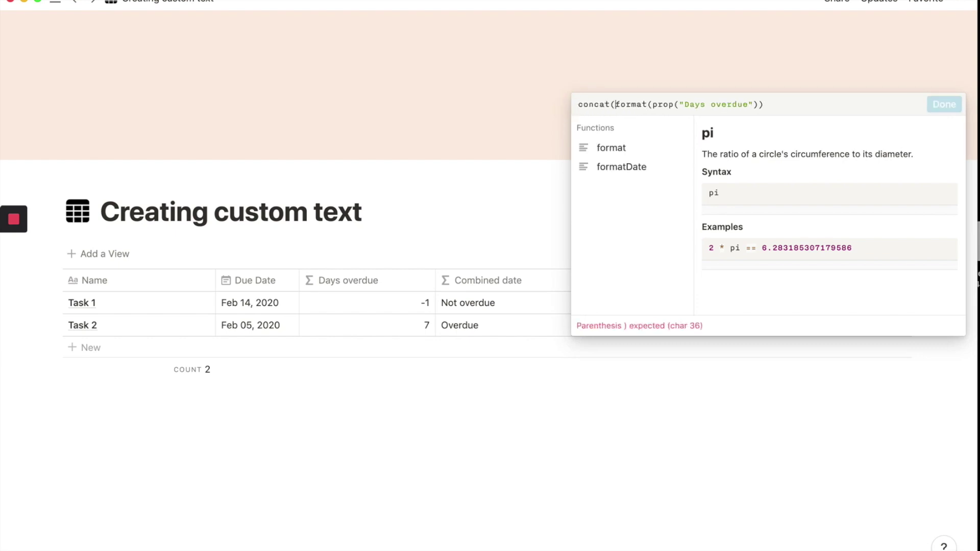
pyautogui.click(773, 107)
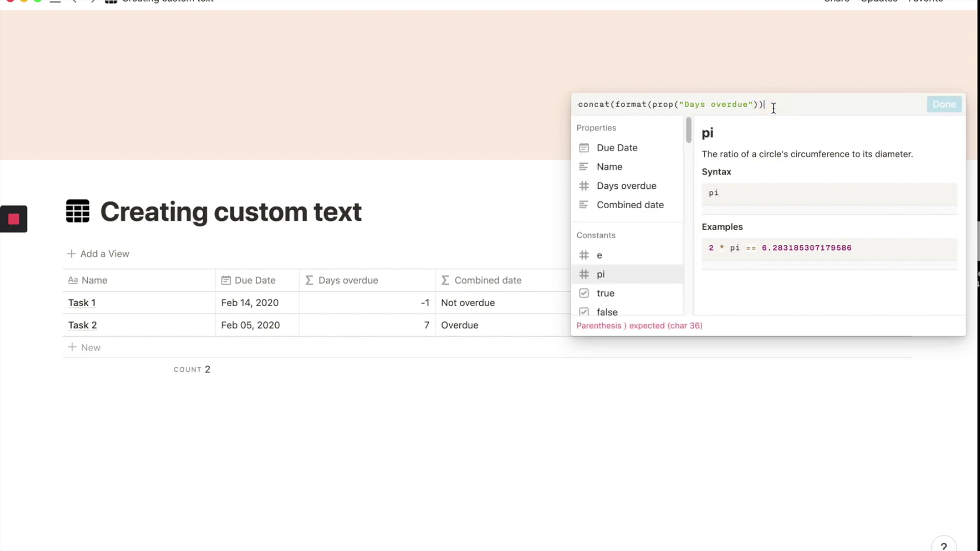
pyautogui.write(',"')
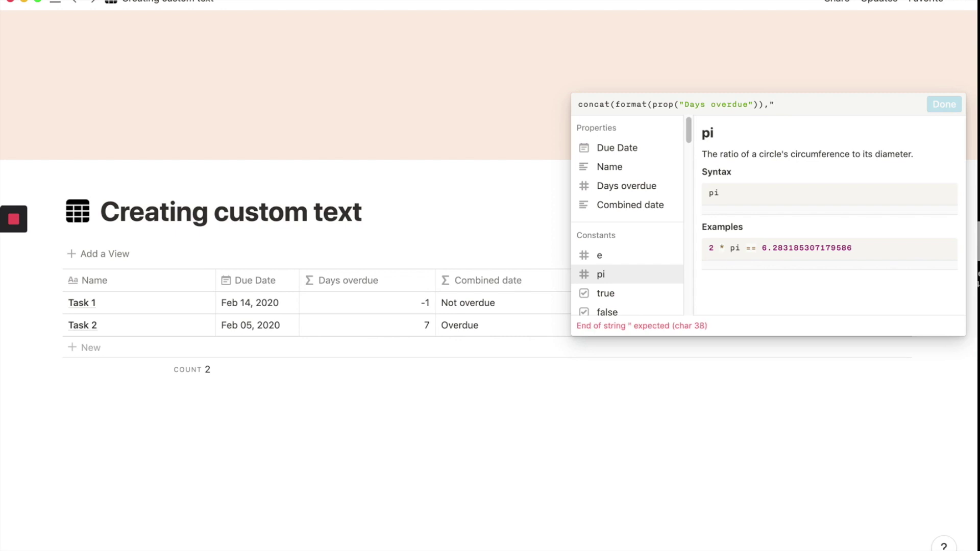
pyautogui.write(' days overdue")')
pyautogui.press('Return')
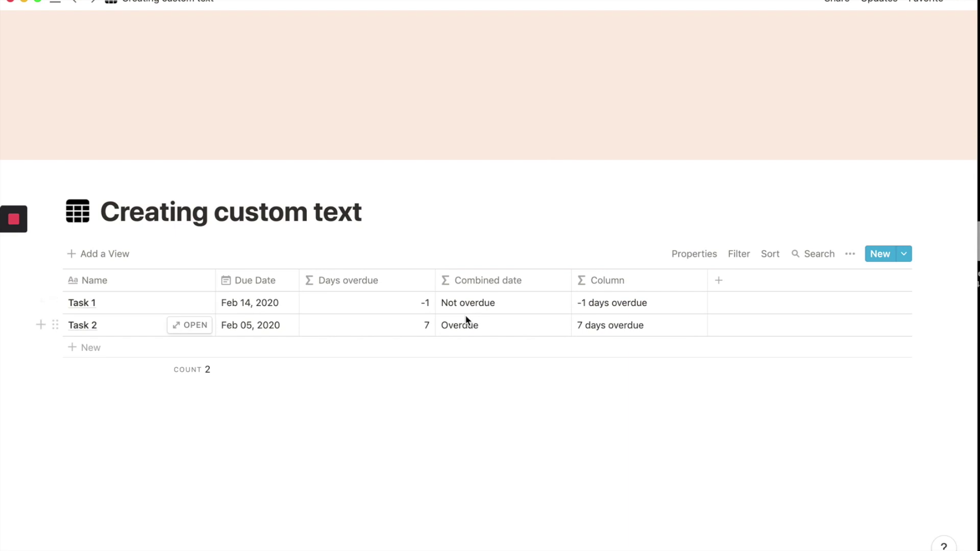
# Reopen the Column formula and select and copy its full concat text
pyautogui.click(593, 326)
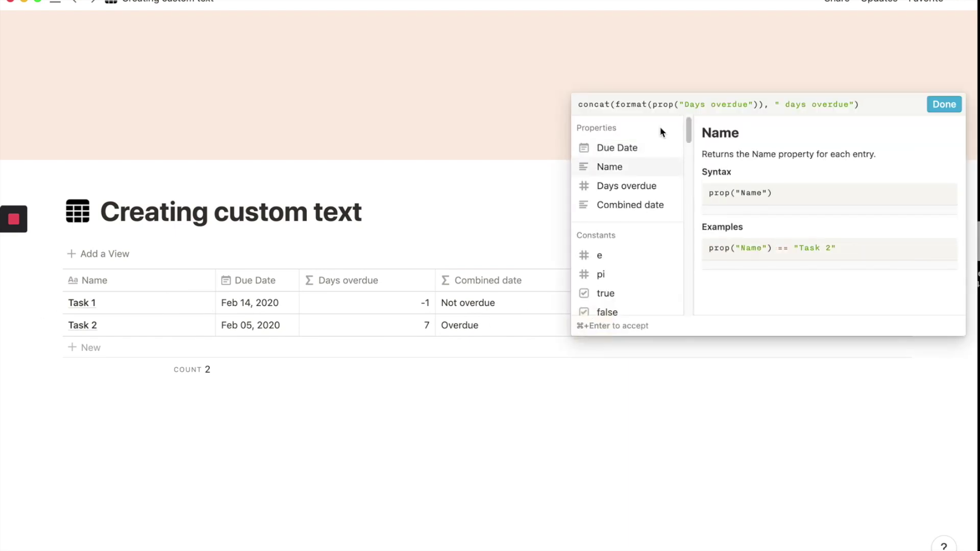
pyautogui.tripleClick(680, 104)
pyautogui.press('super+c')
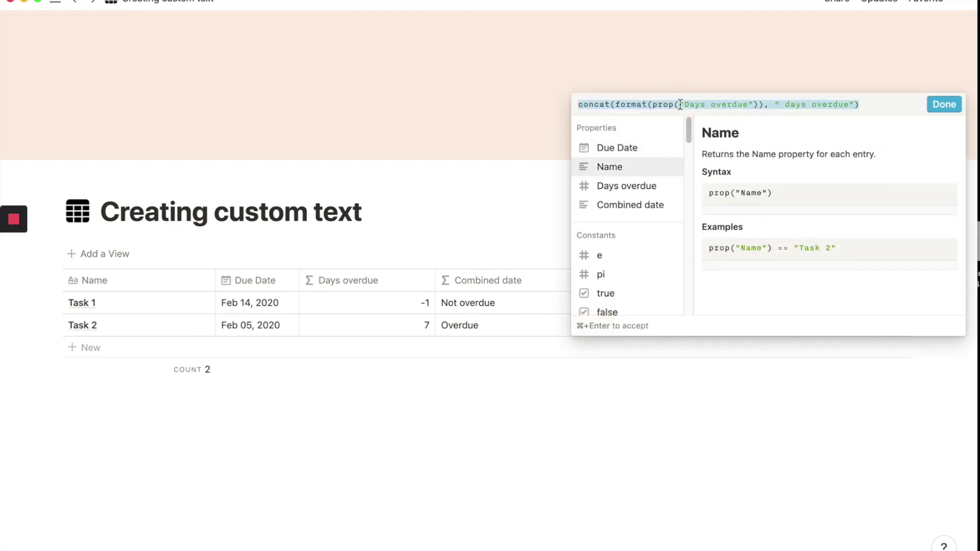
pyautogui.click(482, 327)
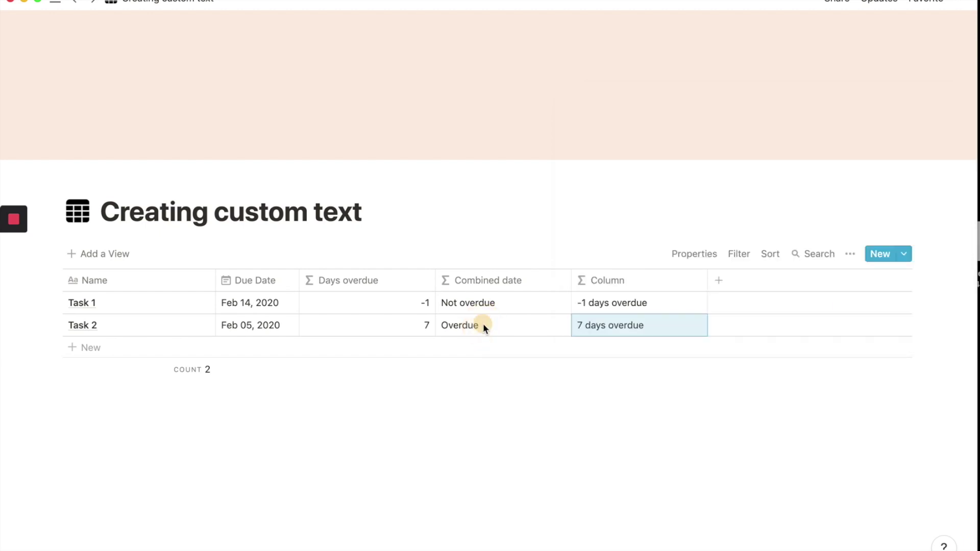
# Replace 'Overdue' in the Combined date formula with the pasted concat expression and save it
pyautogui.click(483, 324)
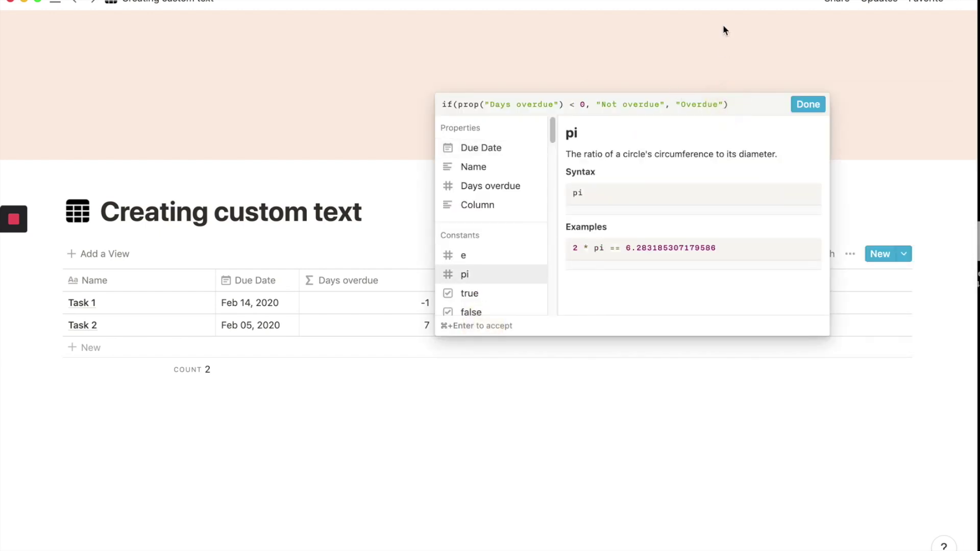
pyautogui.press('BackSpace')
pyautogui.press('BackSpace')
pyautogui.press('BackSpace')
pyautogui.press('BackSpace')
pyautogui.press('BackSpace')
pyautogui.press('BackSpace')
pyautogui.press('BackSpace')
pyautogui.press('BackSpace')
pyautogui.press('BackSpace')
pyautogui.press('super+v')
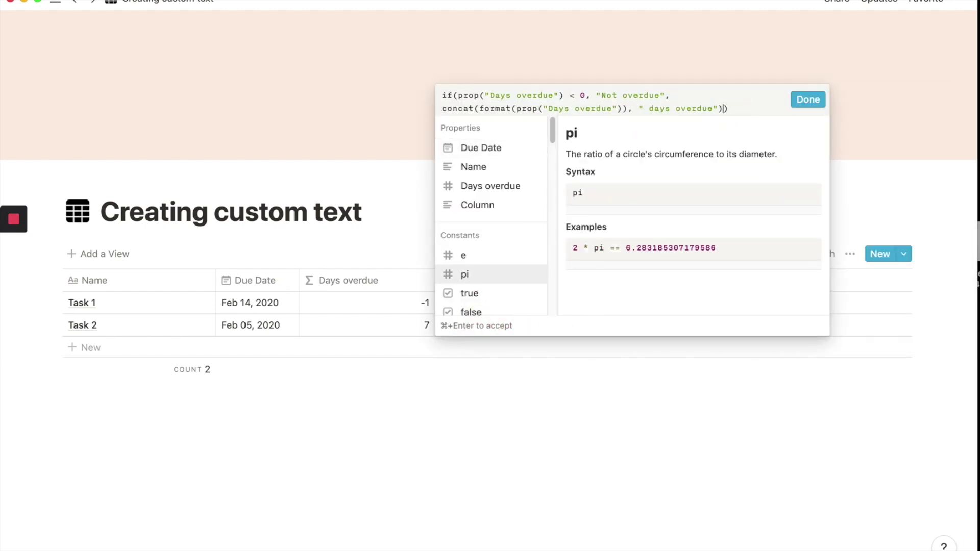
pyautogui.click(800, 99)
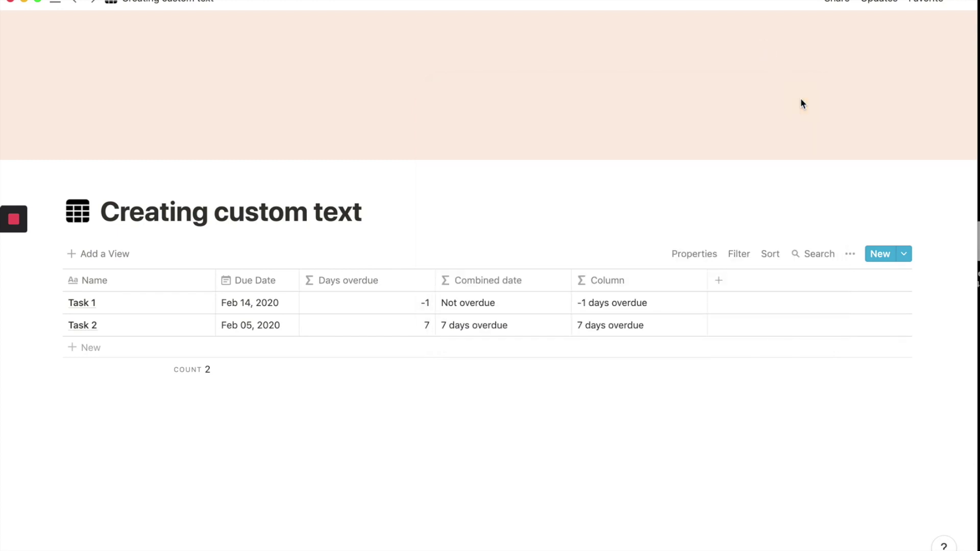
pyautogui.click(666, 285)
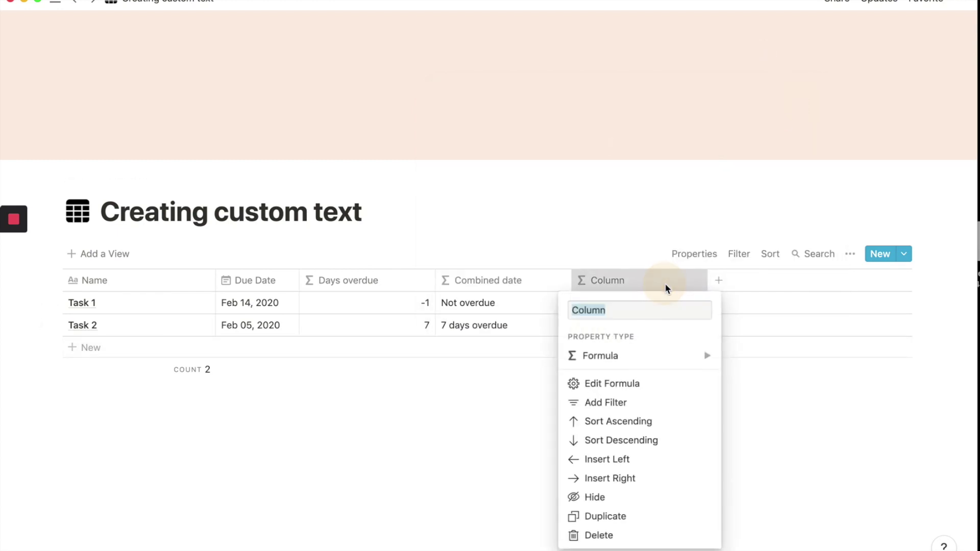
# Delete the helper Column property and narrow the Days overdue column
pyautogui.click(603, 539)
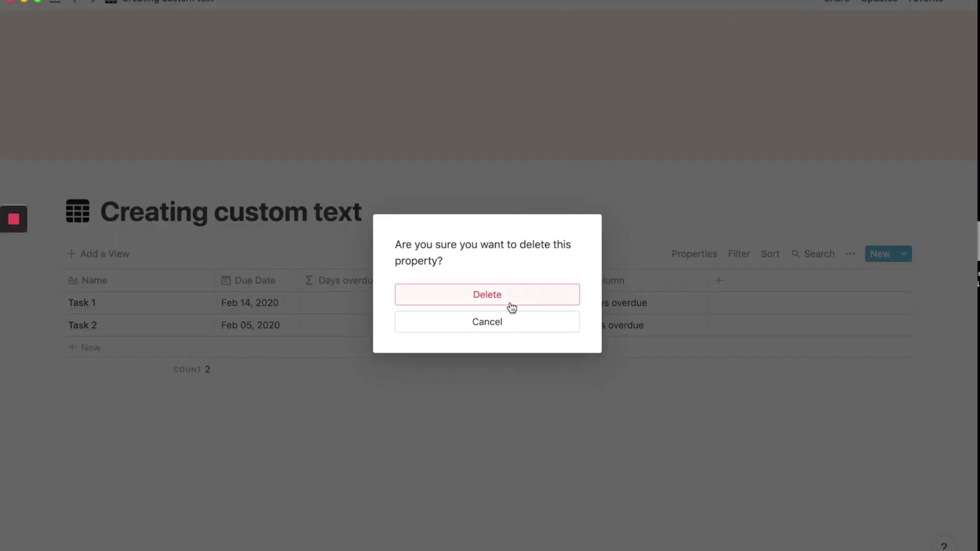
pyautogui.click(511, 301)
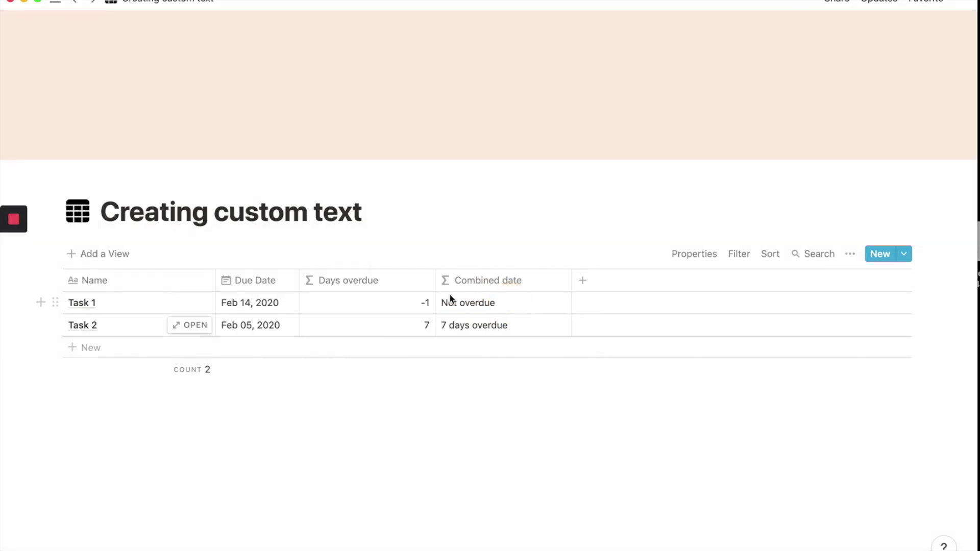
pyautogui.moveTo(435, 279); pyautogui.dragTo(410, 281)
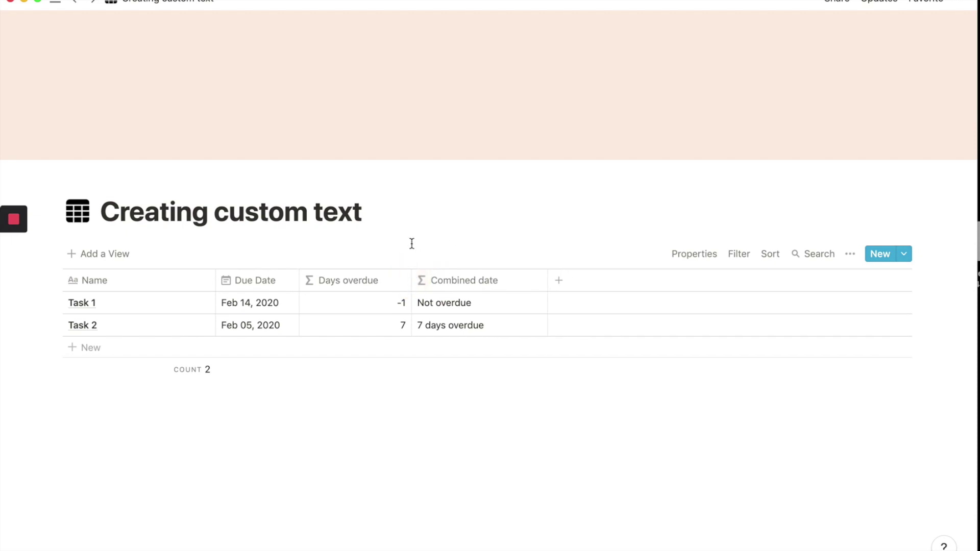